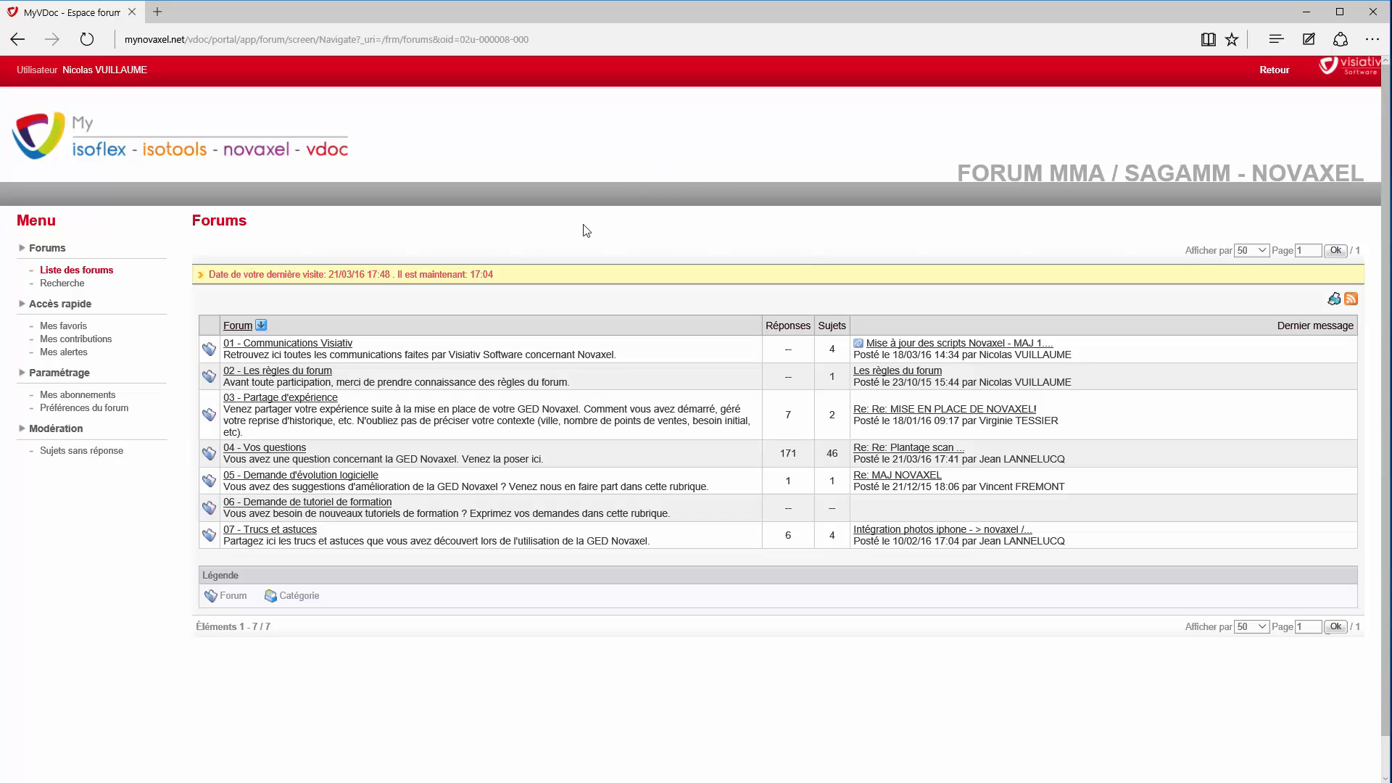
# - Open the "Mise à jour des scripts Novaxel - MAJ 1.0.5.3" topic in the "01 - Communications Visiativ" forum, then minimize the browser
pyautogui.click(270, 351)
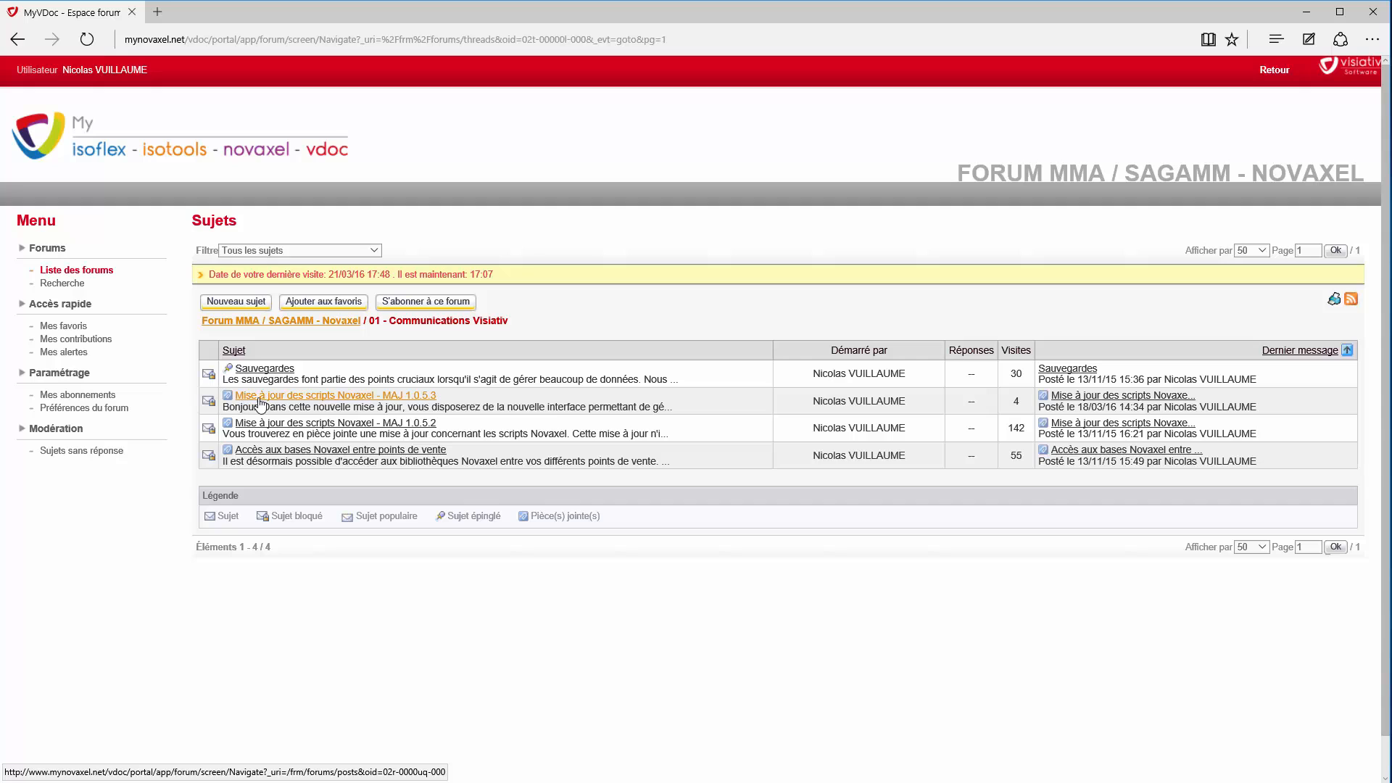
pyautogui.click(406, 400)
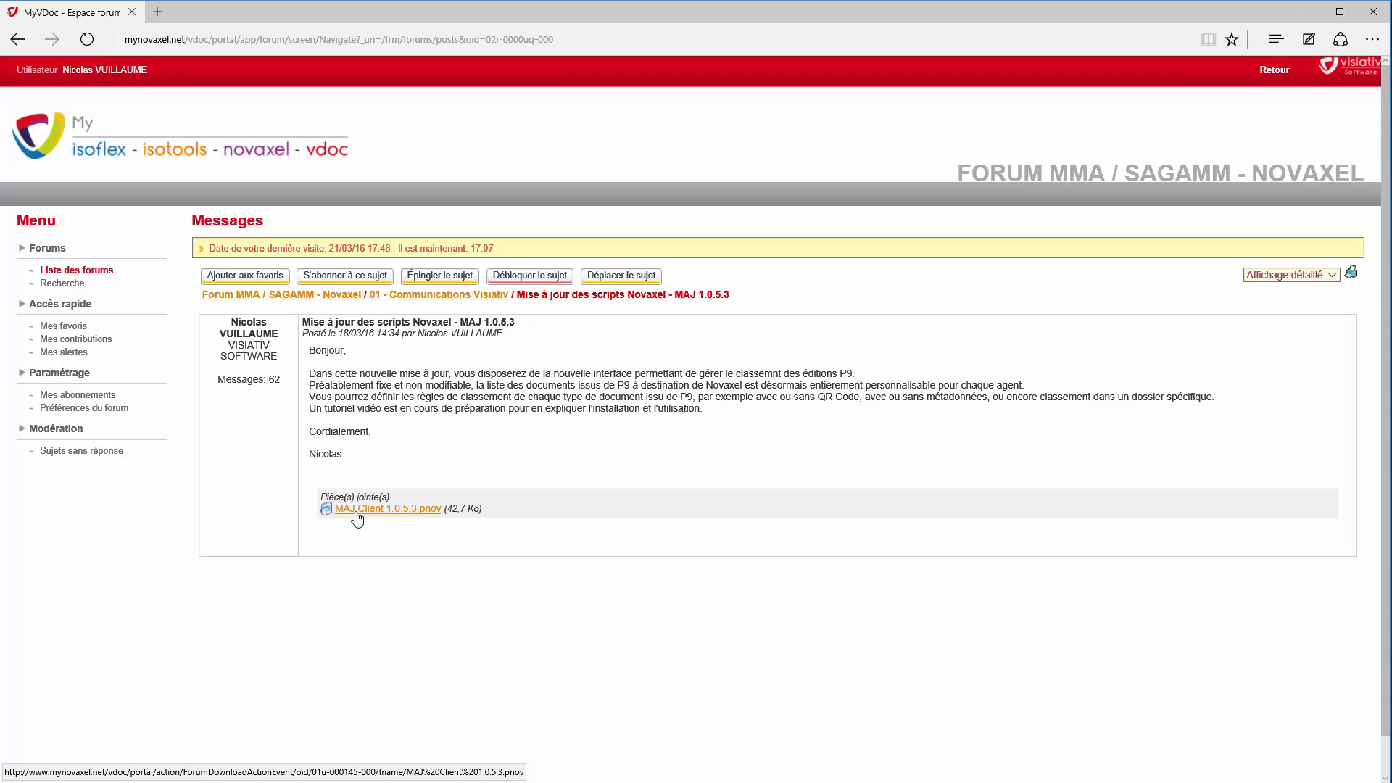
pyautogui.click(1308, 13)
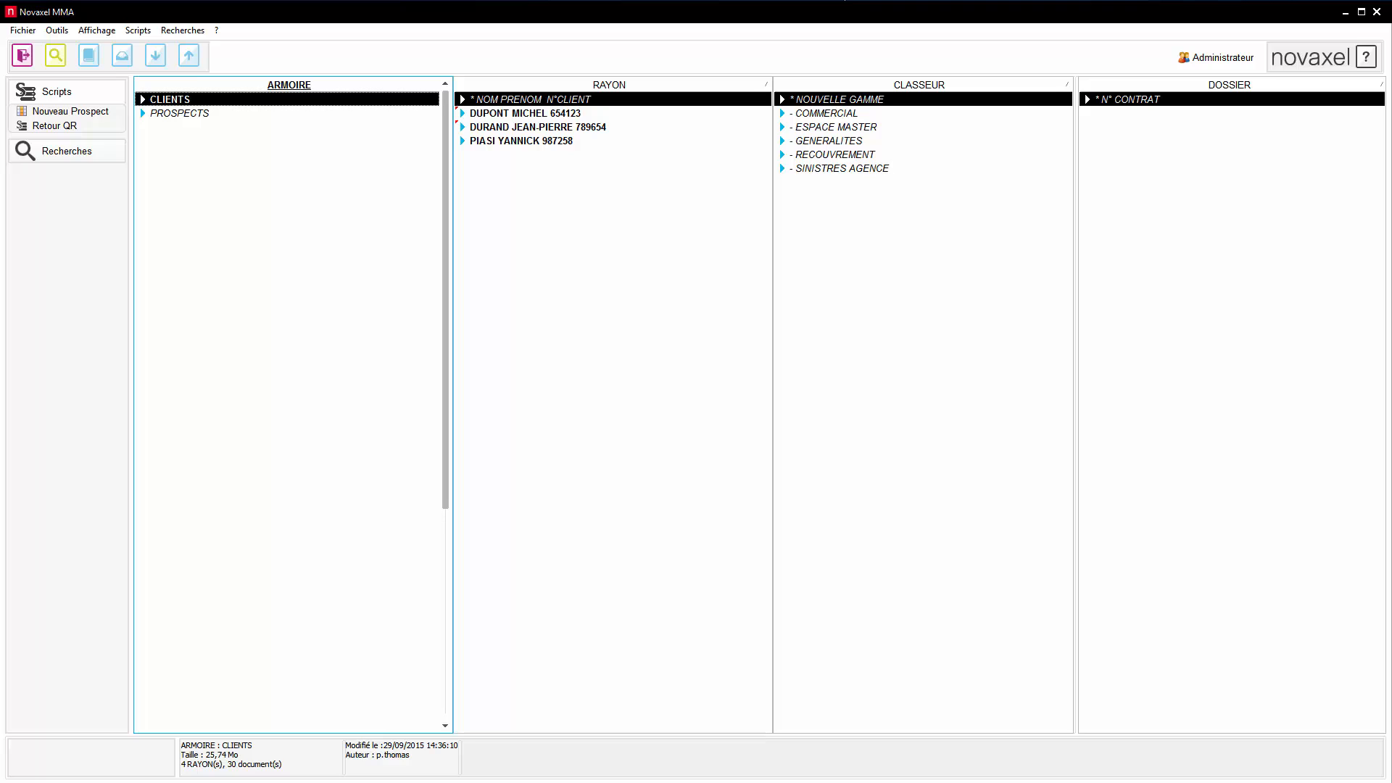
# - Apply the MAJ Client 1.0.5.3.pnov update from the desktop
pyautogui.click(1345, 12)
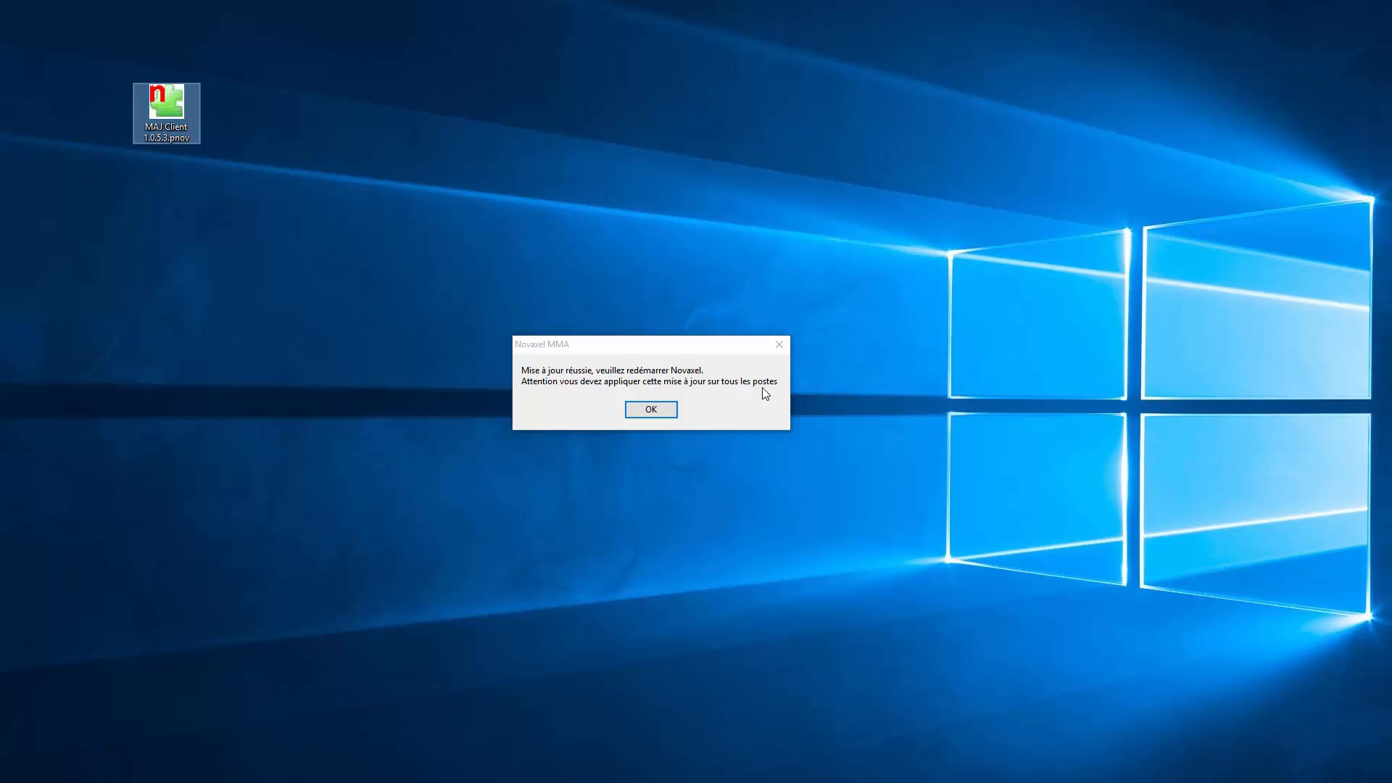
pyautogui.click(651, 409)
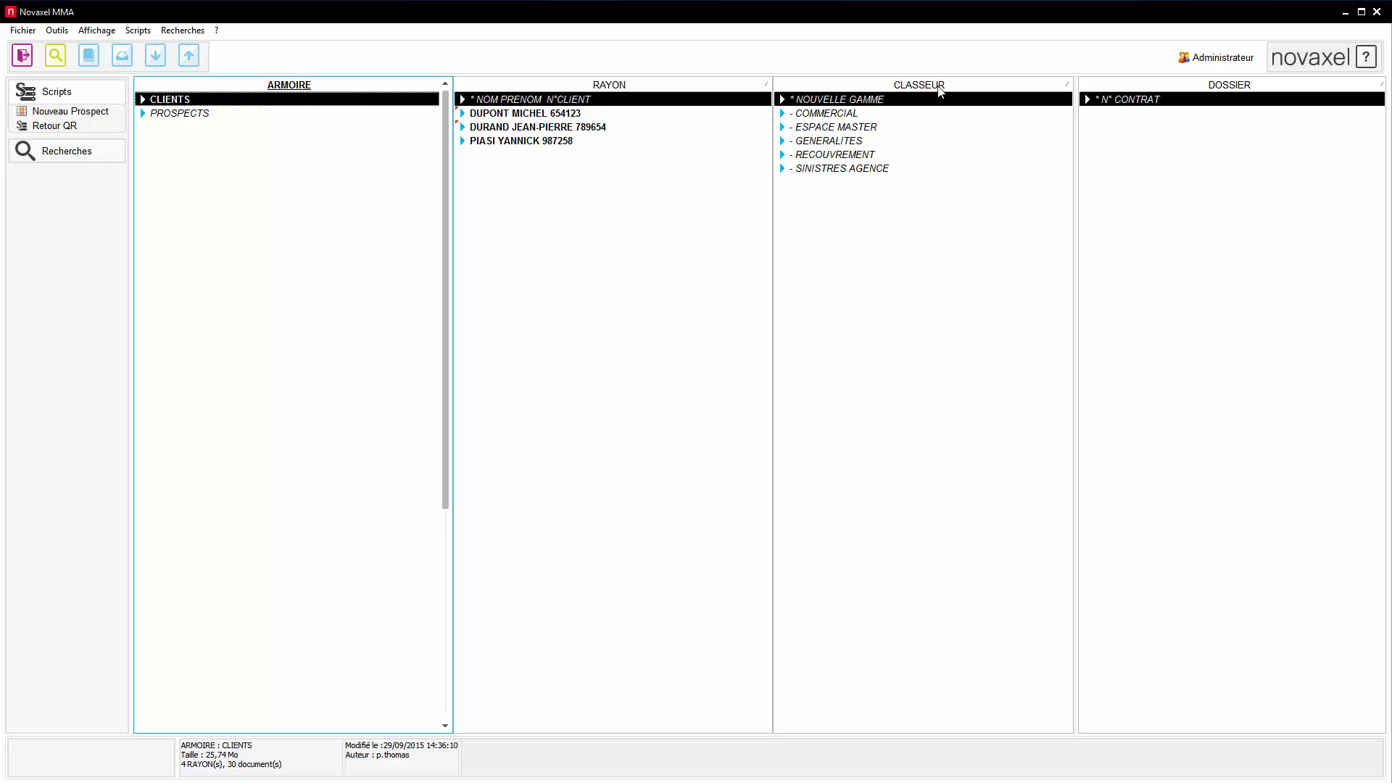
# - Restart Novaxel and log in to the MMA library as administrateur
pyautogui.click(1378, 12)
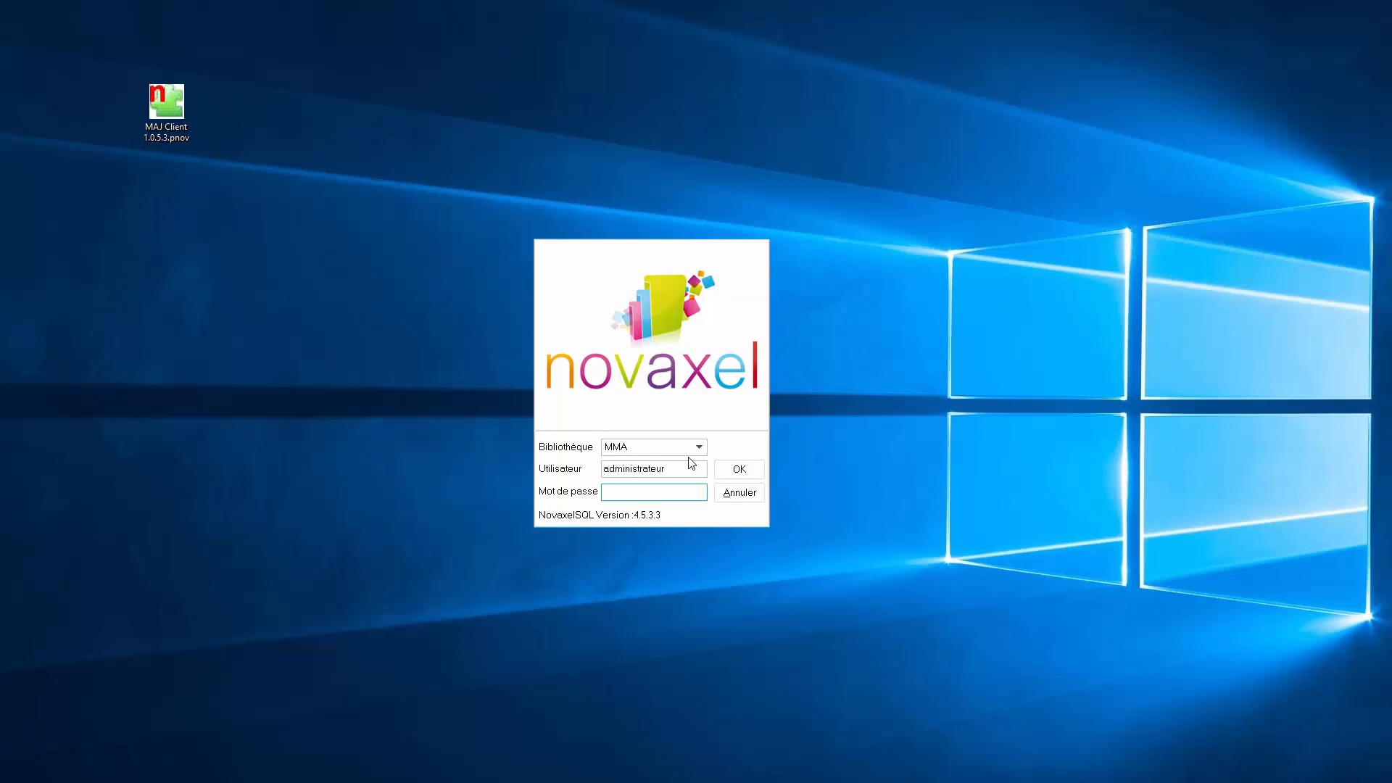
pyautogui.click(672, 471)
pyautogui.moveTo(673, 470); pyautogui.dragTo(552, 457)
pyautogui.click(675, 469)
pyautogui.click(726, 470)
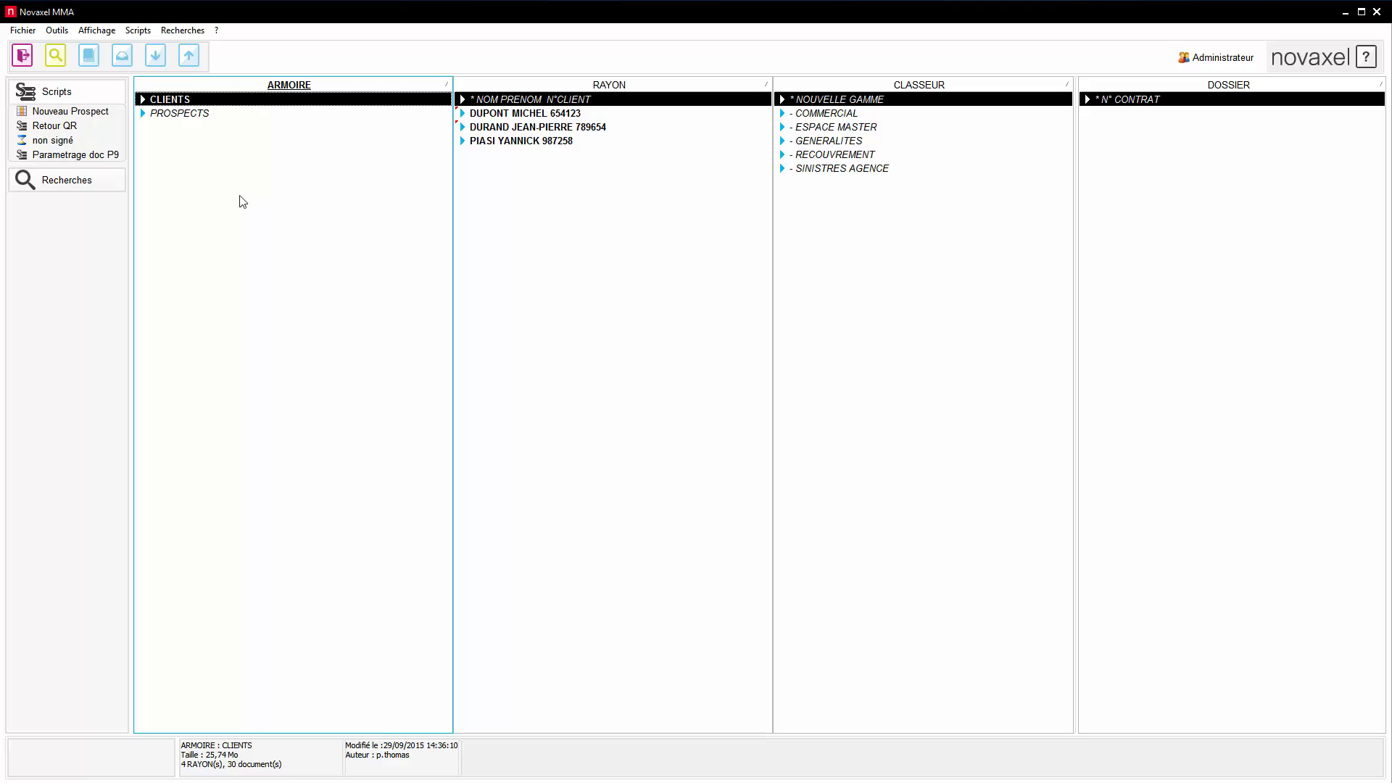
# - Run the Parametrage doc P9 script and reposition its classification rules window over the library
pyautogui.click(76, 155)
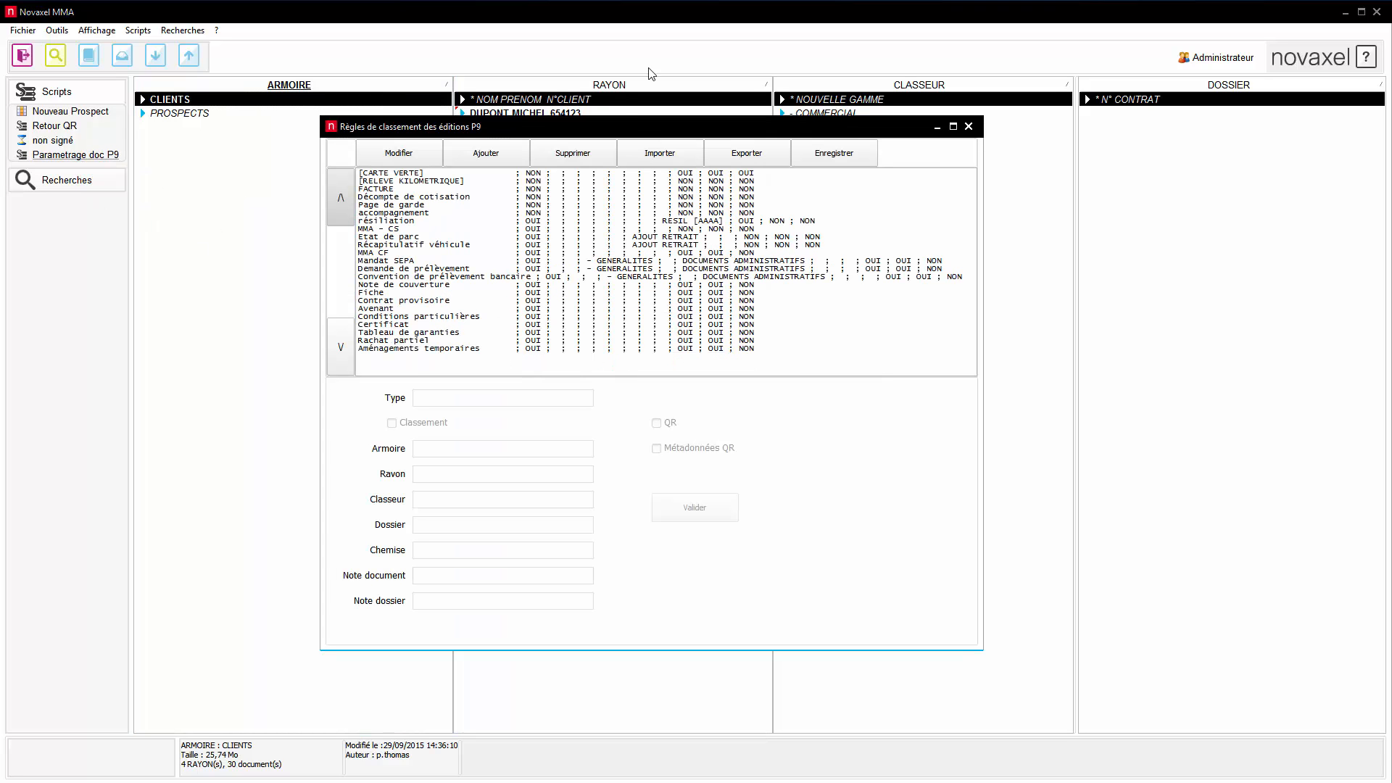
pyautogui.moveTo(632, 129); pyautogui.dragTo(692, 123)
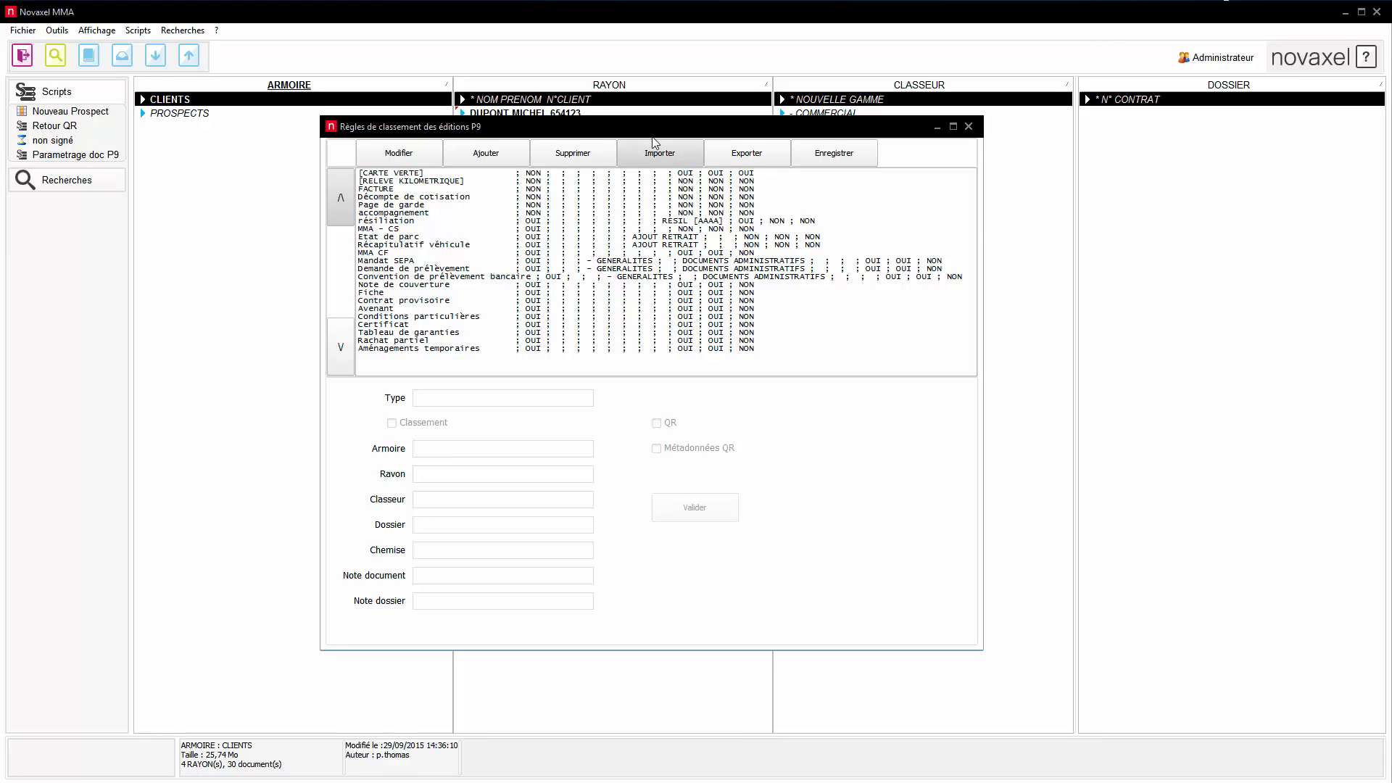
pyautogui.moveTo(658, 133); pyautogui.dragTo(722, 147)
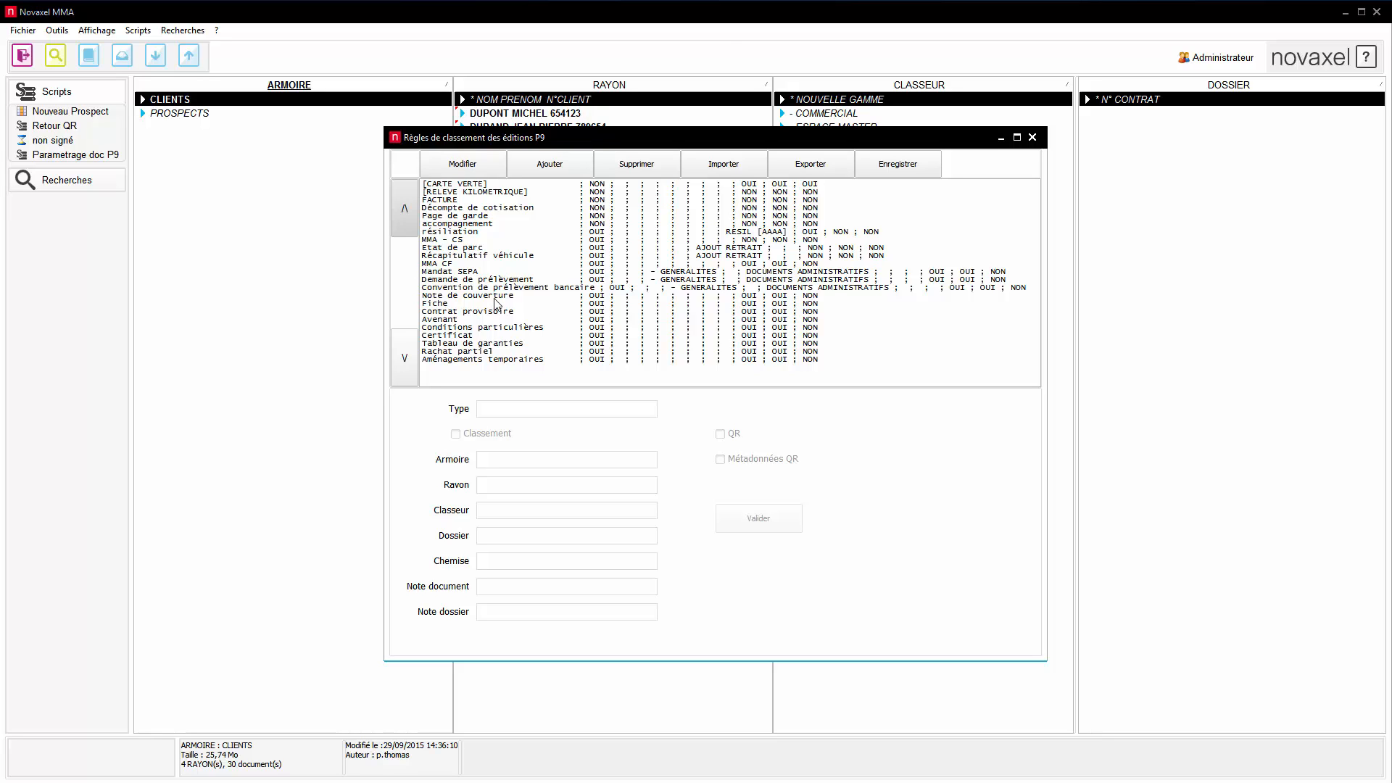
# - Examine the classification settings of the [CARTE VERTE], [RELEVE KILOMETRIQUE], FACTURE, Décompte de cotisation and Mandat SEPA rules
pyautogui.click(464, 186)
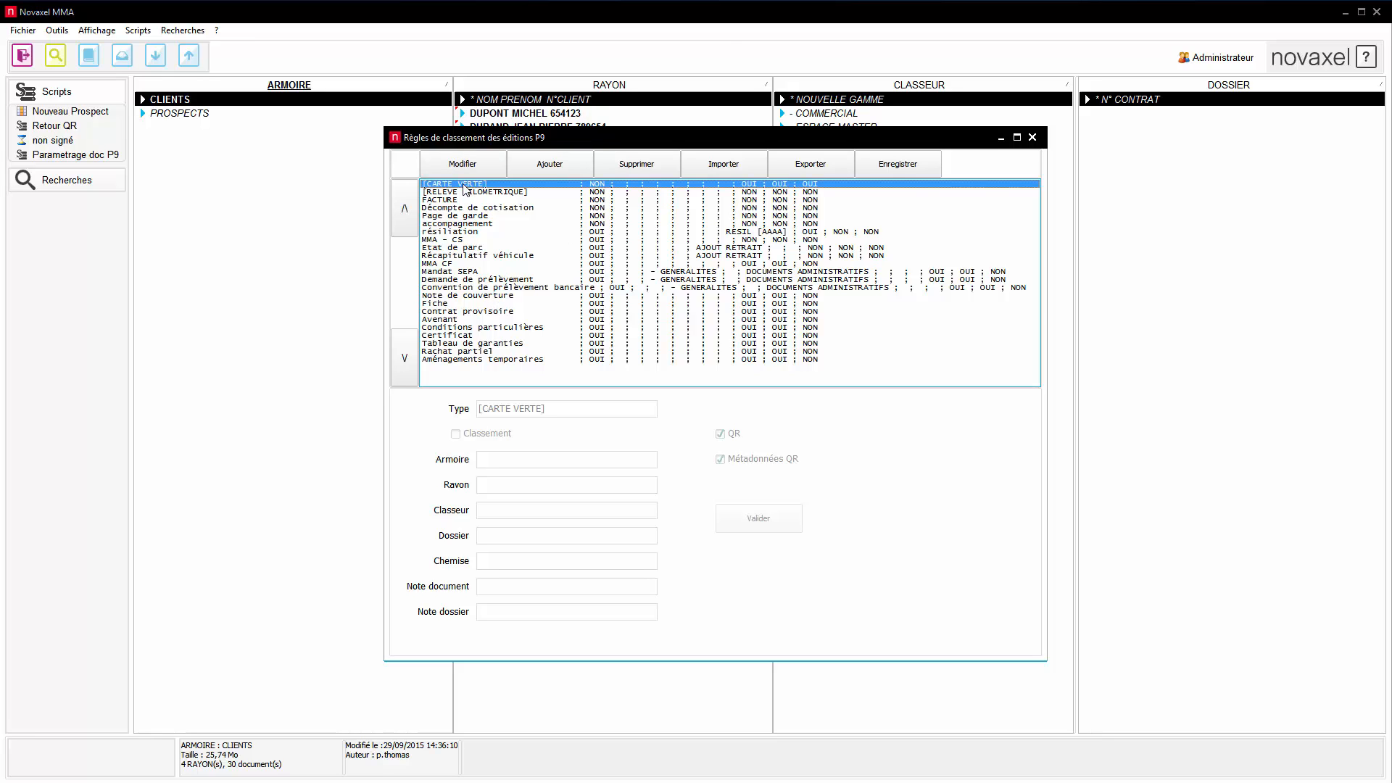
pyautogui.press('Down')
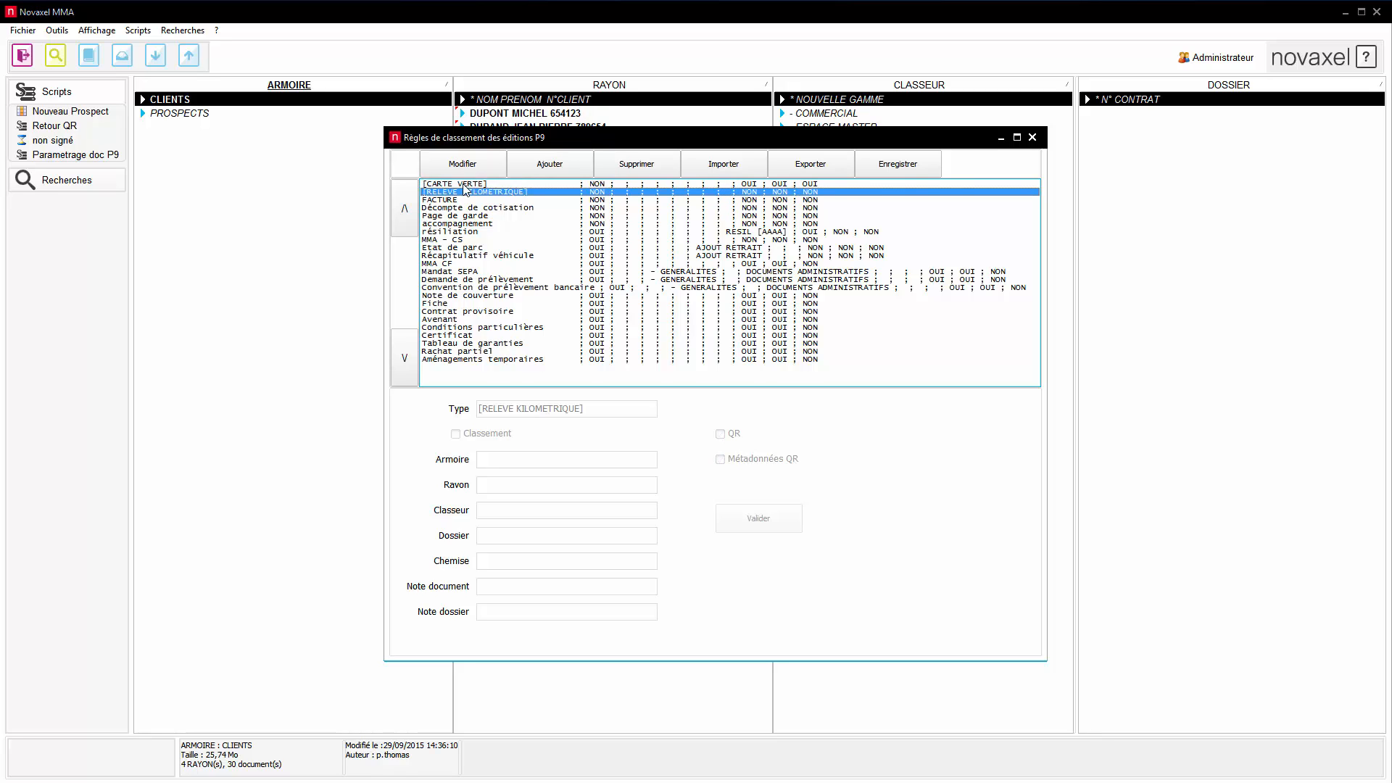
pyautogui.press('Down')
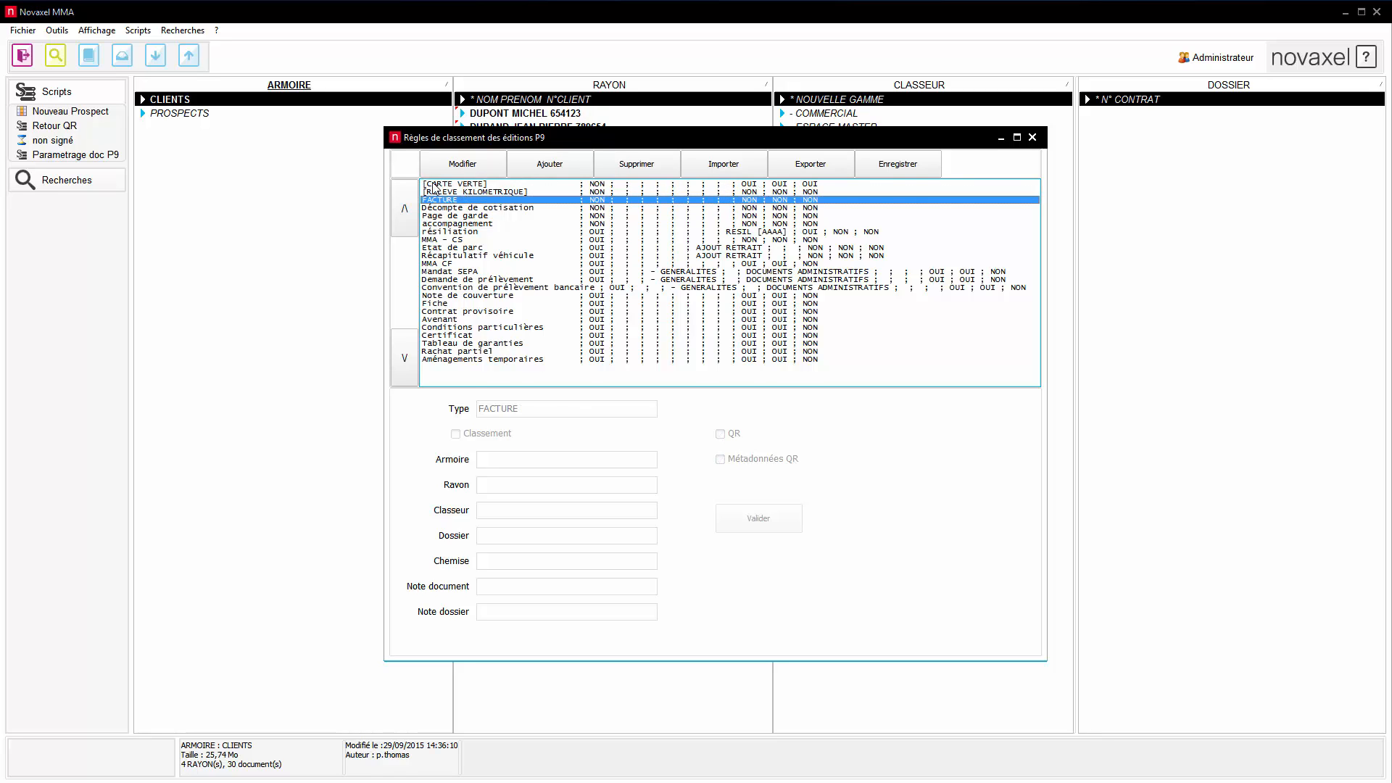
pyautogui.click(433, 186)
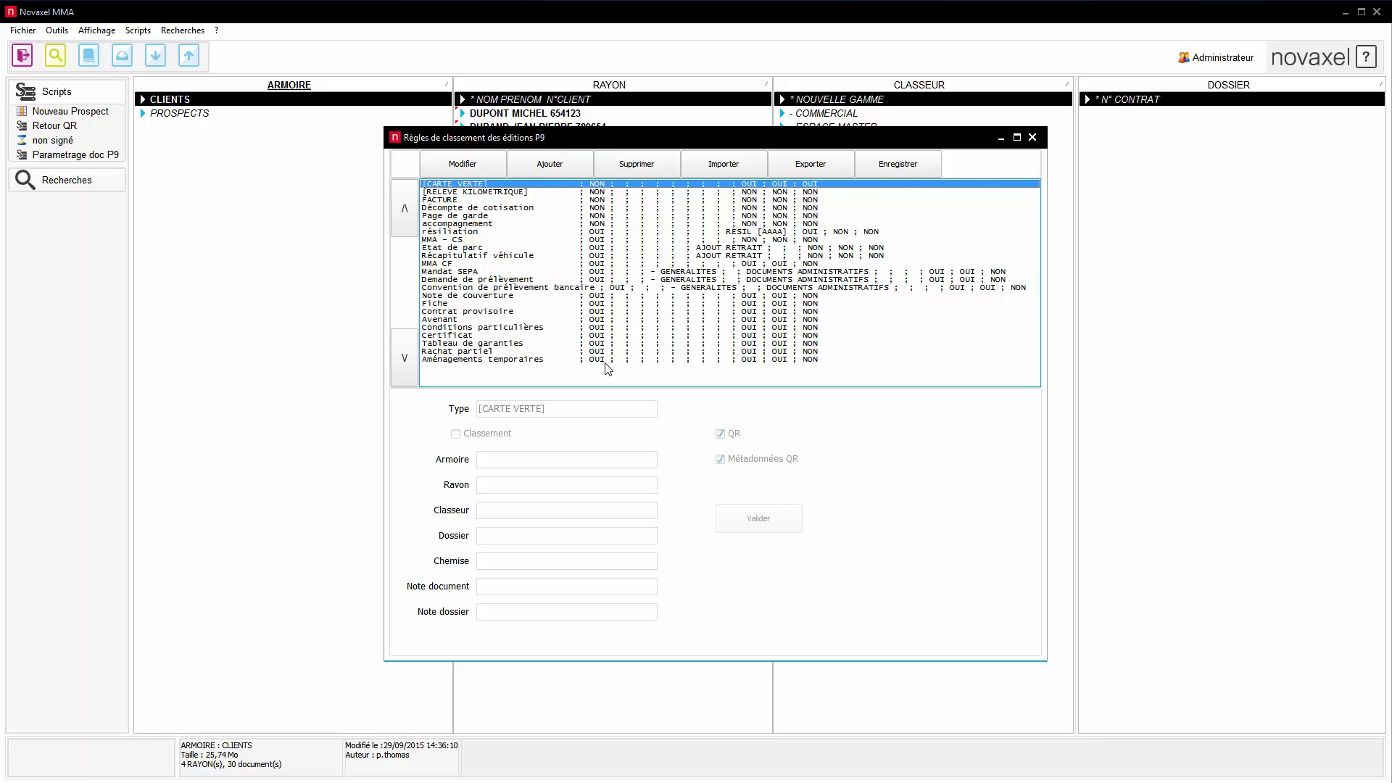
pyautogui.click(445, 192)
pyautogui.click(458, 184)
pyautogui.click(460, 192)
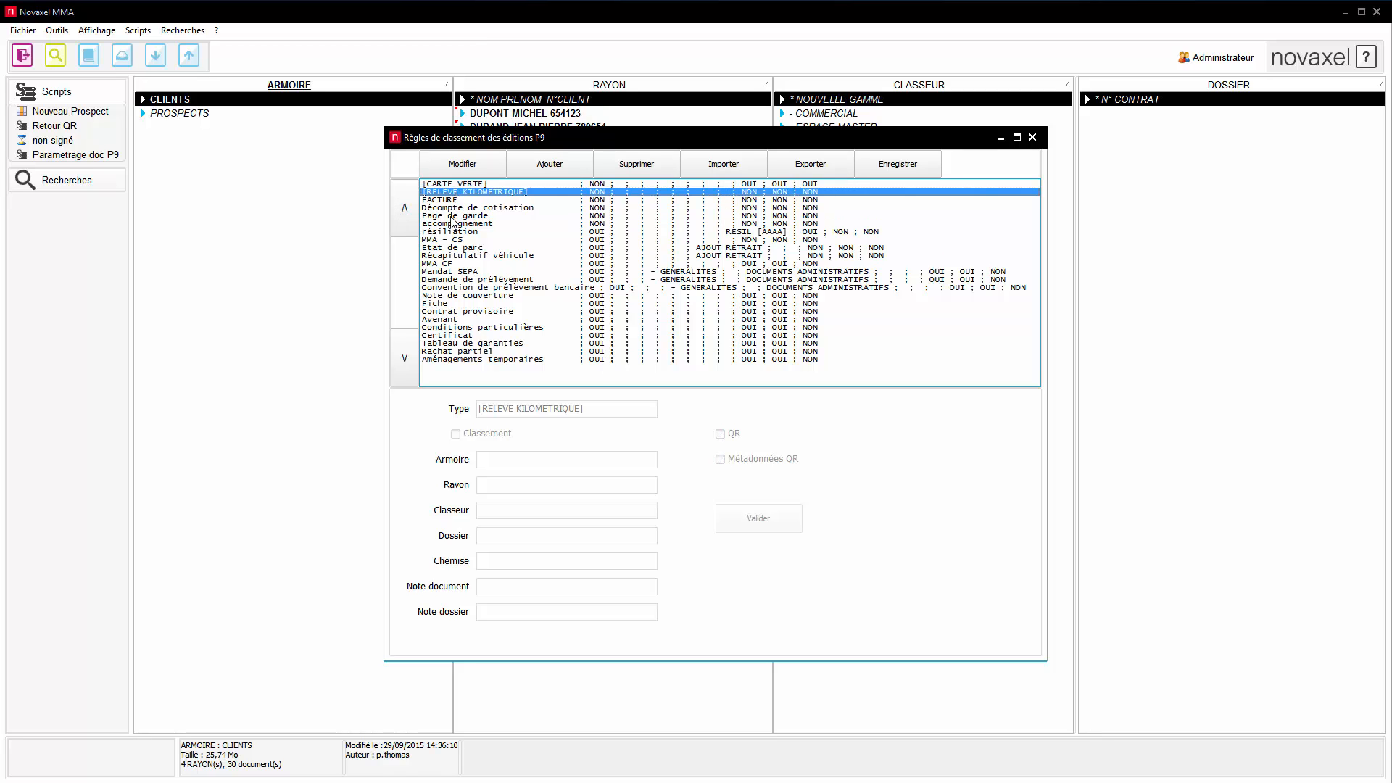
pyautogui.click(451, 200)
pyautogui.click(489, 209)
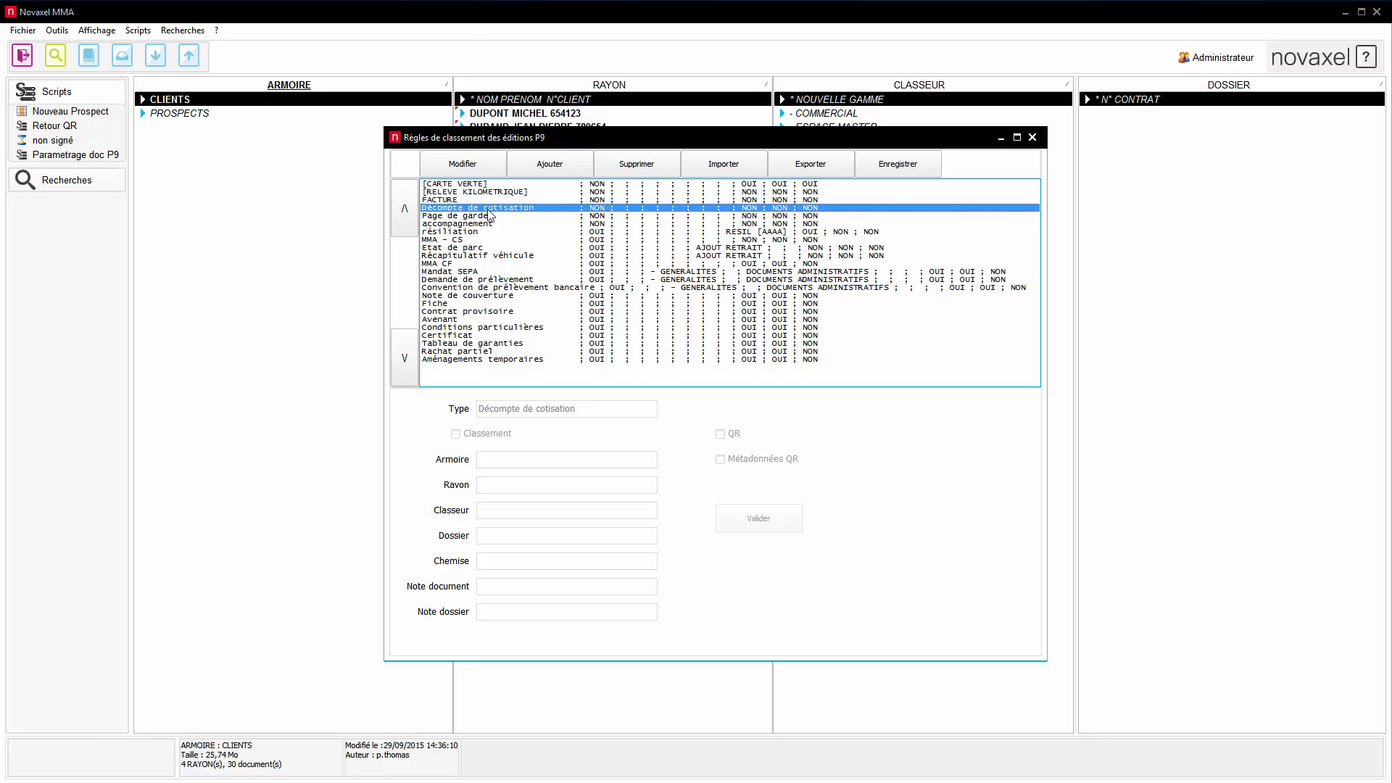
pyautogui.click(462, 192)
pyautogui.click(451, 184)
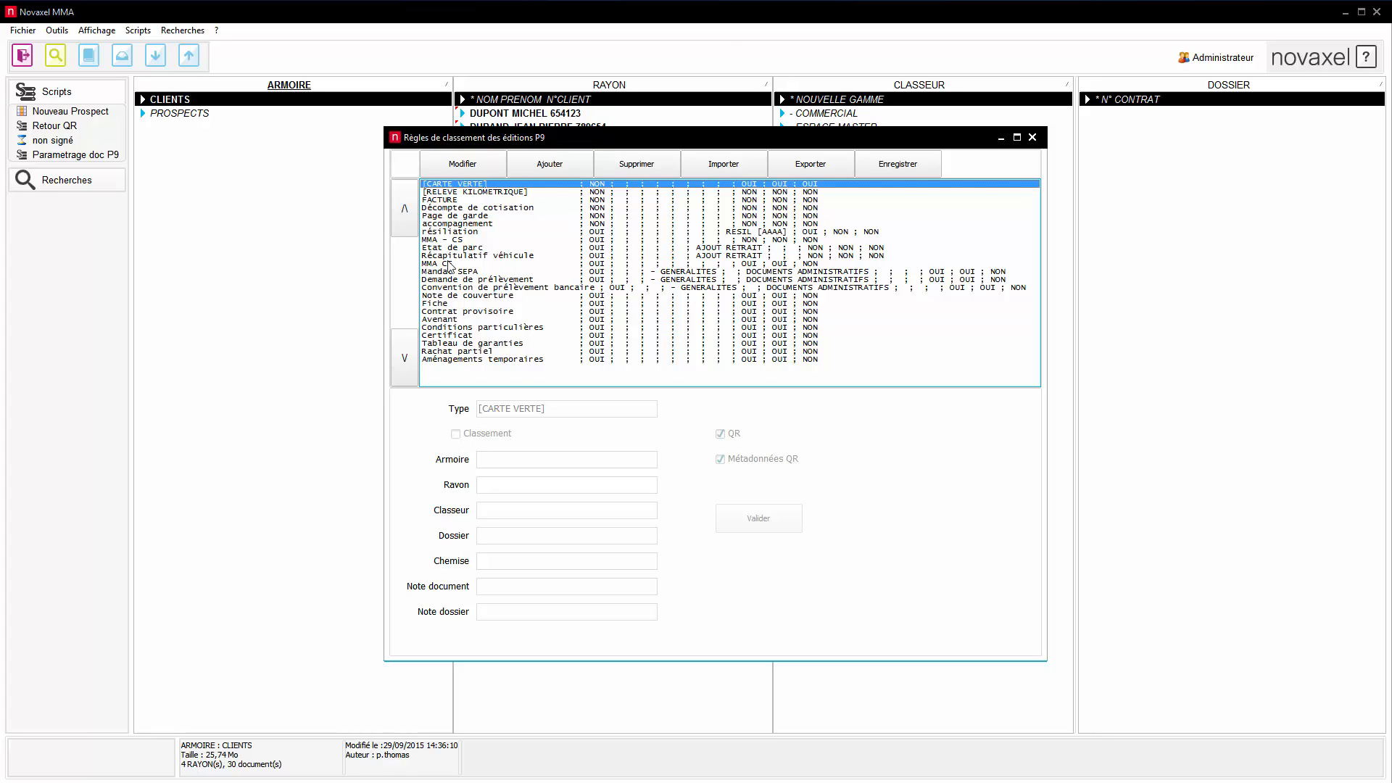
pyautogui.click(464, 192)
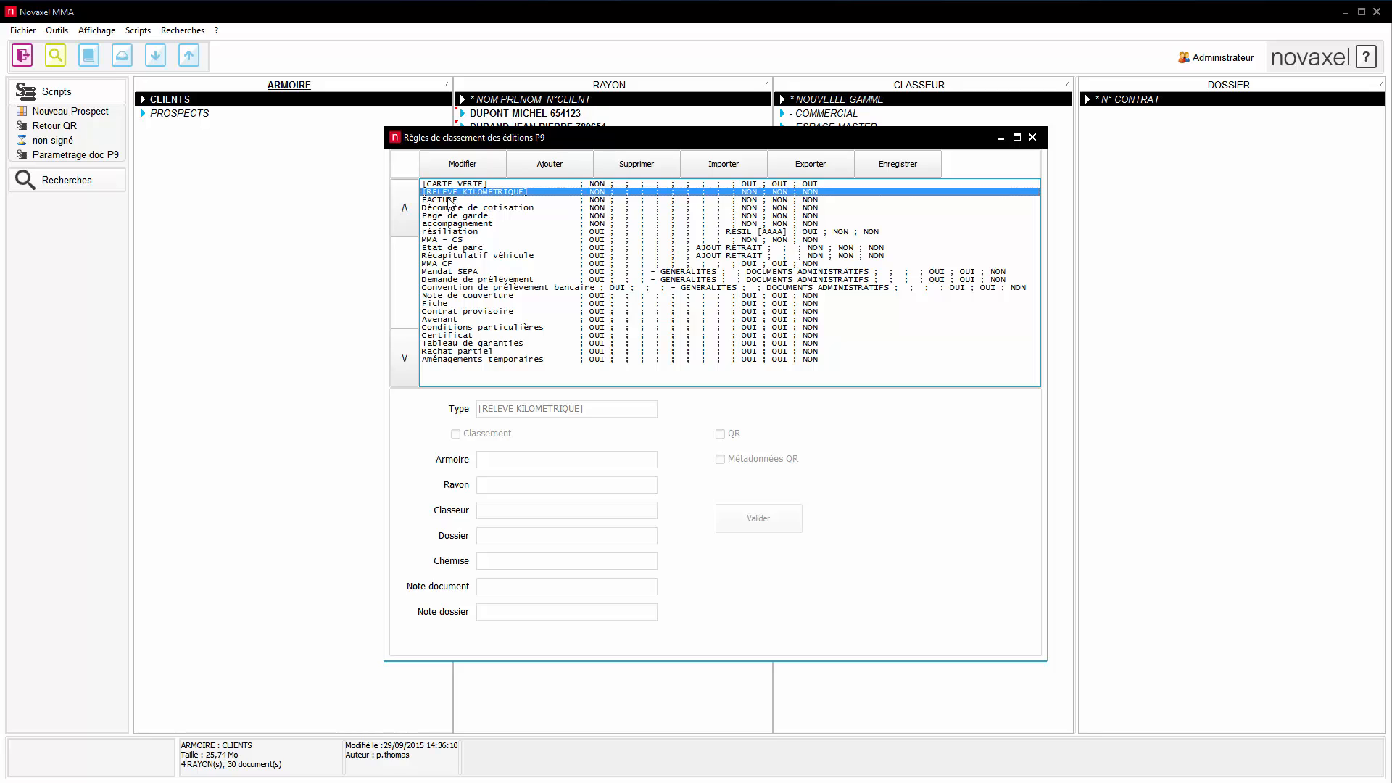
pyautogui.click(448, 200)
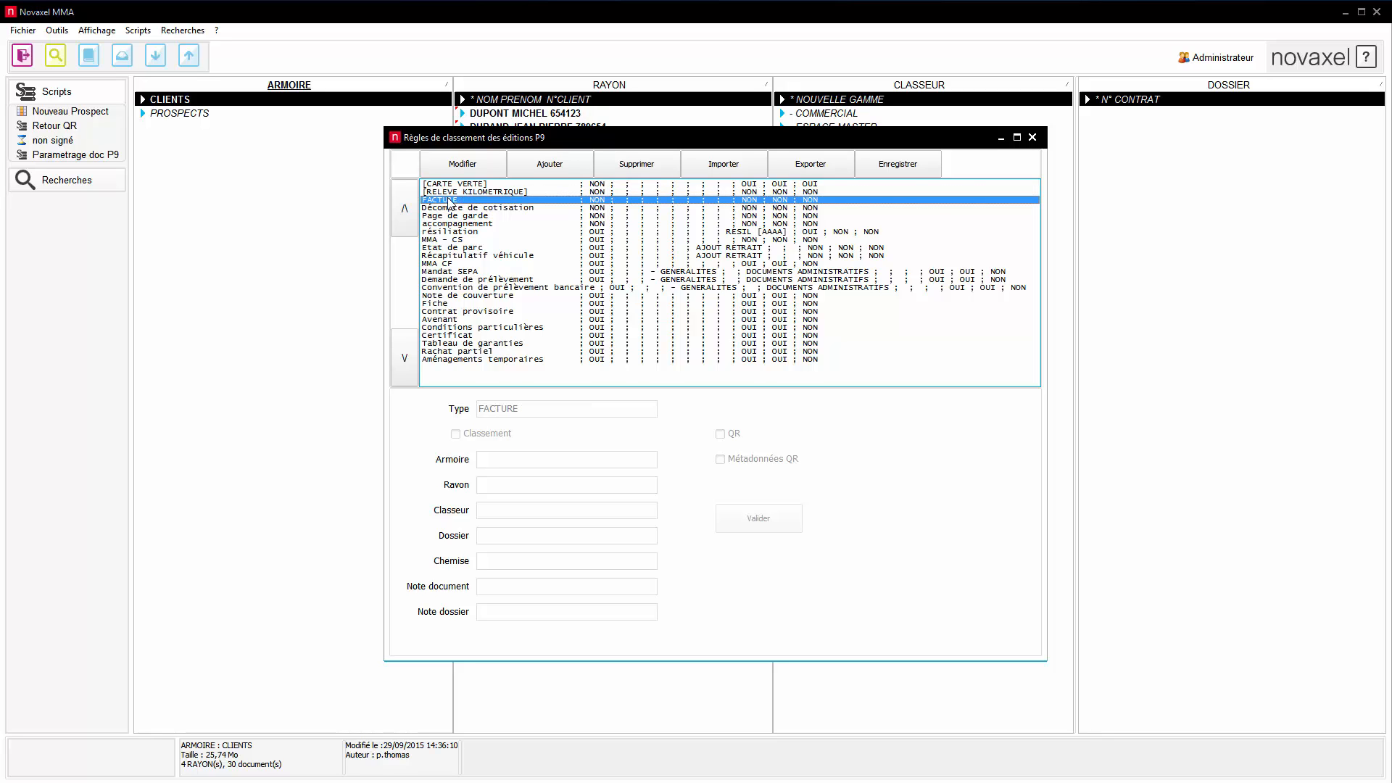
pyautogui.click(464, 272)
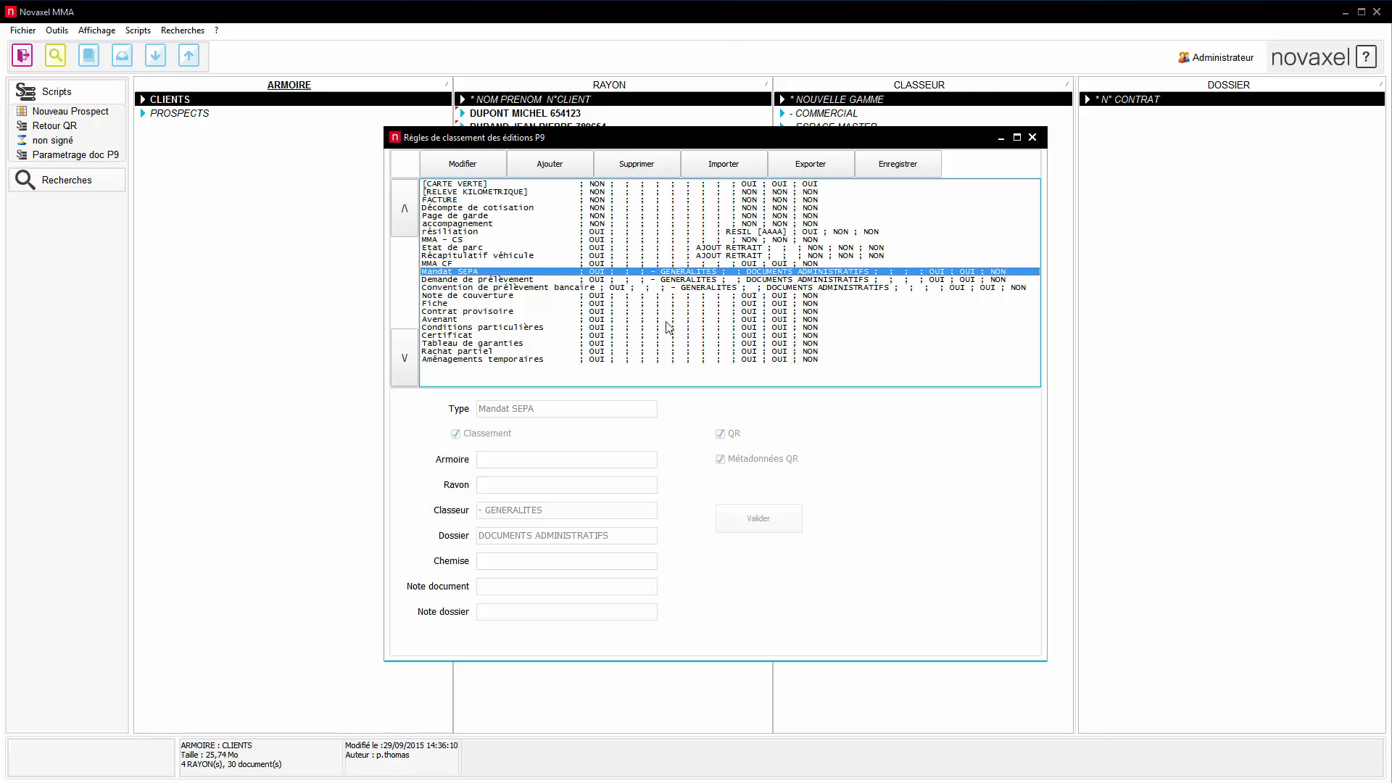
pyautogui.click(441, 212)
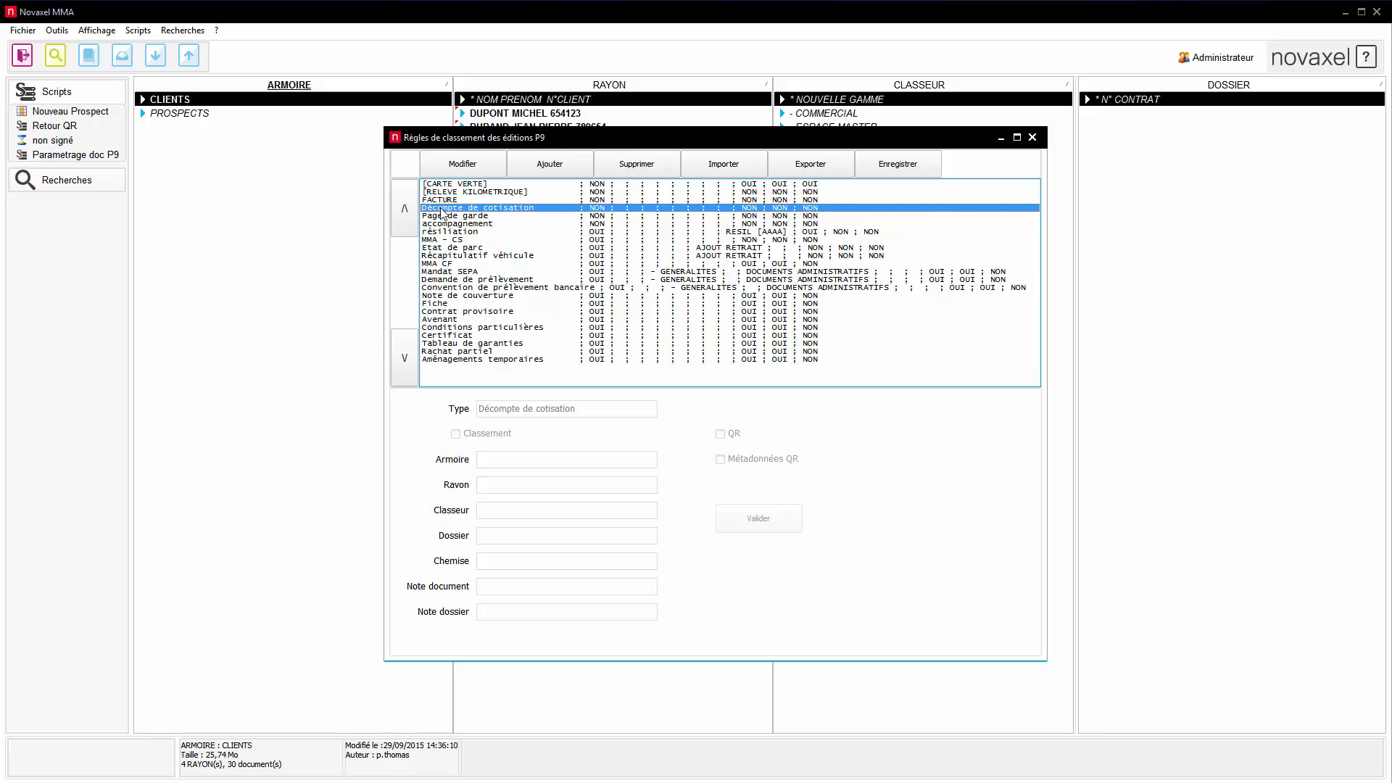
pyautogui.click(445, 185)
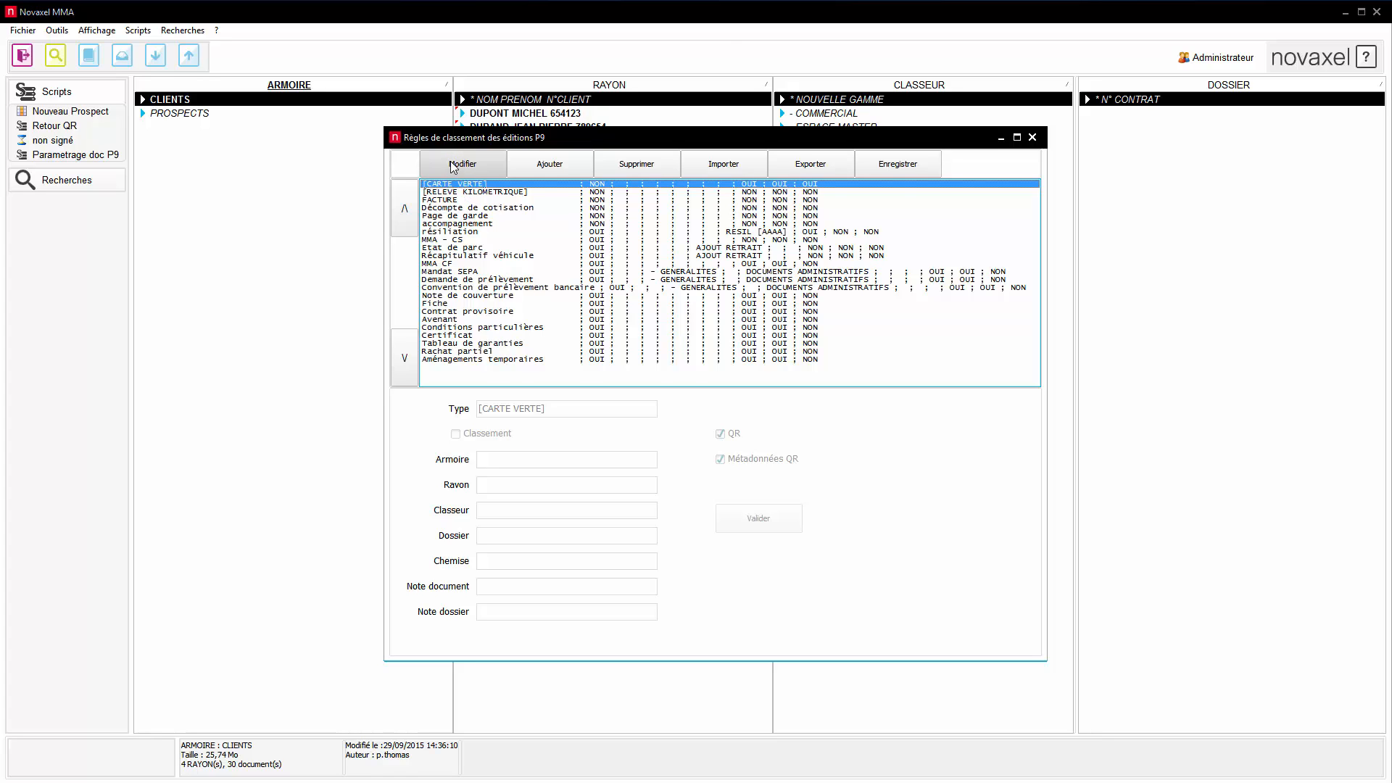
# - Edit the Mandat SEPA rule, switching QR off and back on and enabling Métadonnées QR, and validate it
pyautogui.click(445, 273)
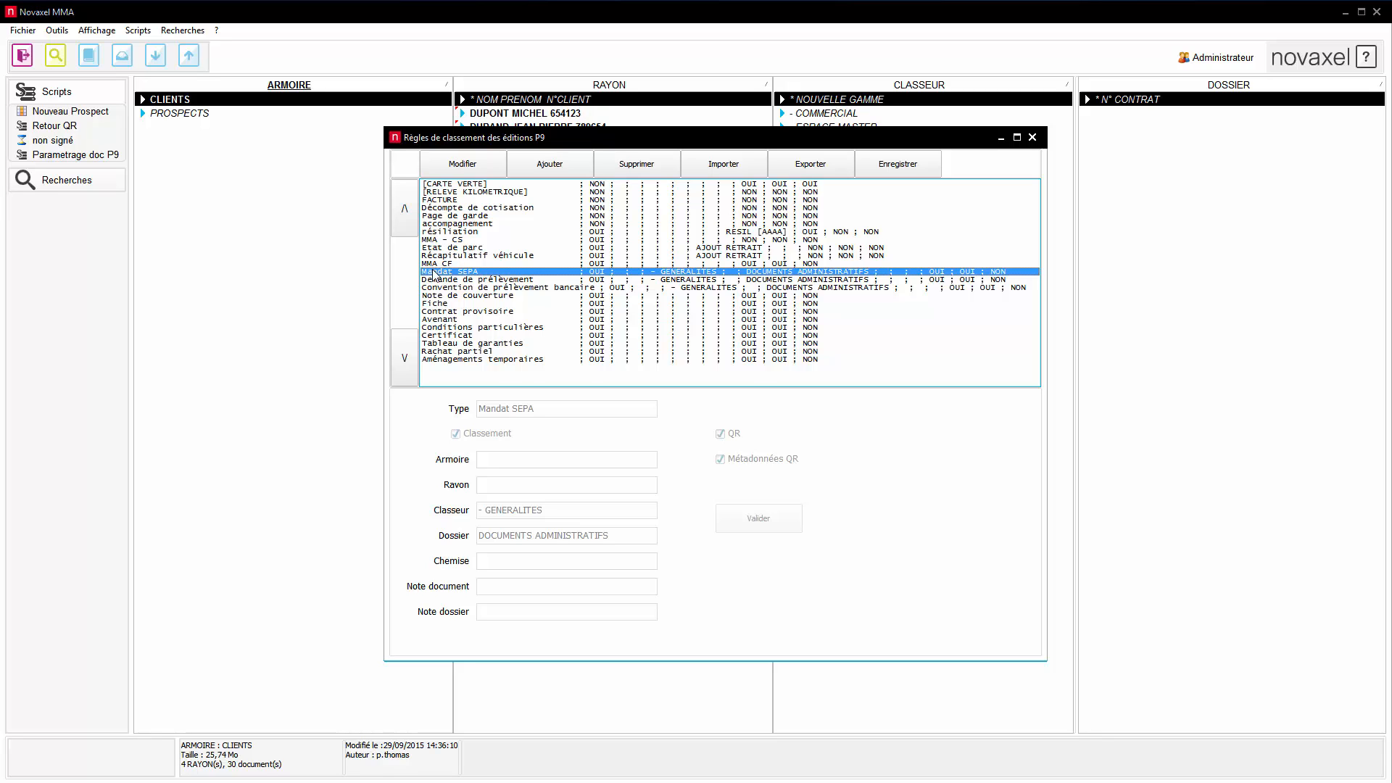
pyautogui.click(466, 165)
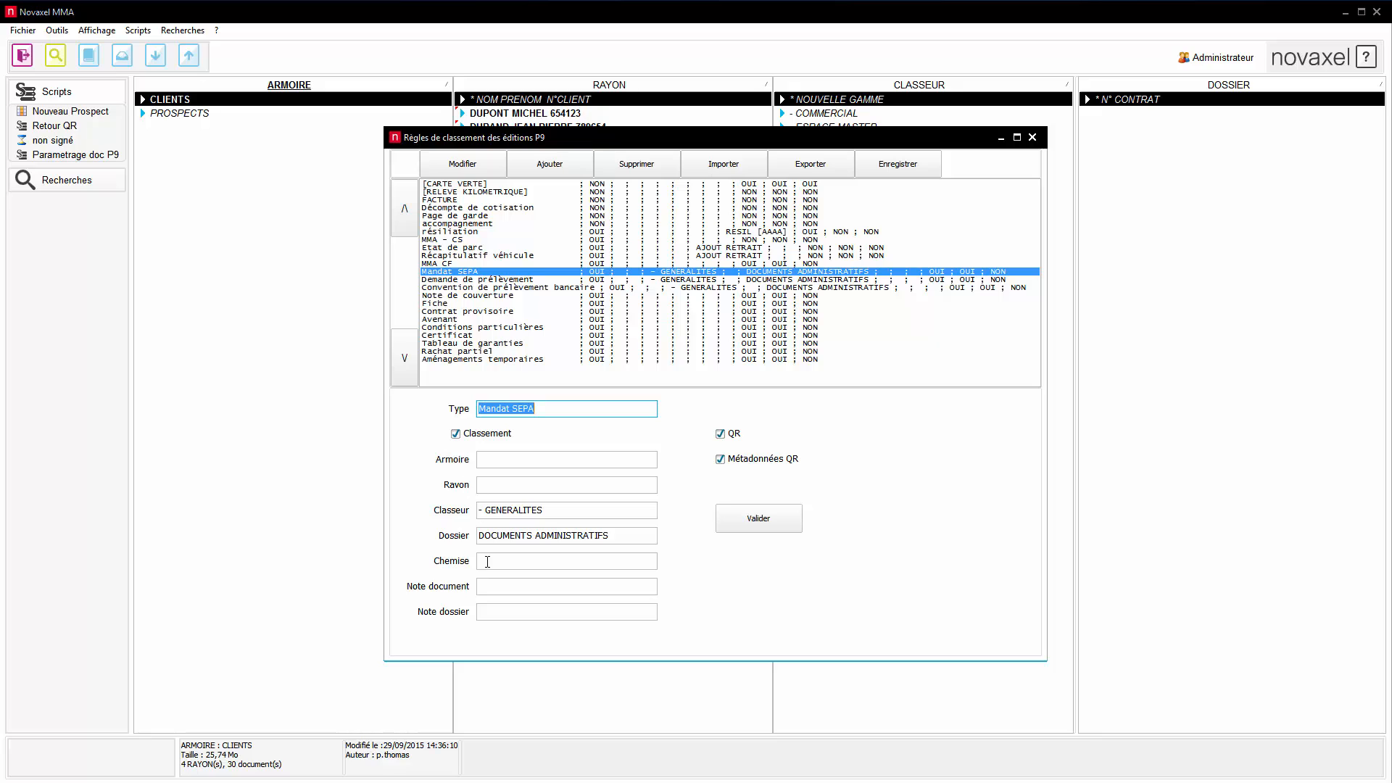
pyautogui.click(545, 411)
pyautogui.click(720, 433)
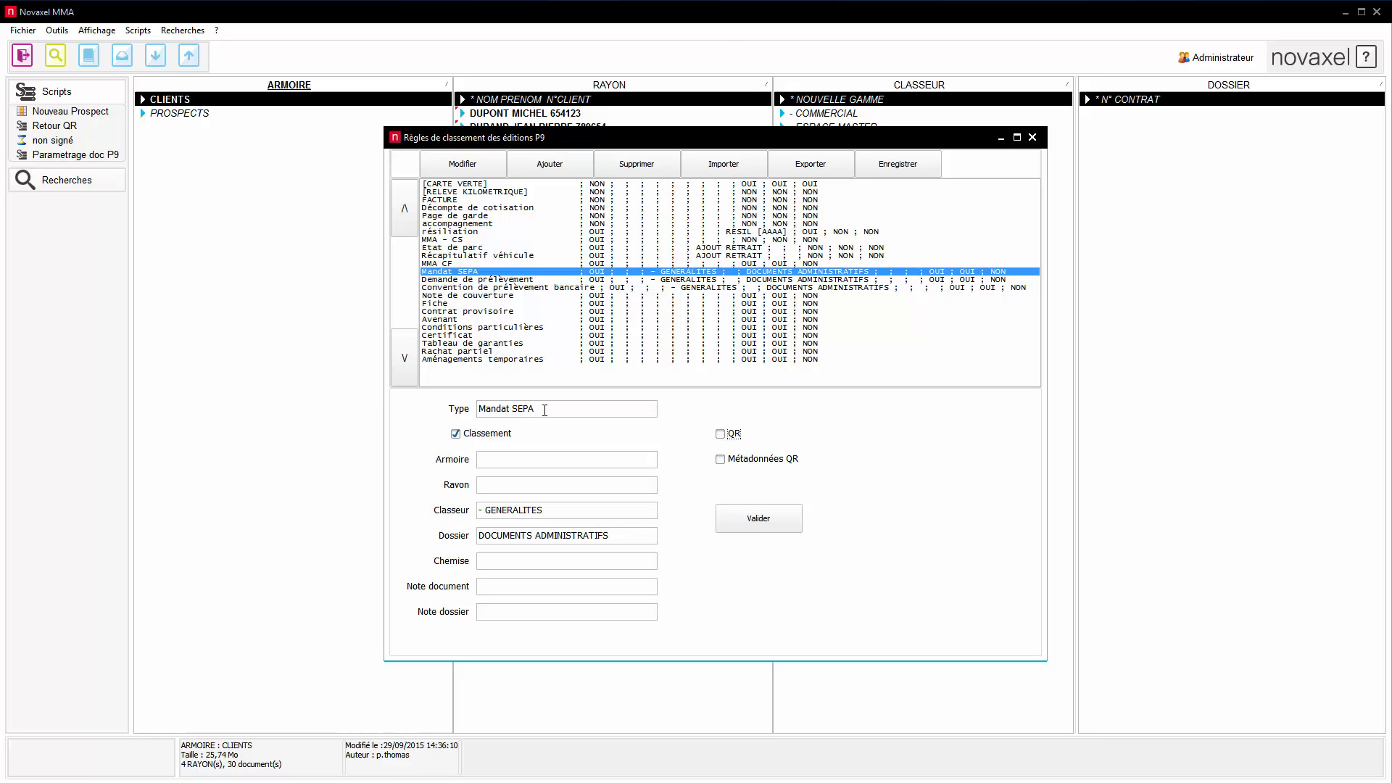
pyautogui.click(722, 437)
pyautogui.click(721, 459)
pyautogui.click(755, 521)
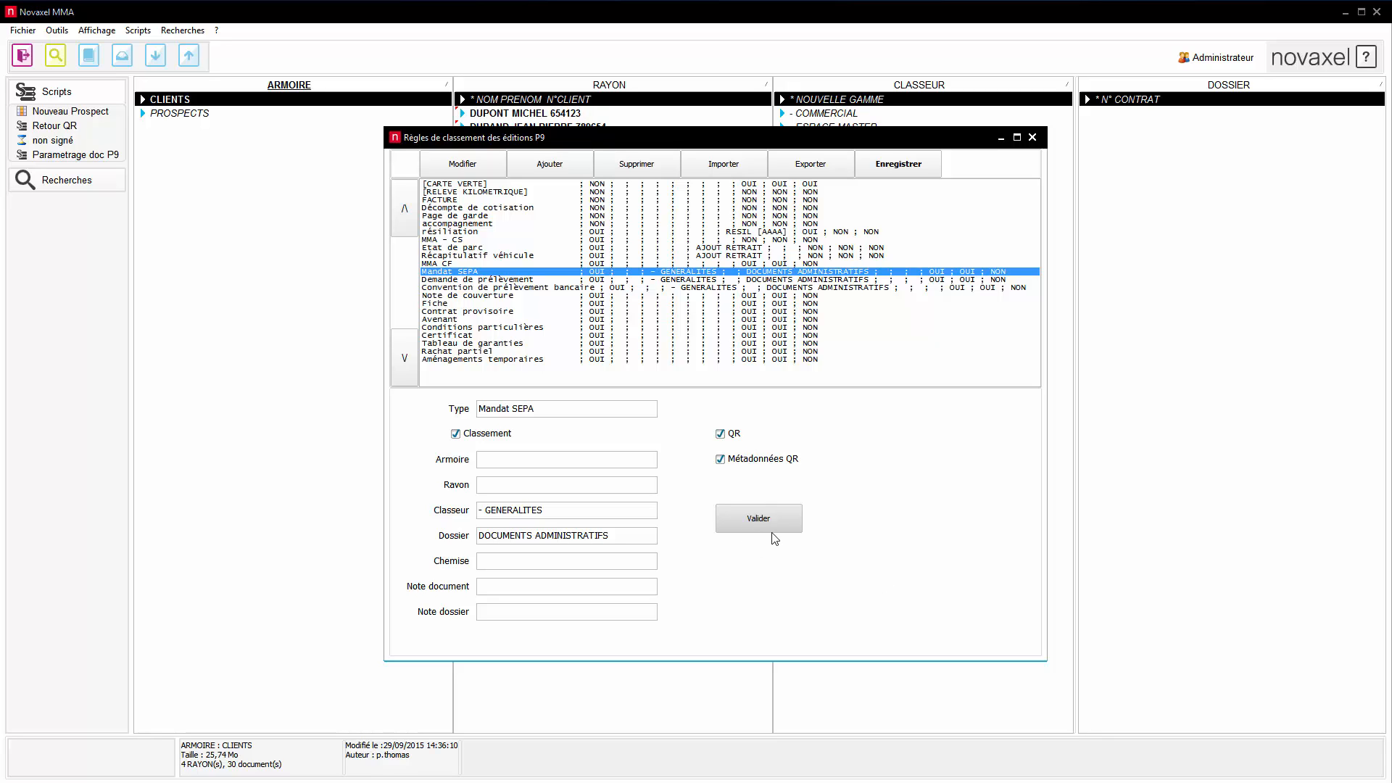
# - Review the settings of the accompagnement, [CARTE VERTE], Mandat SEPA, Page de garde, Récapitulatif véhicule and résiliation rules
pyautogui.click(453, 224)
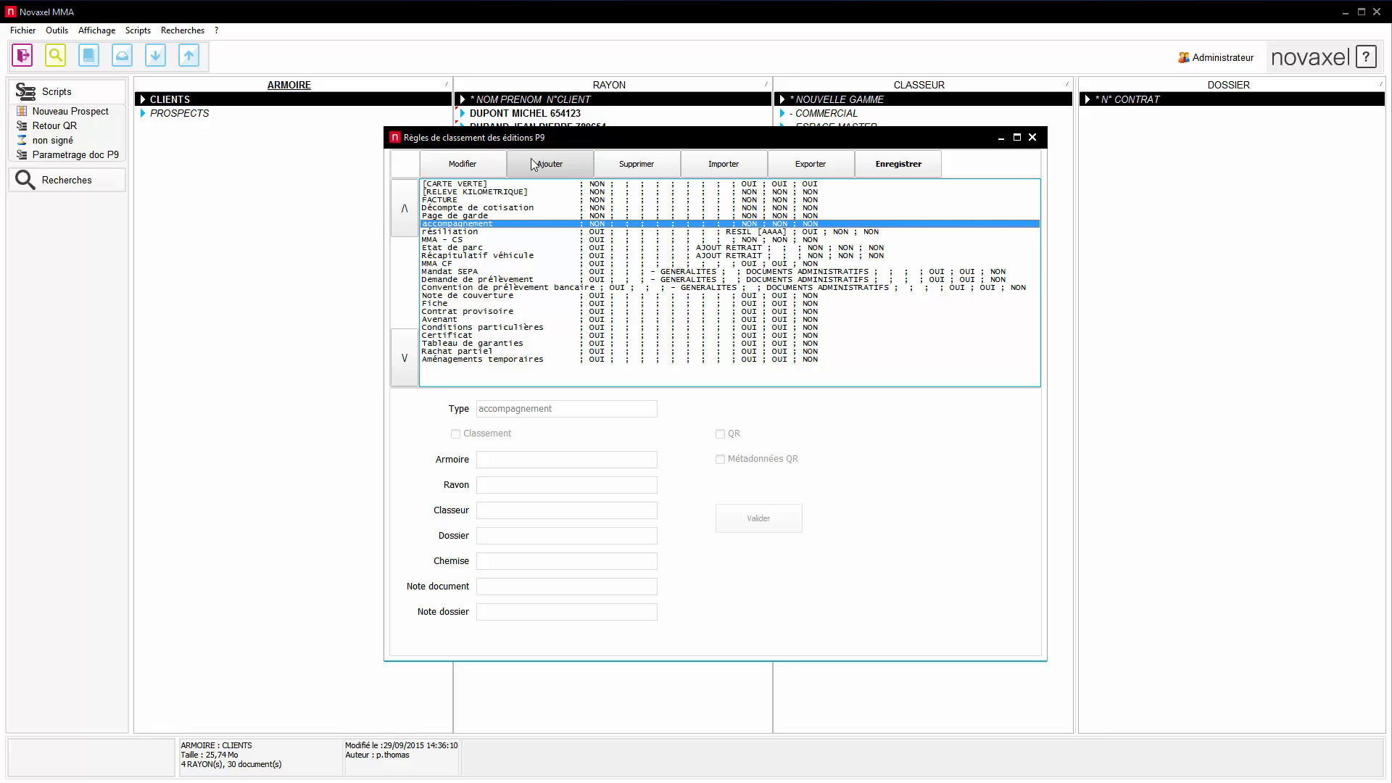
pyautogui.click(442, 184)
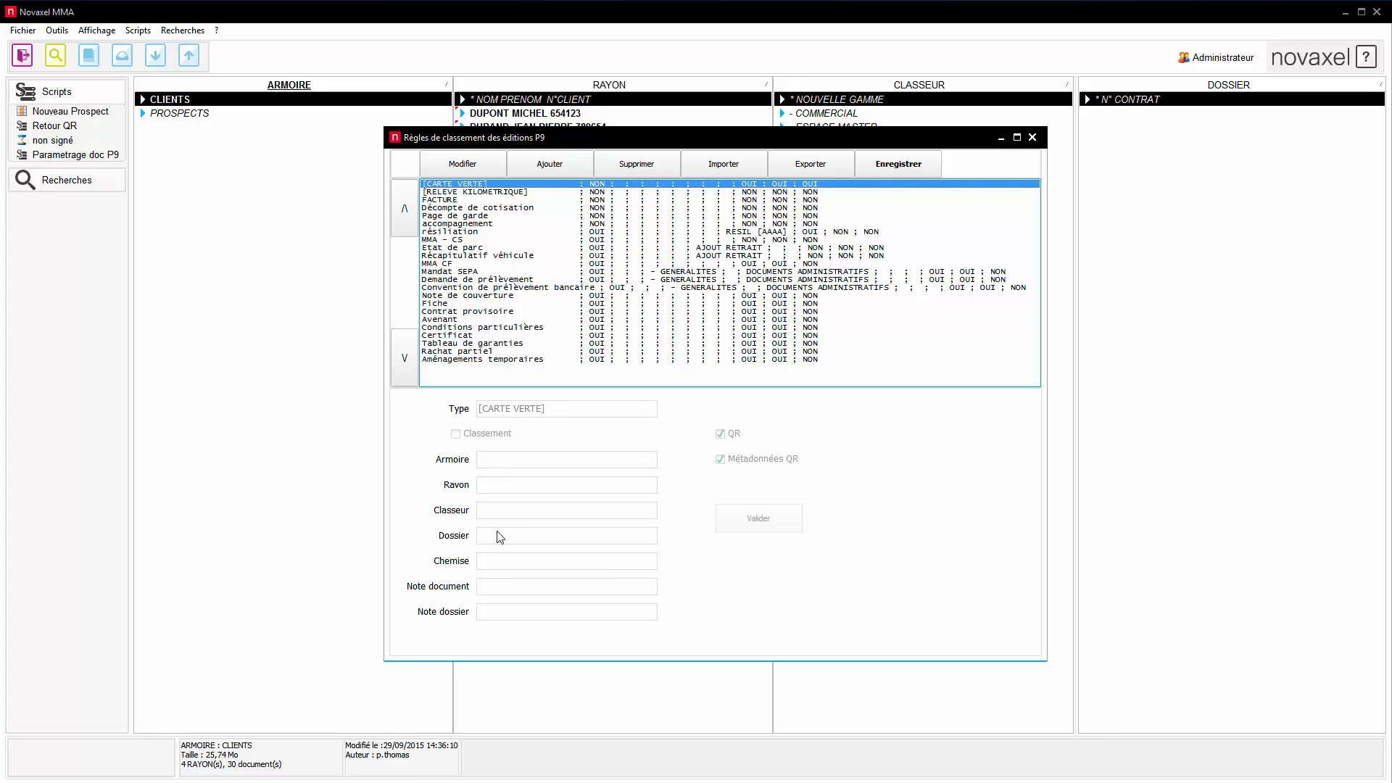
pyautogui.click(442, 272)
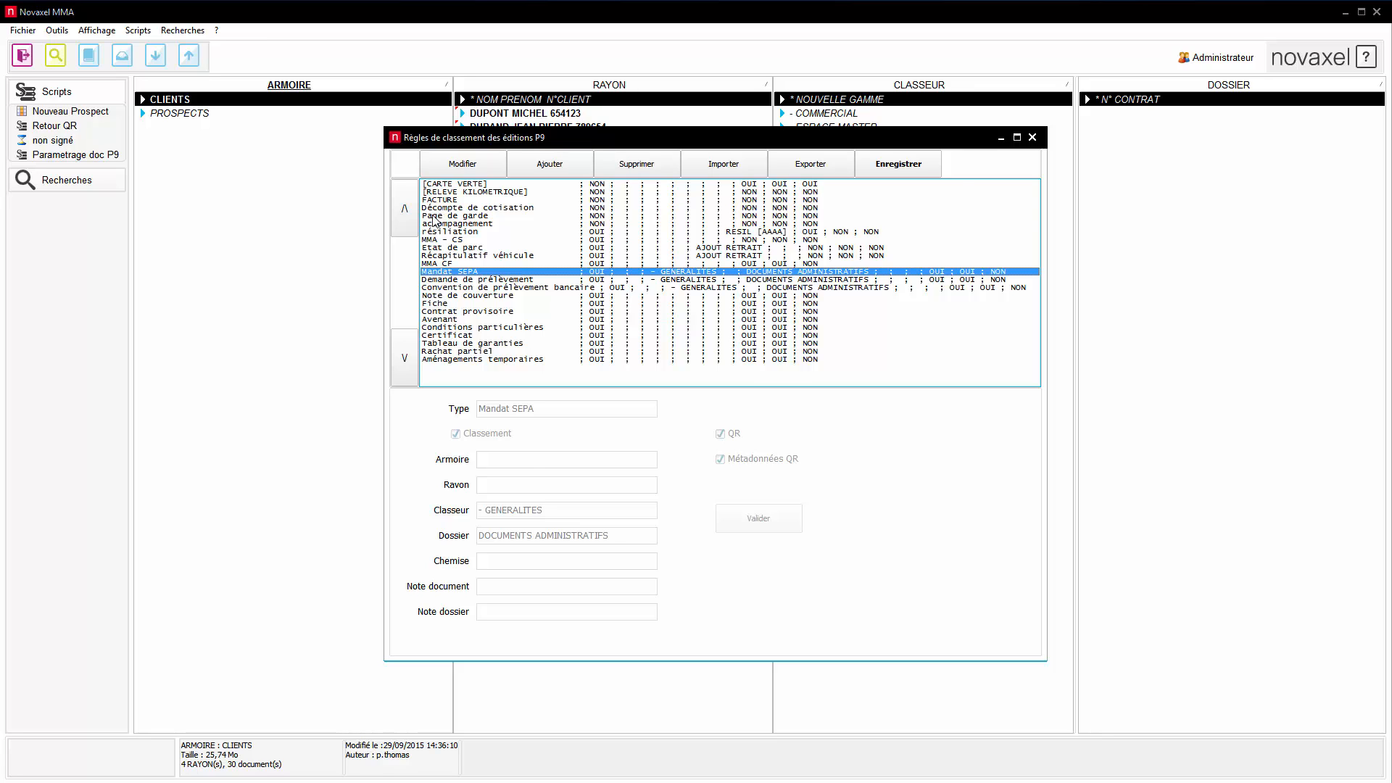
pyautogui.click(433, 216)
pyautogui.click(435, 231)
pyautogui.click(435, 256)
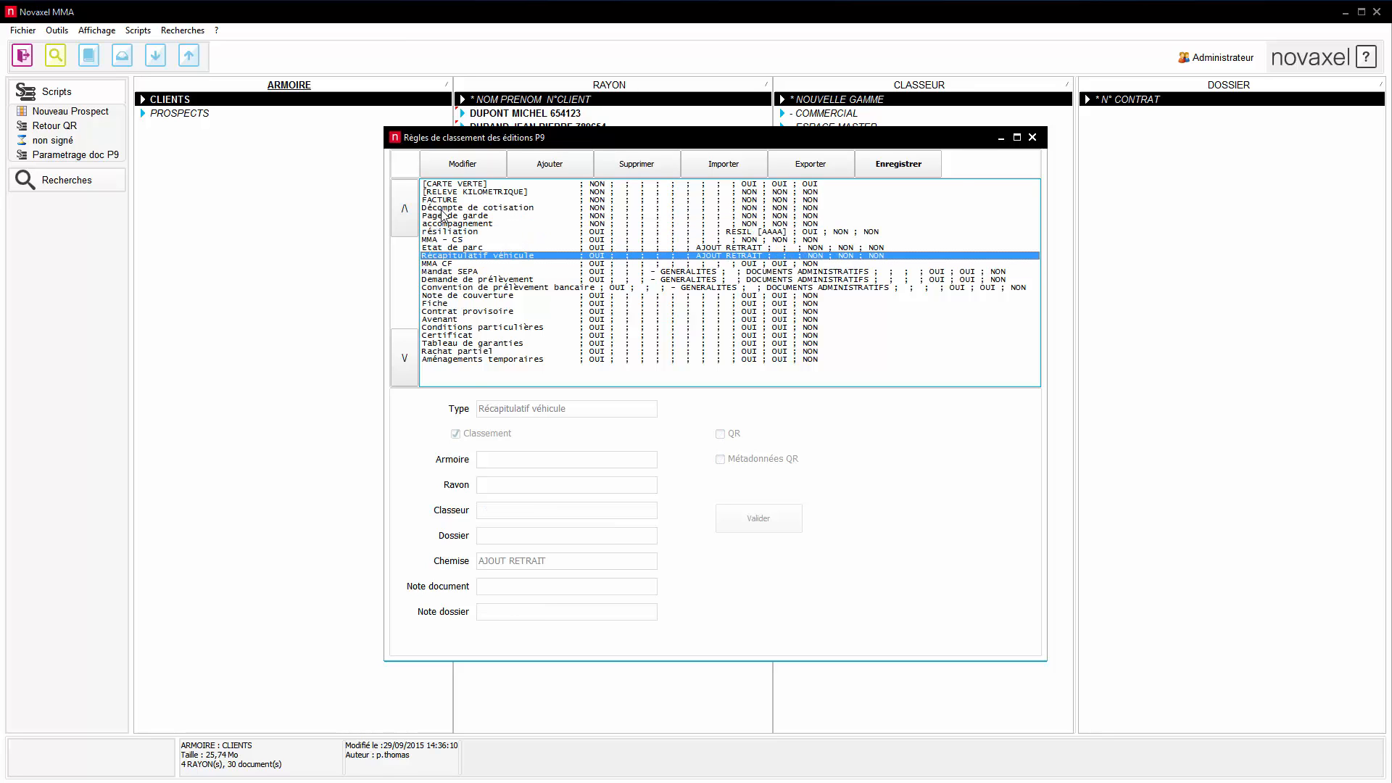
pyautogui.click(450, 231)
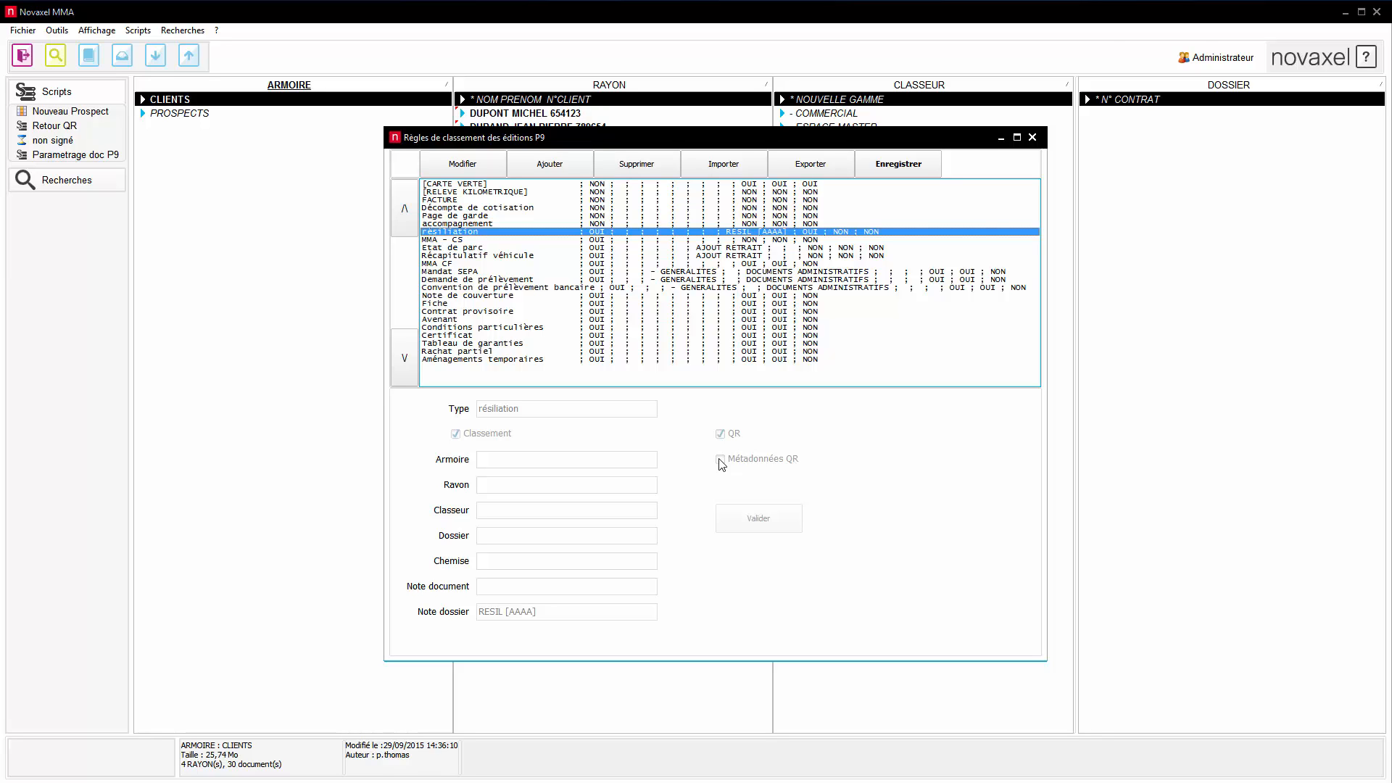
# - Start a new blank classification rule for P9 documents
pyautogui.click(537, 161)
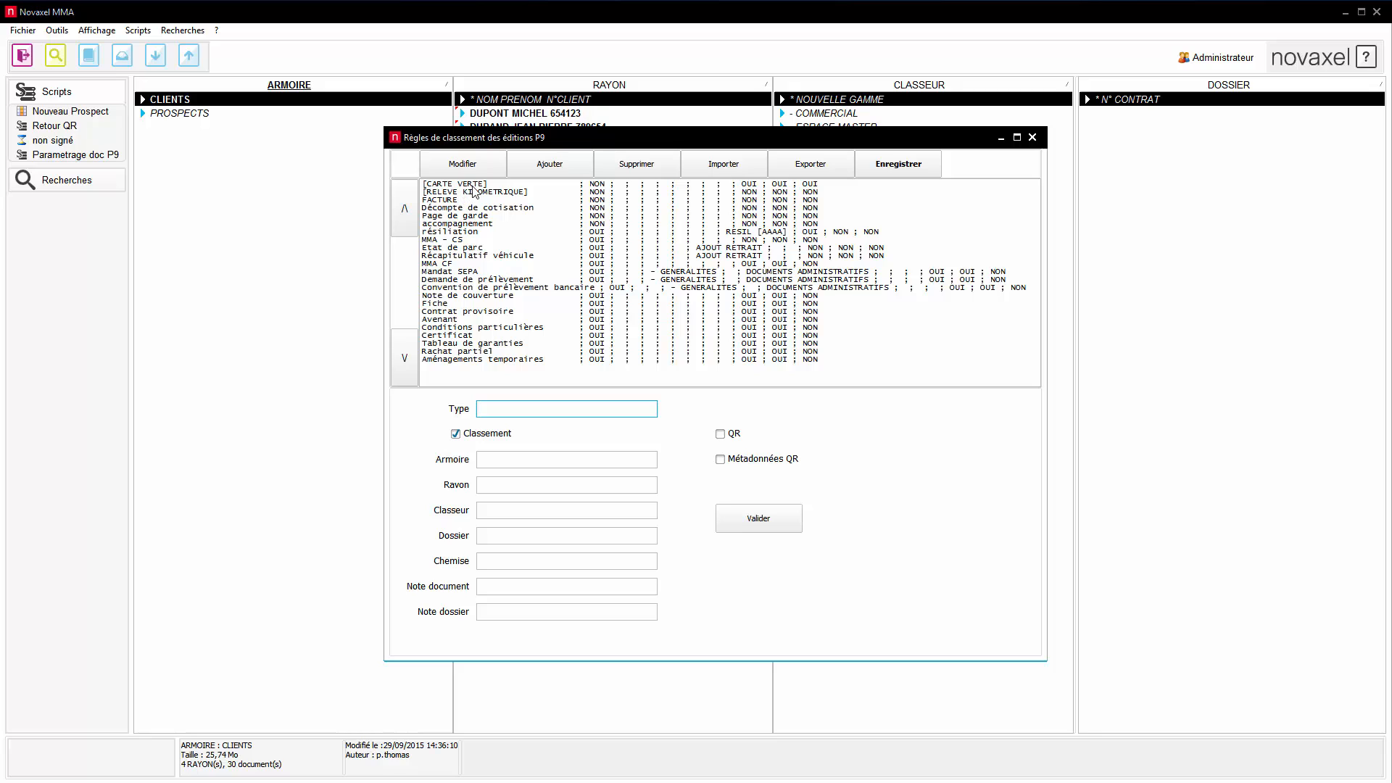
pyautogui.click(816, 166)
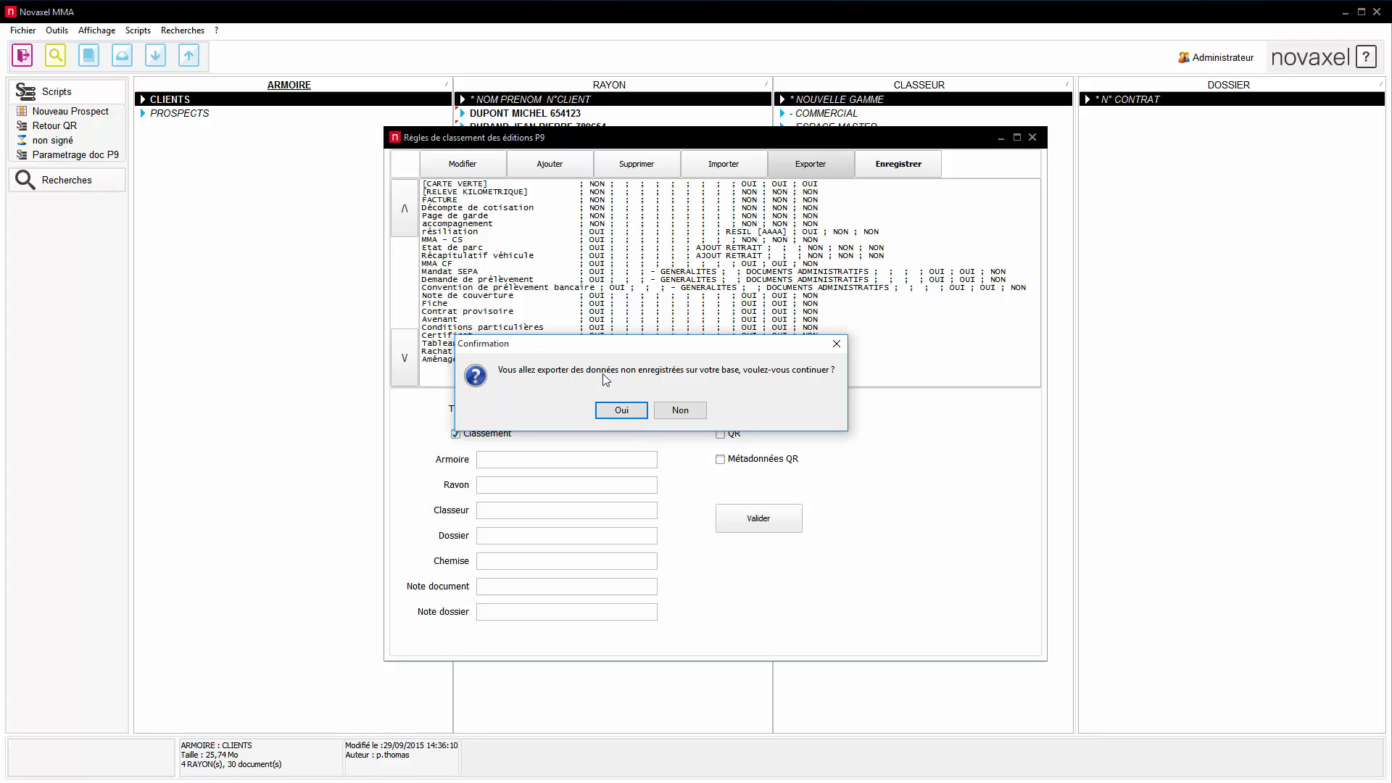
pyautogui.click(629, 411)
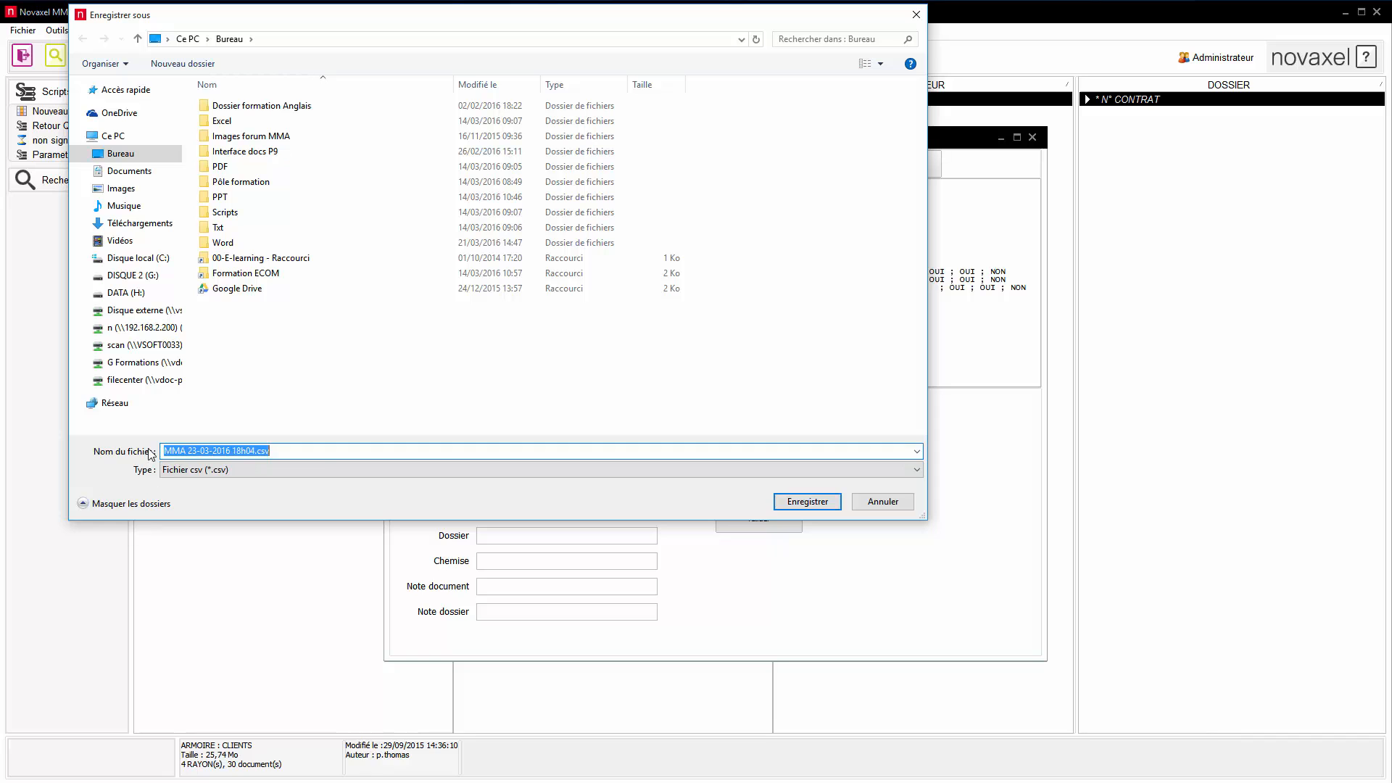
pyautogui.click(898, 503)
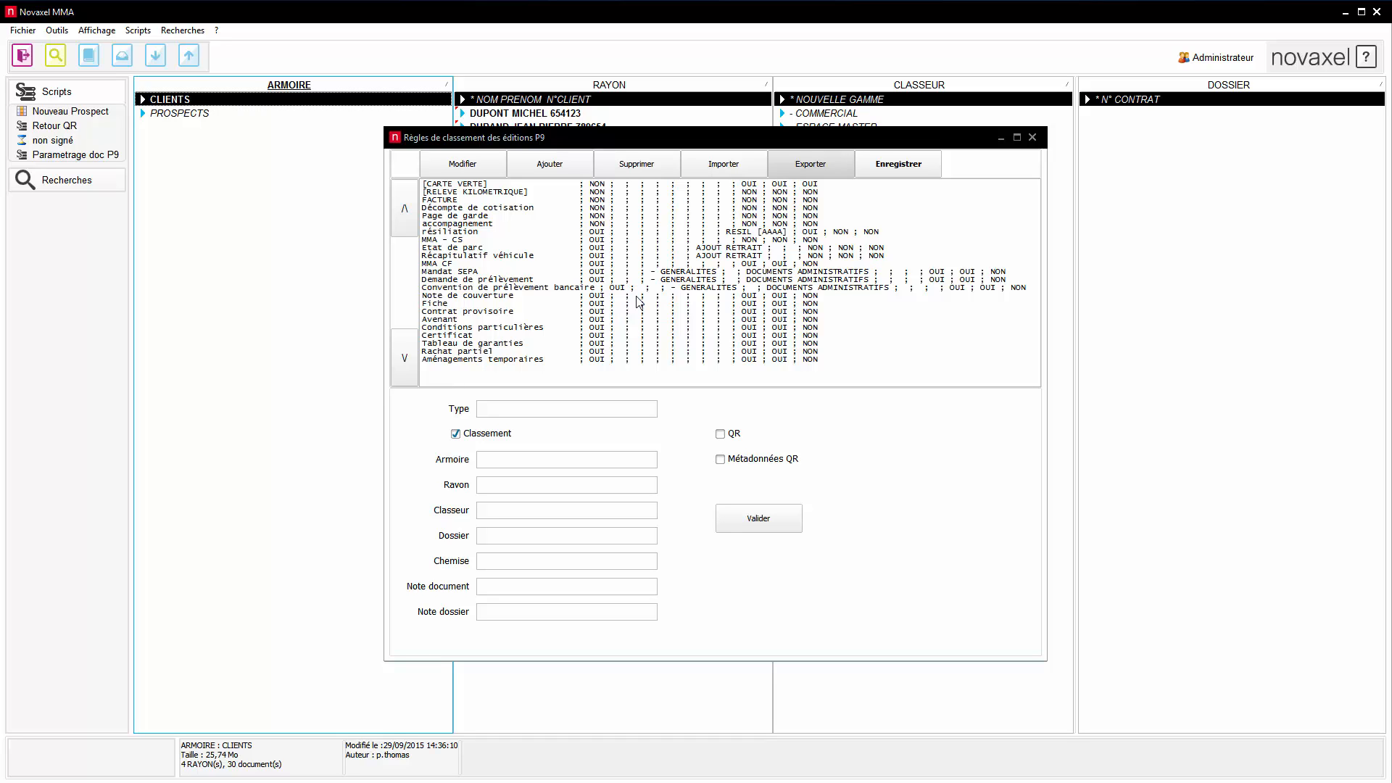
# - Save the P9 classification rules and close the Règles de classement des éditions P9 window
pyautogui.click(878, 161)
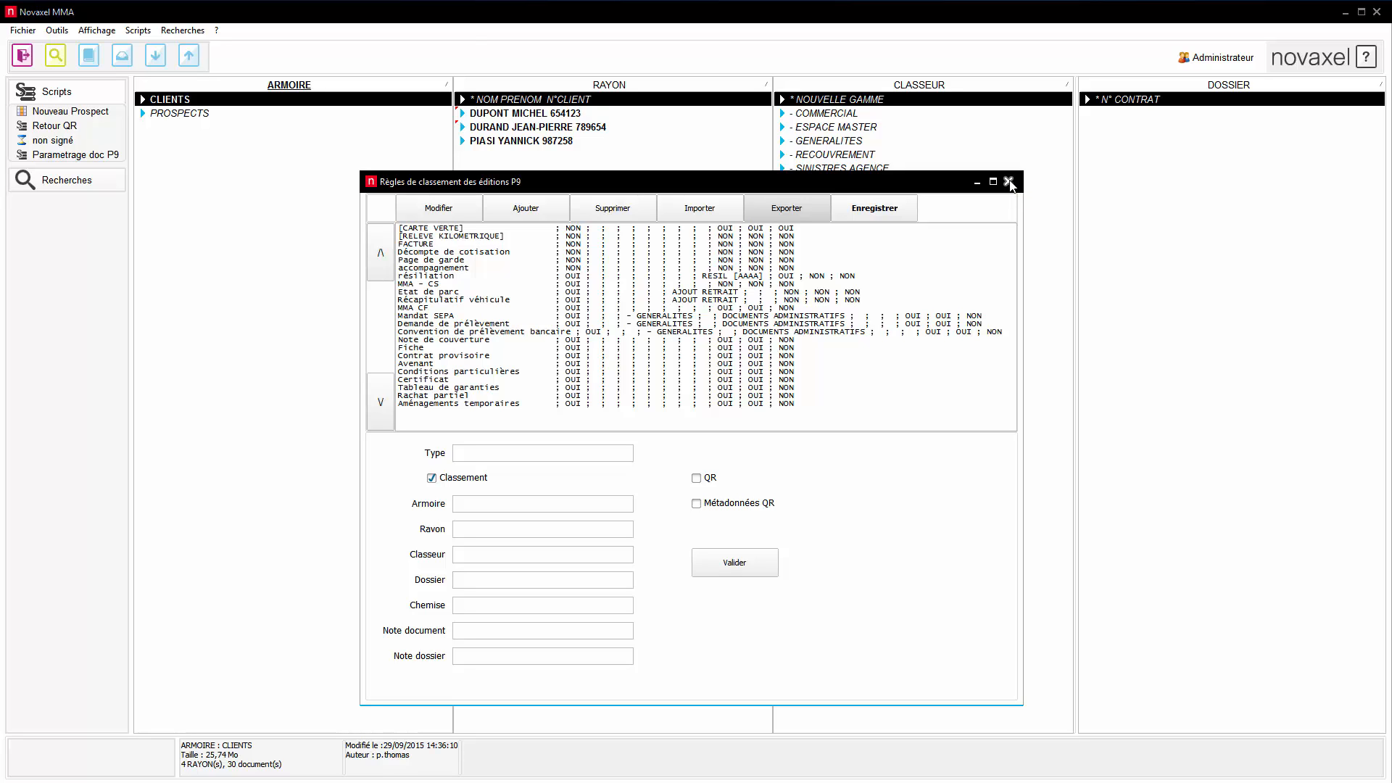
pyautogui.moveTo(768, 186); pyautogui.dragTo(772, 155)
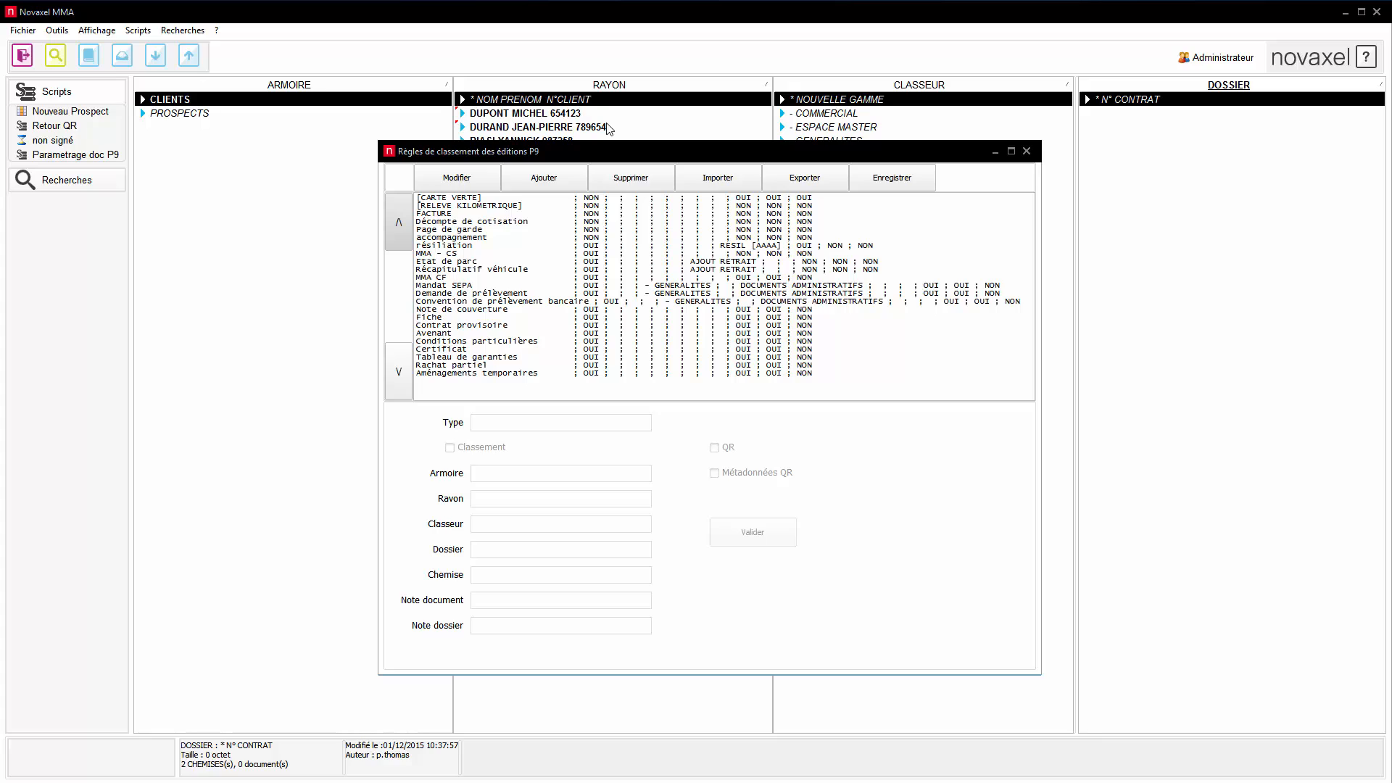
pyautogui.click(621, 151)
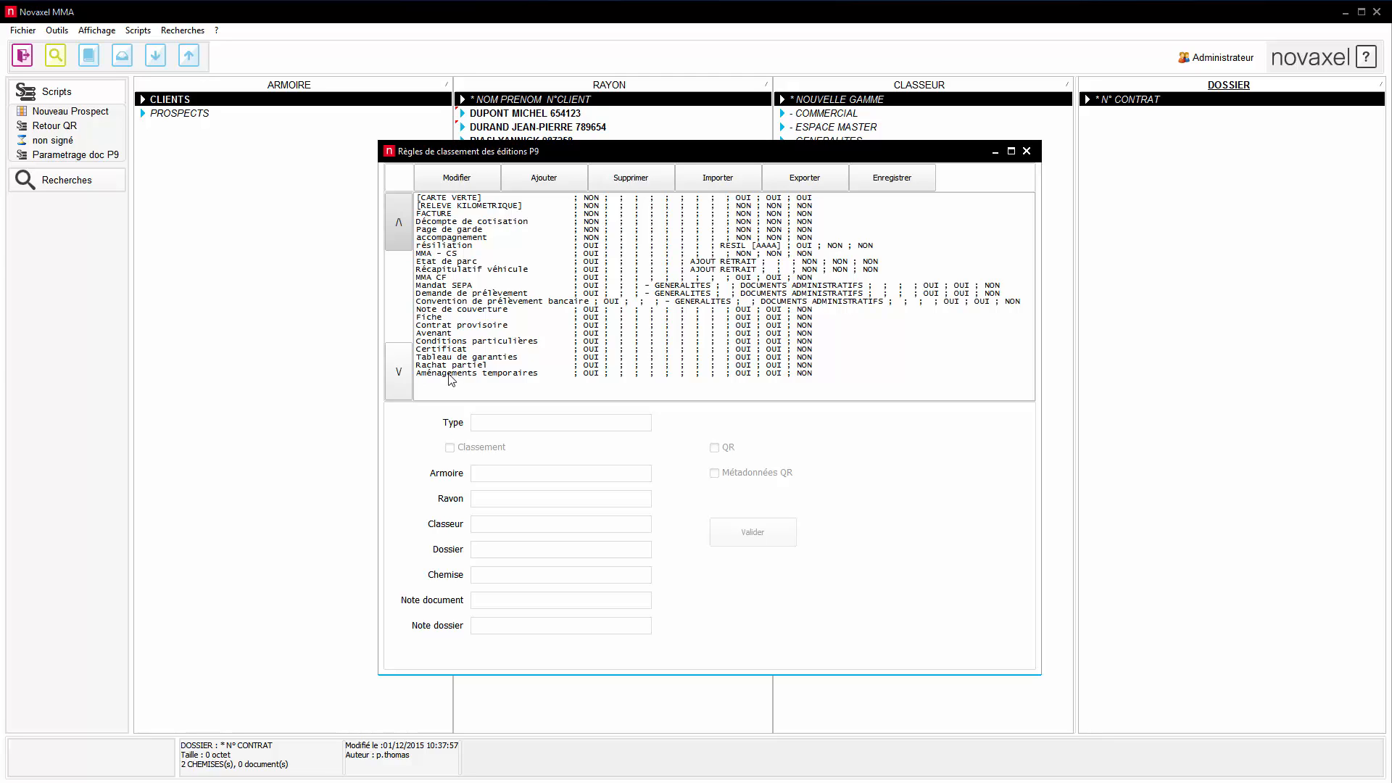
pyautogui.click(544, 179)
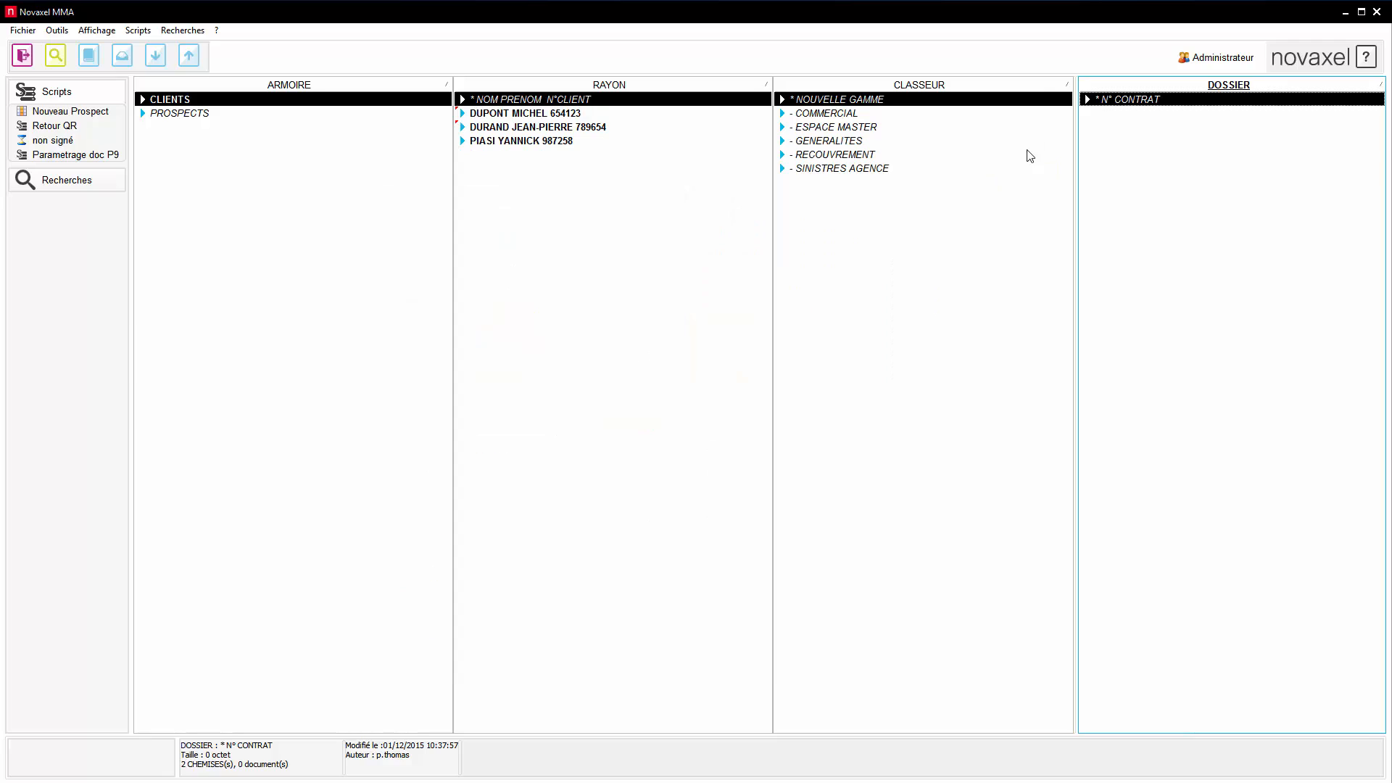
pyautogui.click(1028, 152)
# - Switch to the Devis PDF in Adobe Reader, check the title in its document properties, and close the file
pyautogui.click(1345, 15)
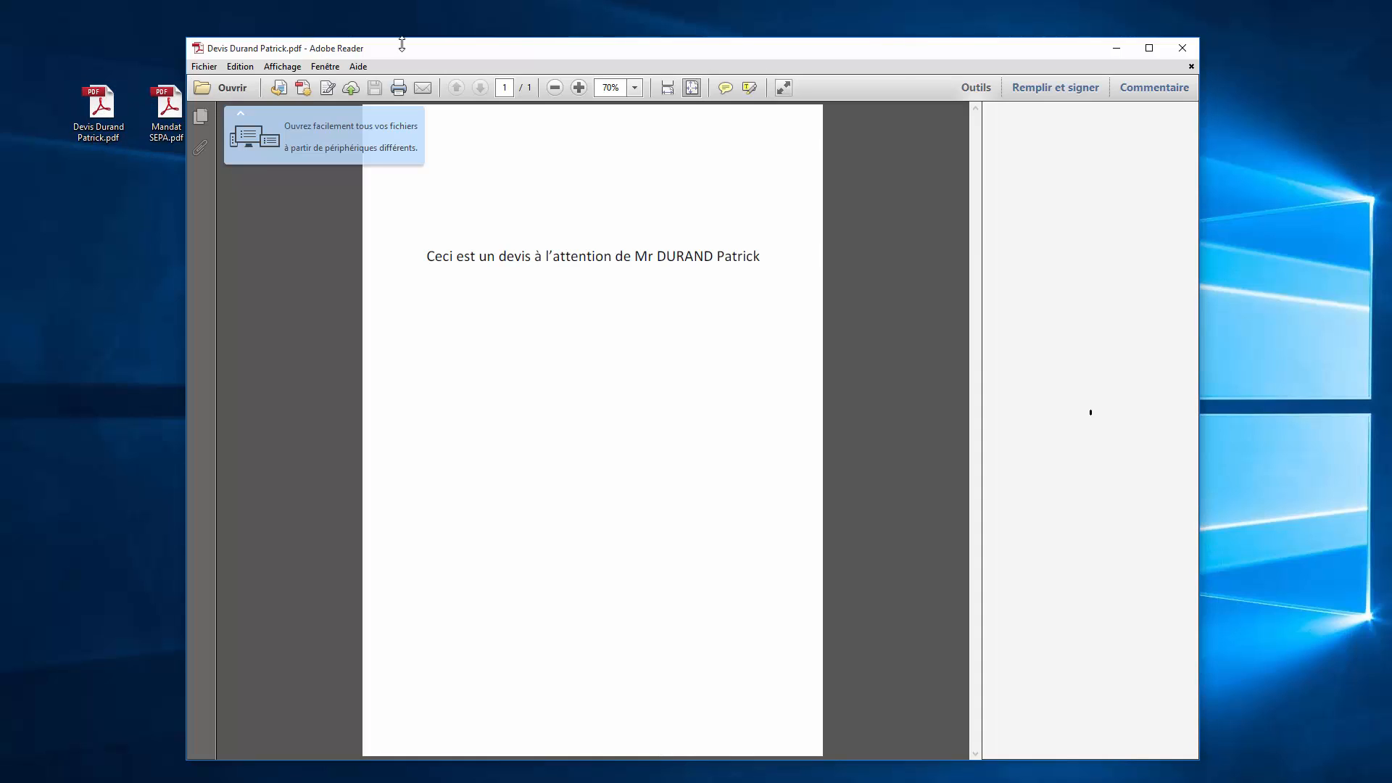
pyautogui.moveTo(498, 48); pyautogui.dragTo(519, 54)
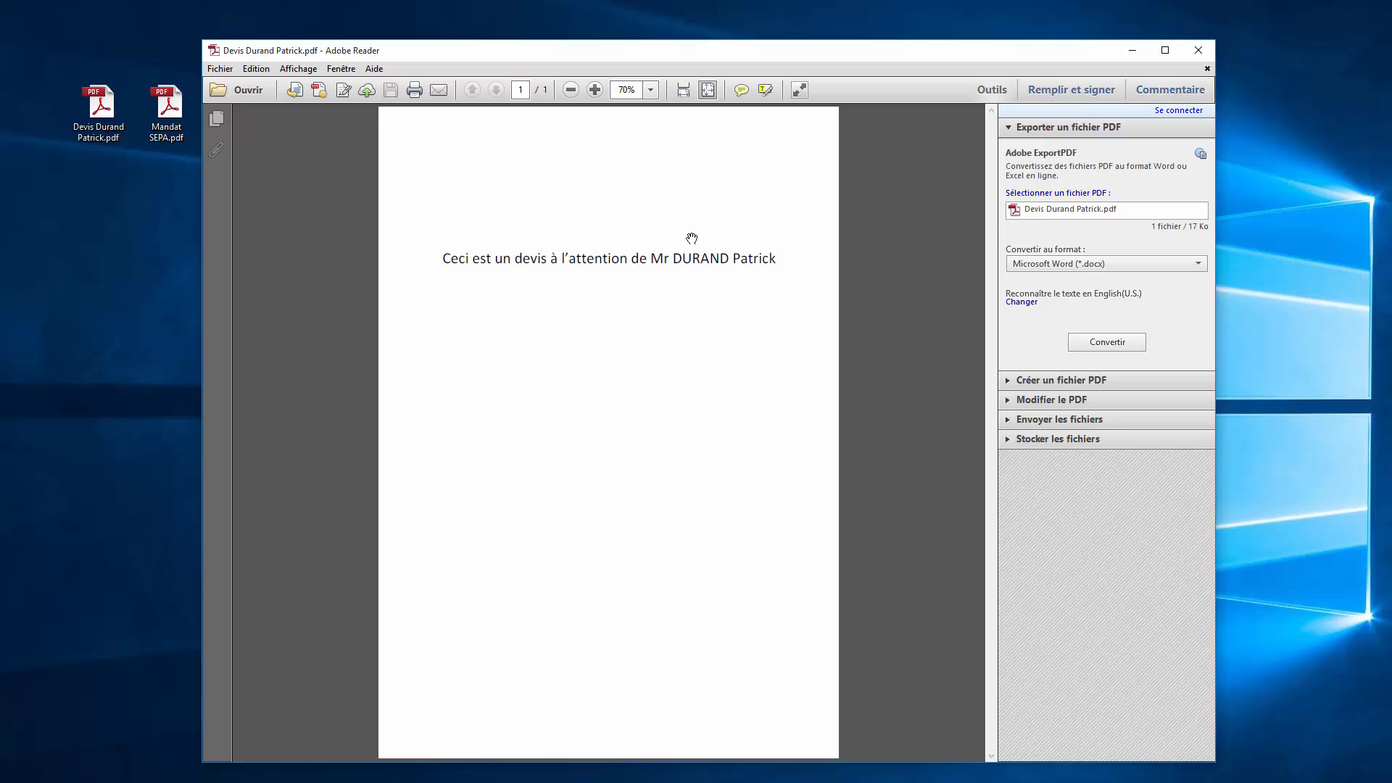
pyautogui.click(221, 70)
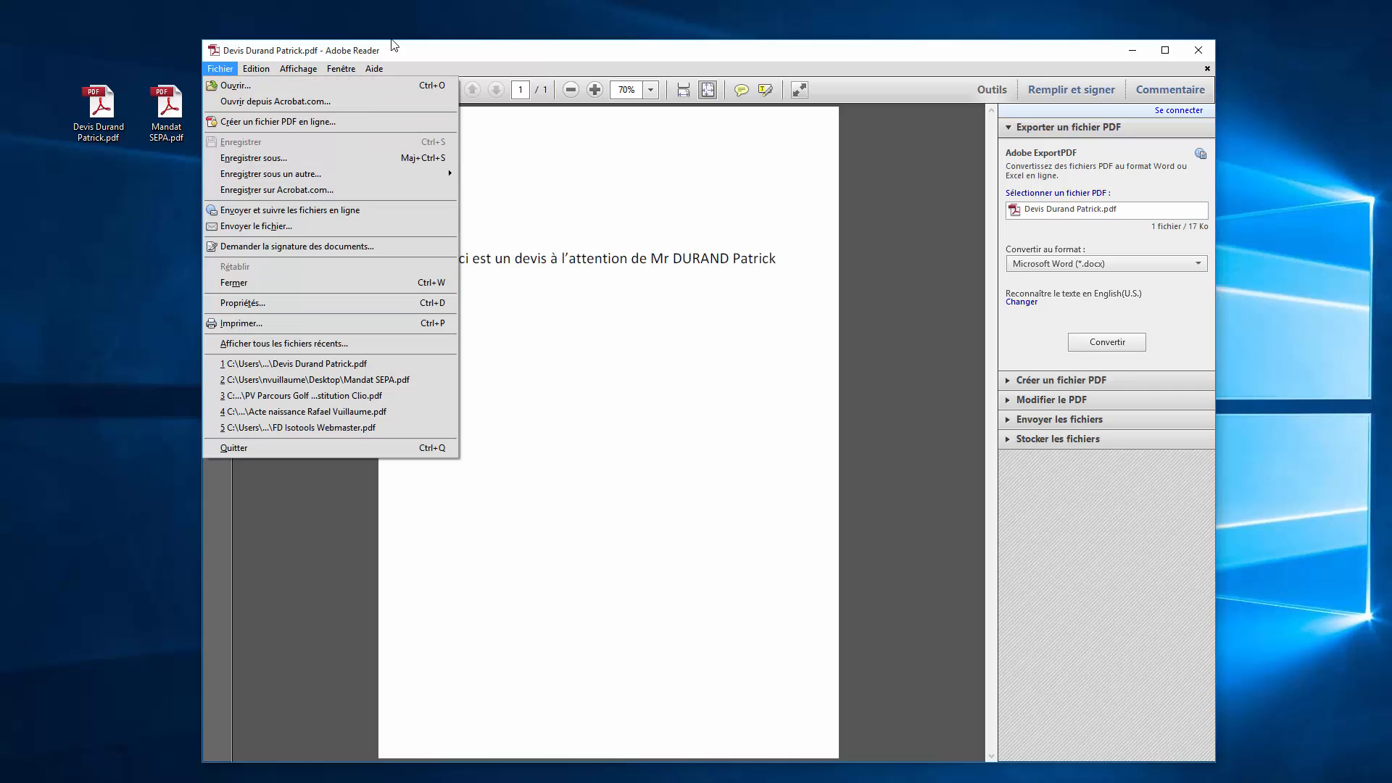
pyautogui.moveTo(221, 68)
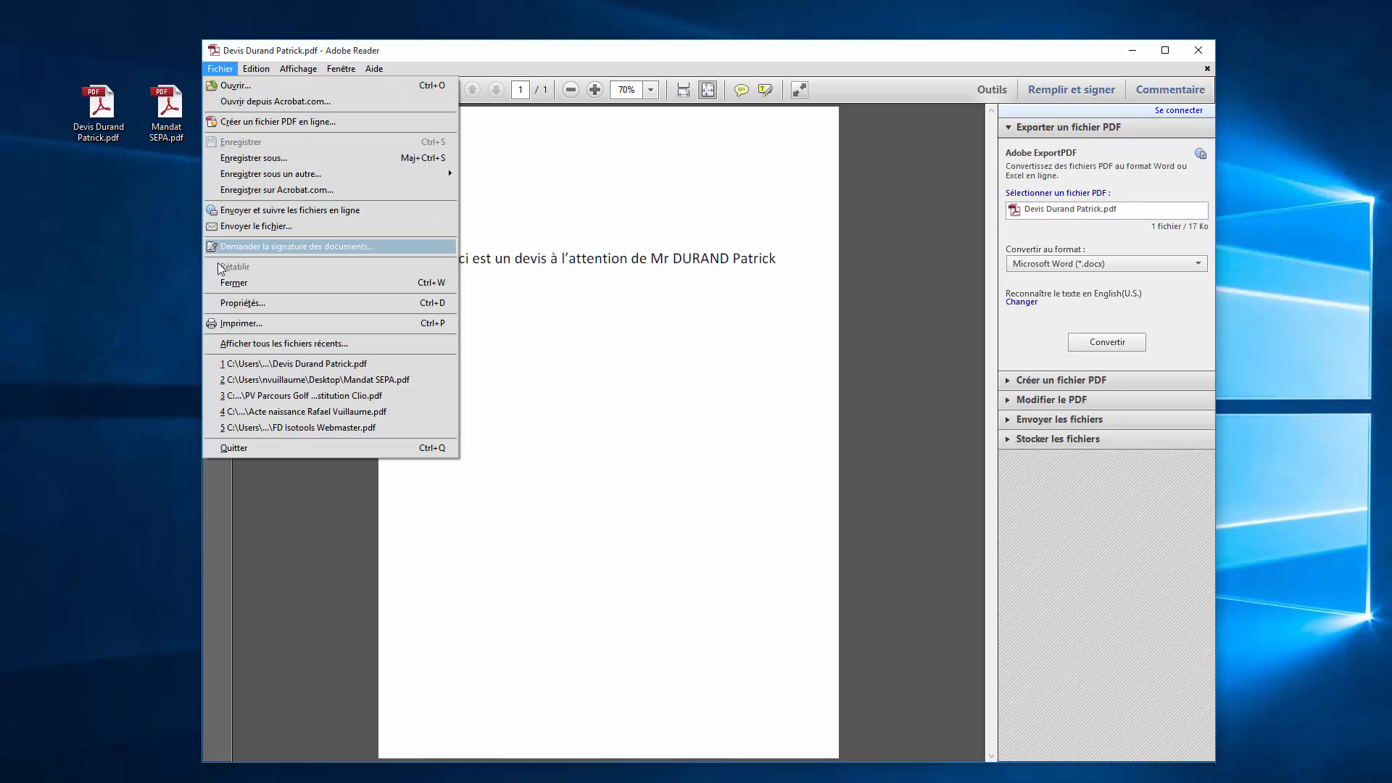
pyautogui.click(232, 316)
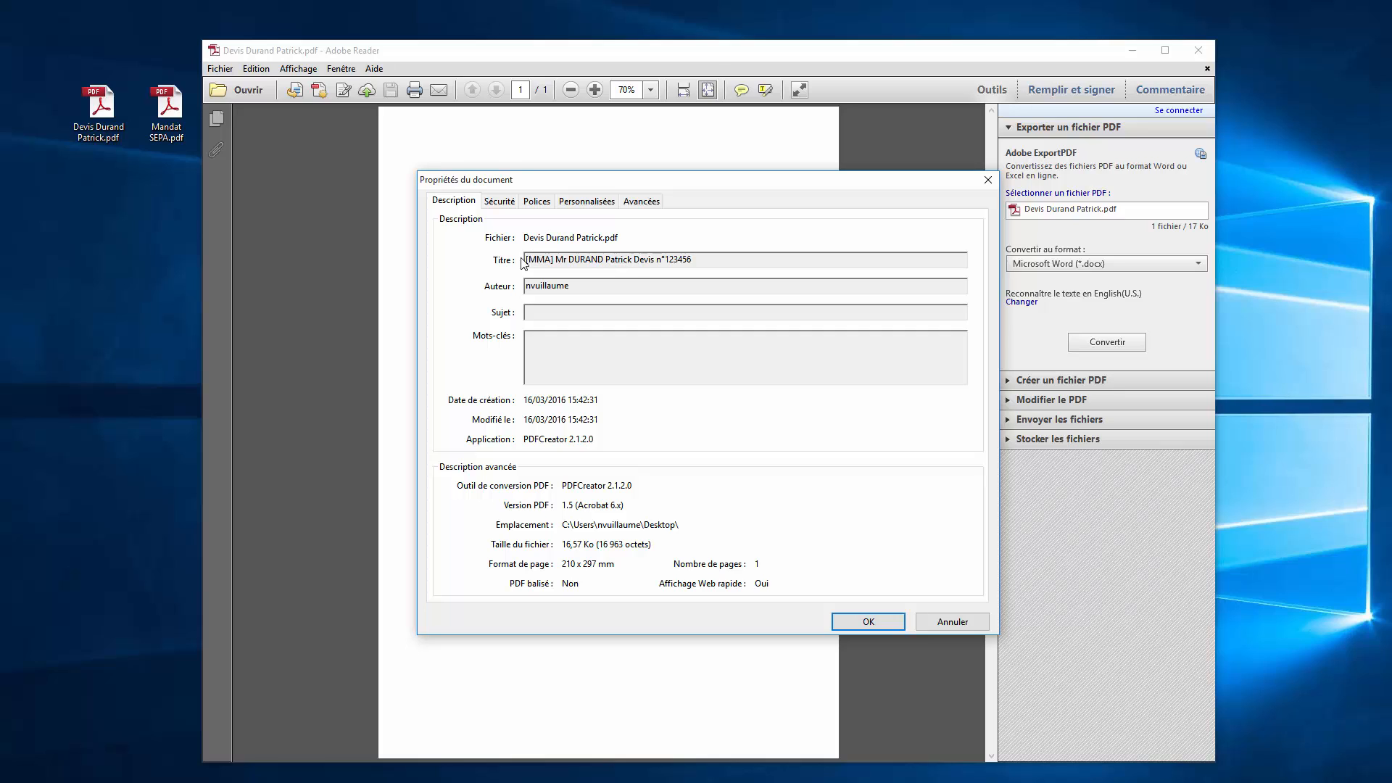
pyautogui.click(636, 261)
pyautogui.press('Escape')
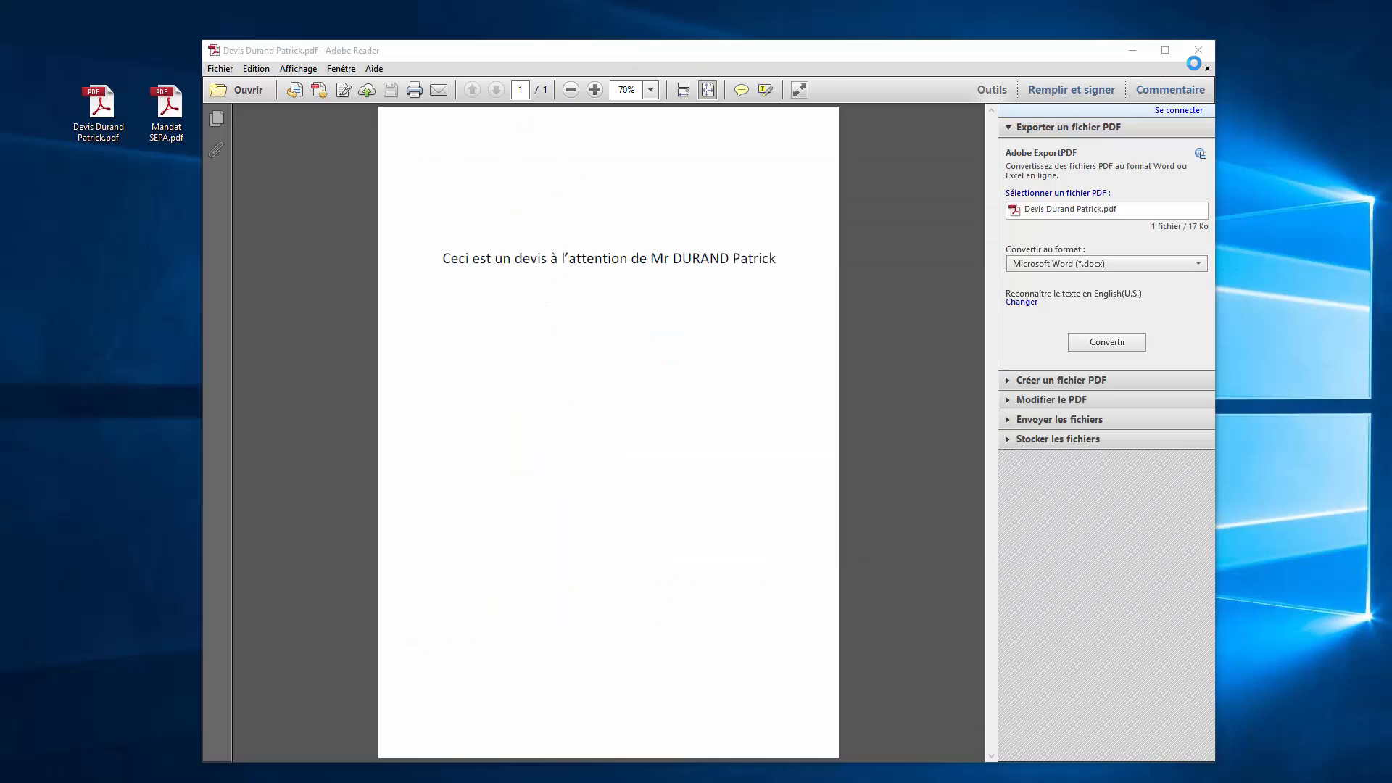
pyautogui.hotkey('ctrl', 'd')
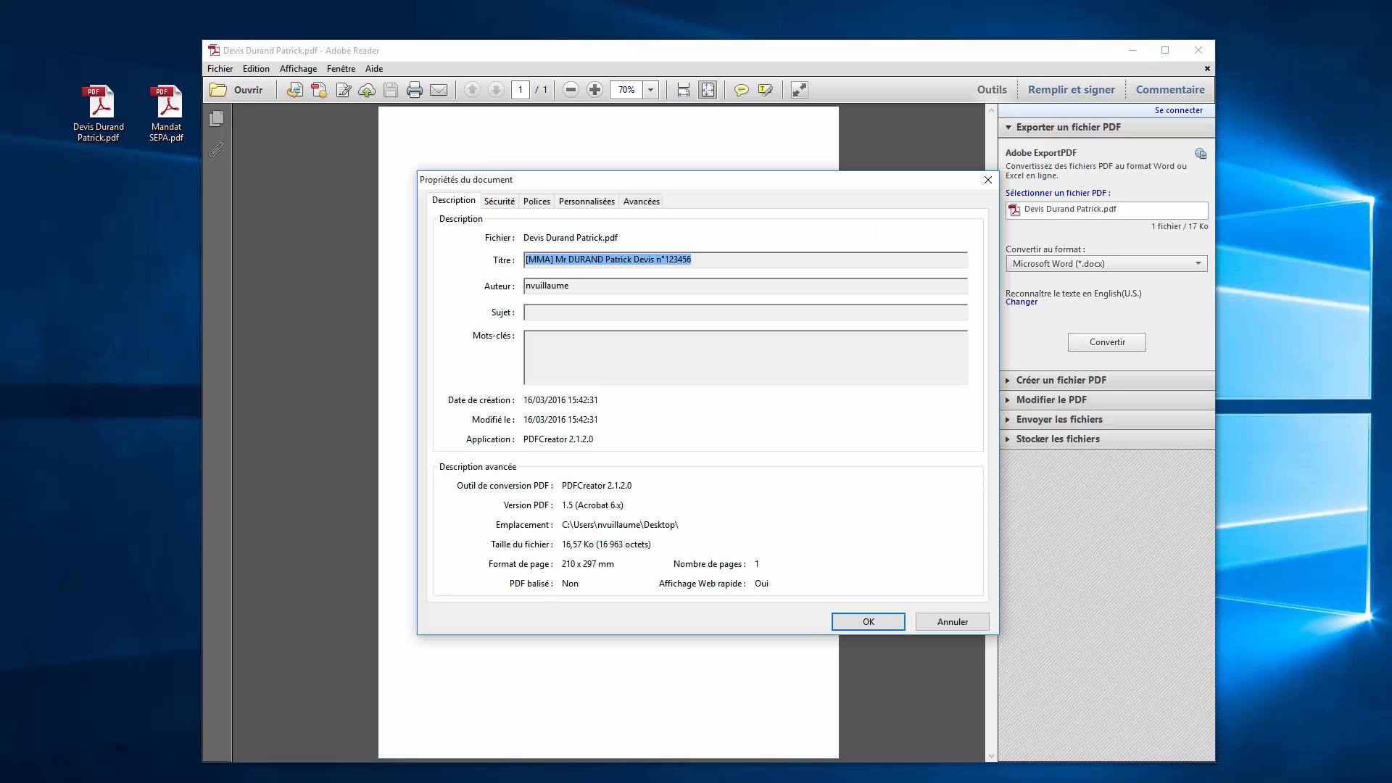
pyautogui.click(947, 623)
pyautogui.click(1133, 51)
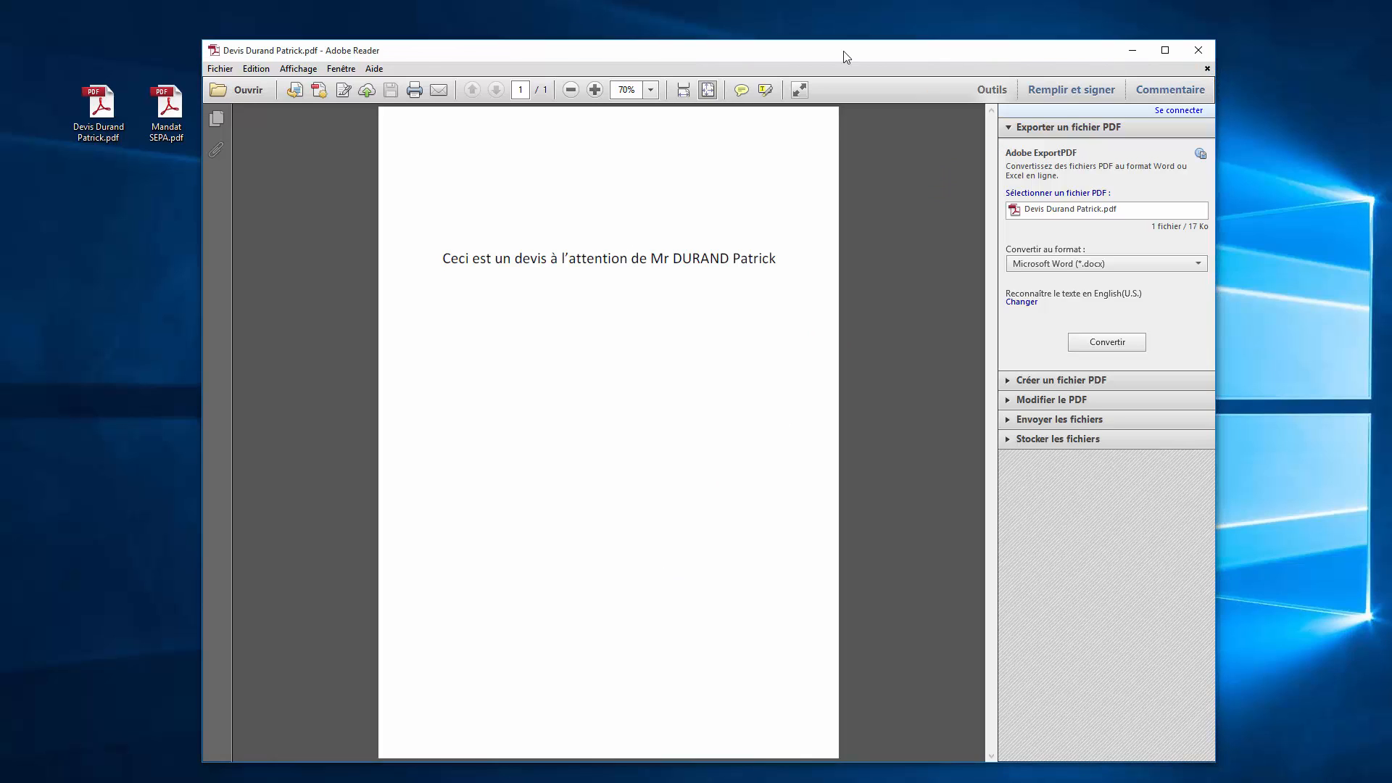
pyautogui.click(1208, 52)
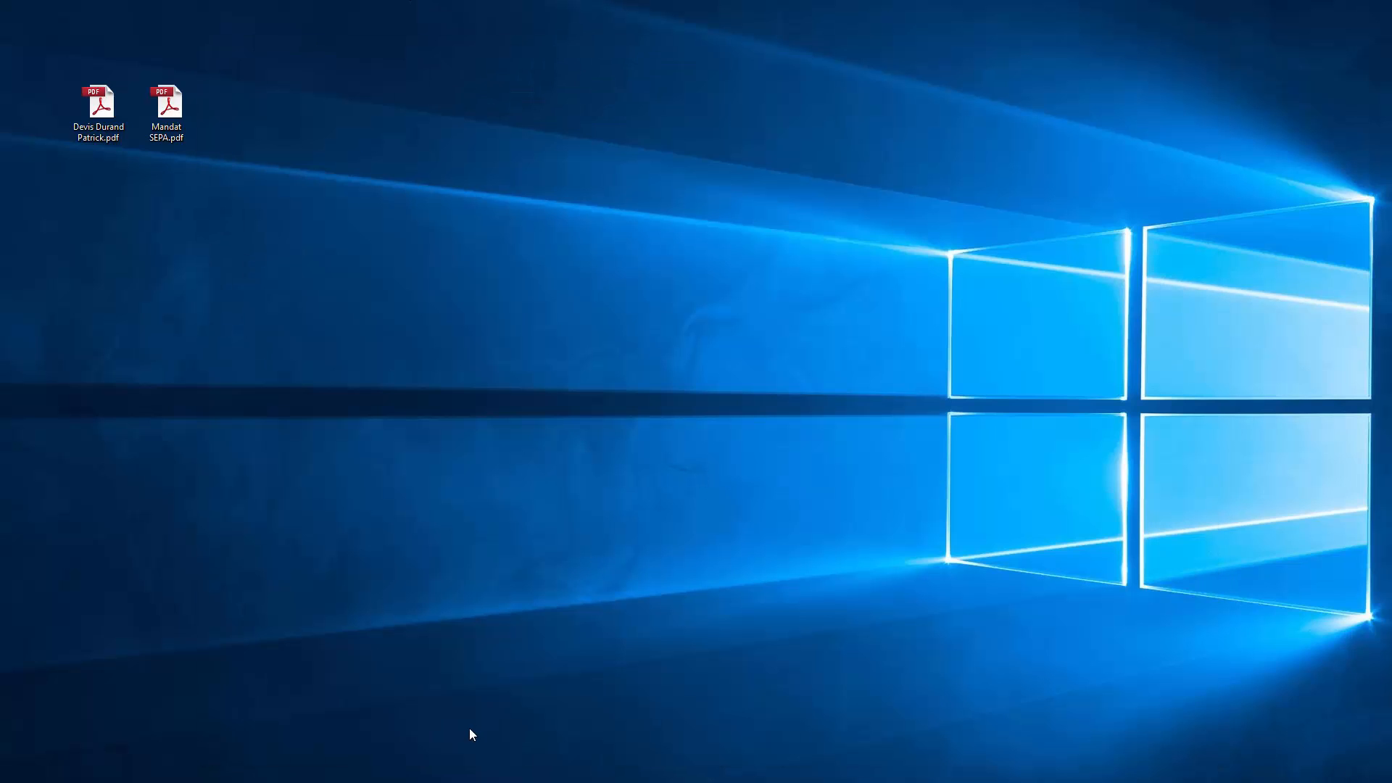
# - Switch to Novaxel and add a new P9 classification rule of type Devis with Classement enabled
pyautogui.hotkey('alt', 'Tab')
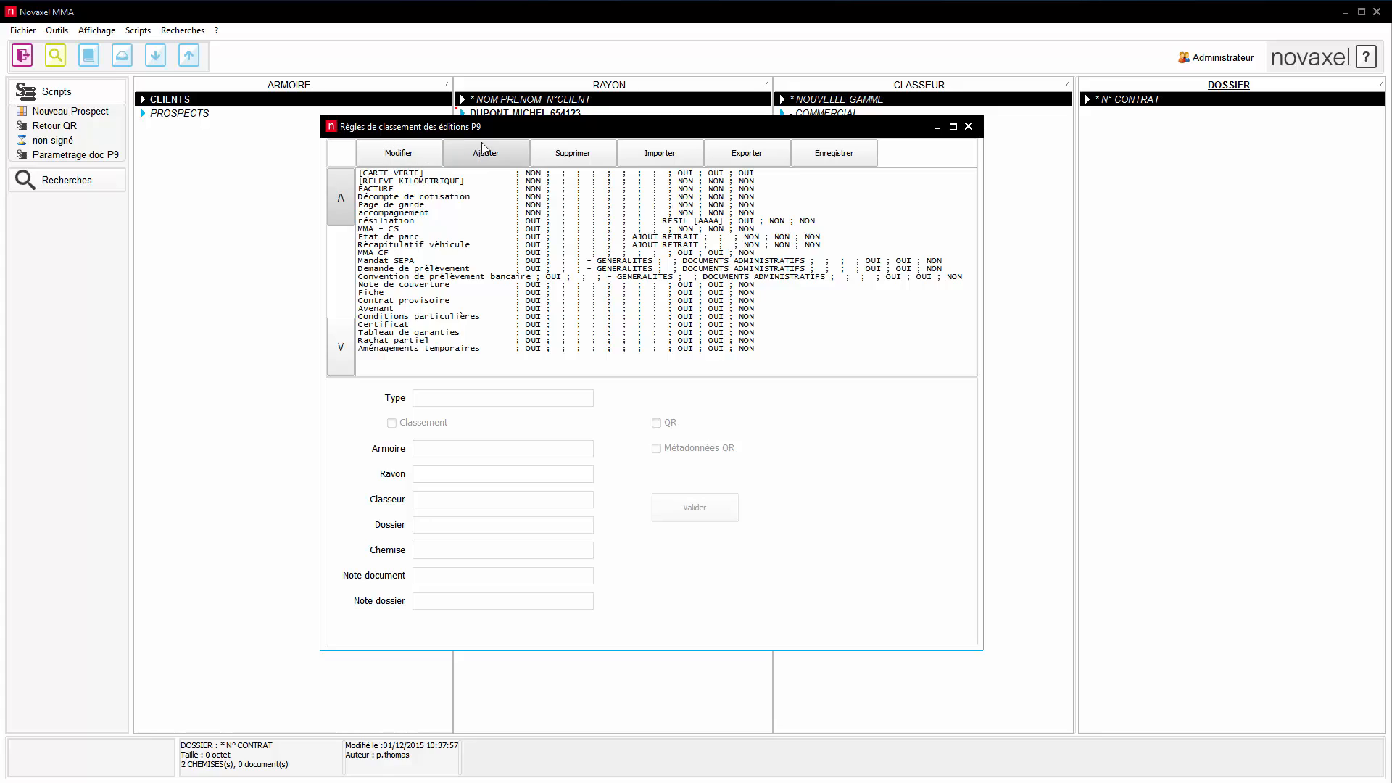
pyautogui.click(486, 152)
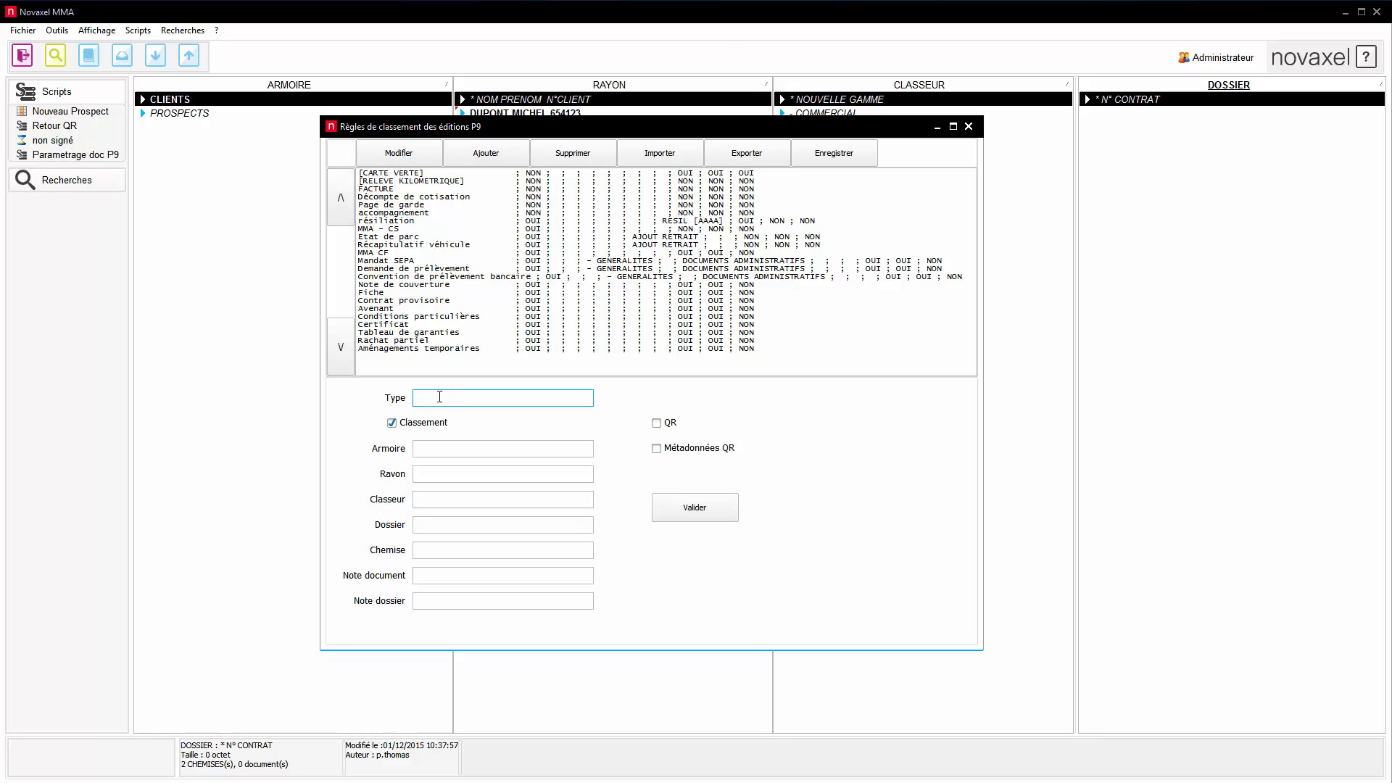
pyautogui.write('Devis')
pyautogui.click(391, 423)
# - Review the Devis rule's destination fields from Armoire to Chemise and its Note document and Note dossier fields, leaving them blank
pyautogui.click(430, 448)
pyautogui.click(426, 474)
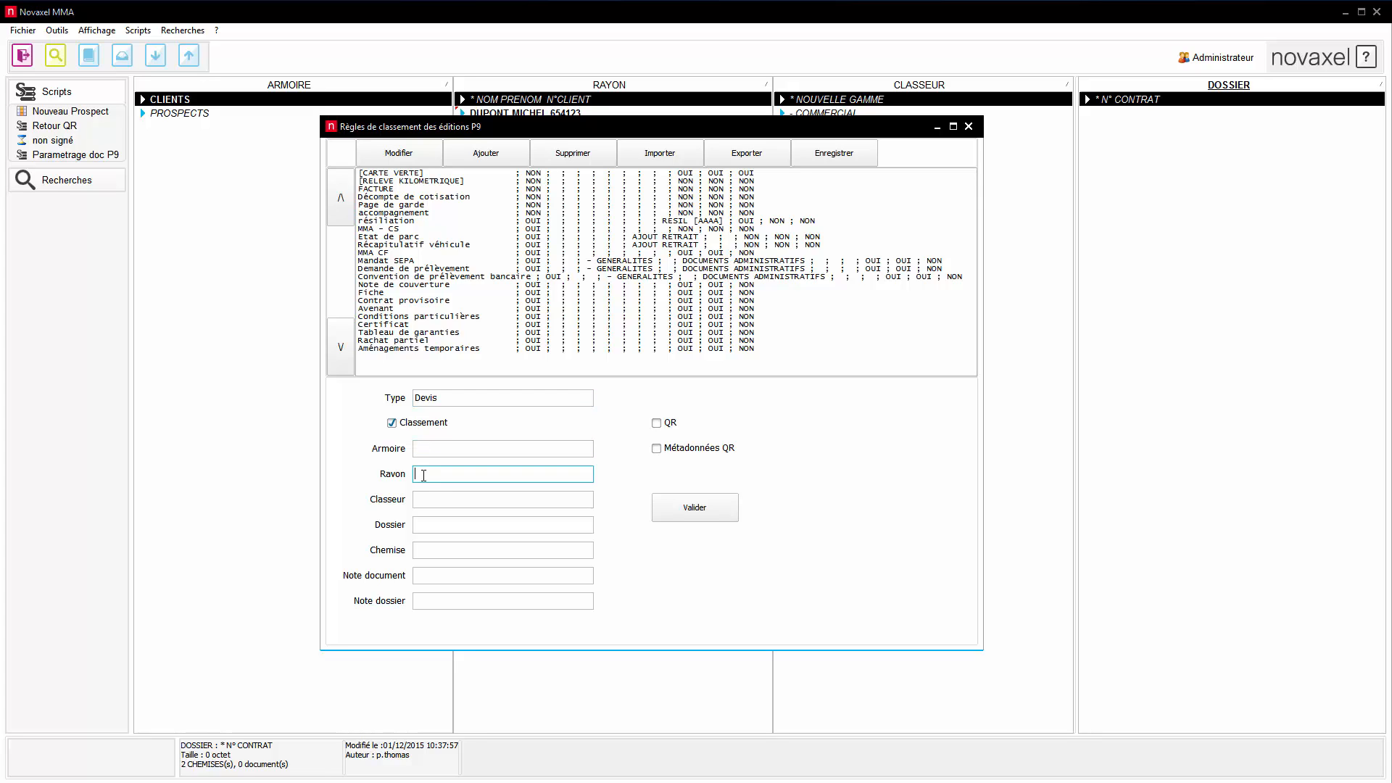
pyautogui.click(425, 499)
pyautogui.click(425, 525)
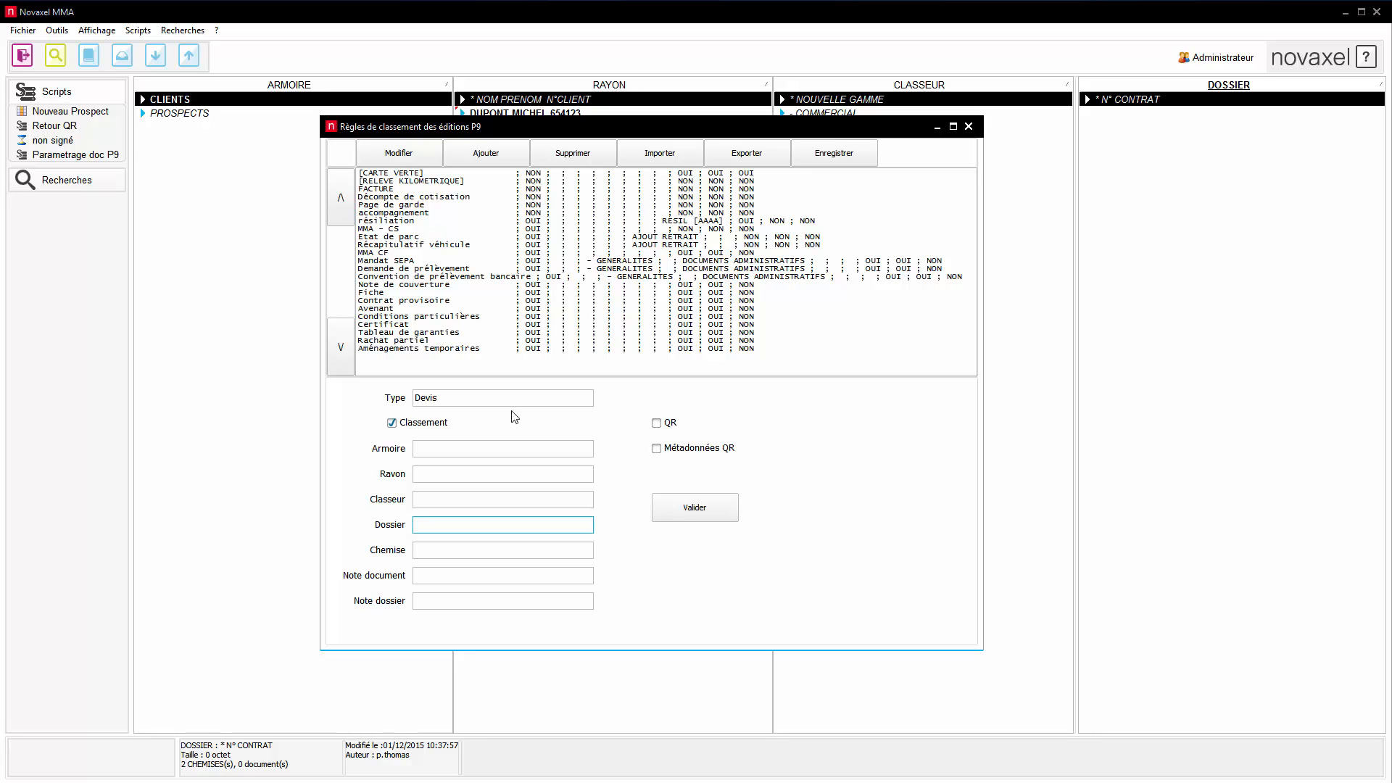
pyautogui.click(439, 554)
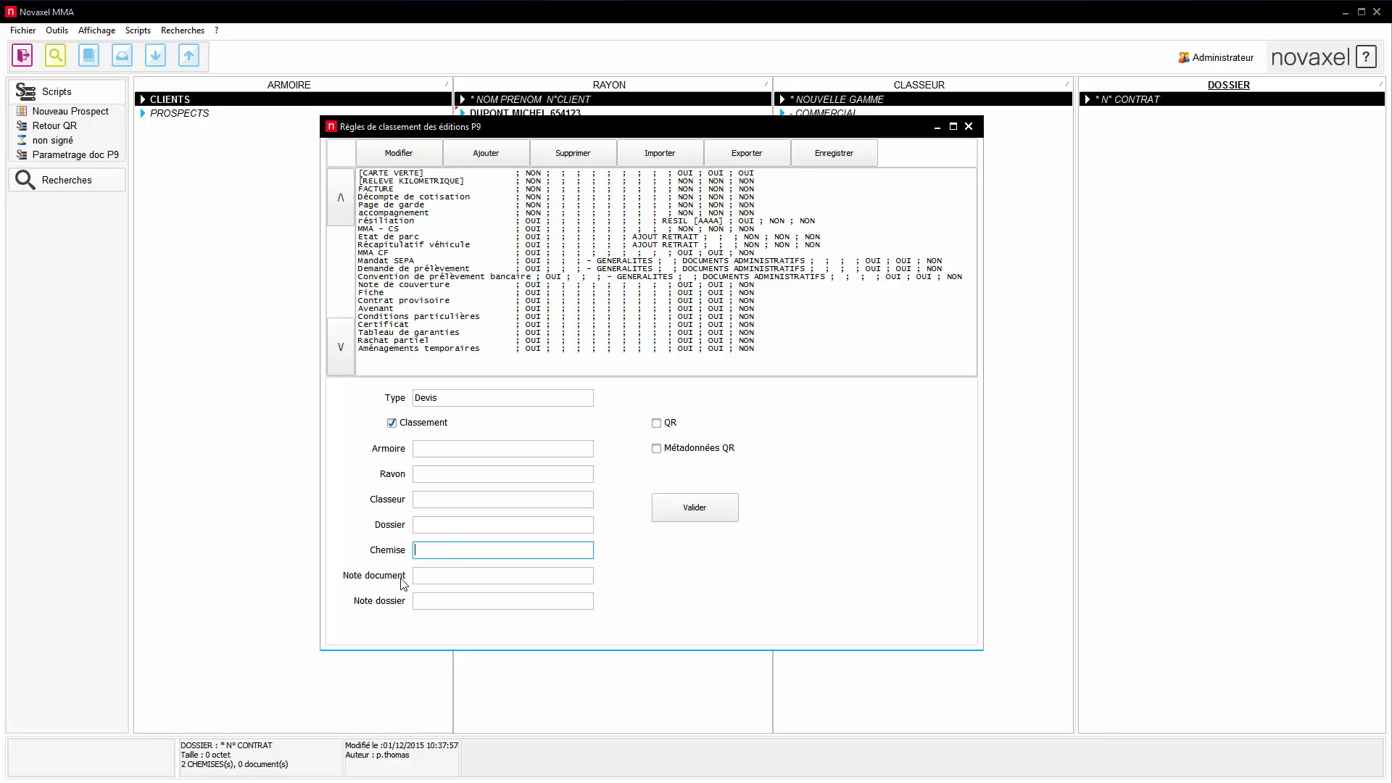
pyautogui.click(424, 574)
pyautogui.click(428, 600)
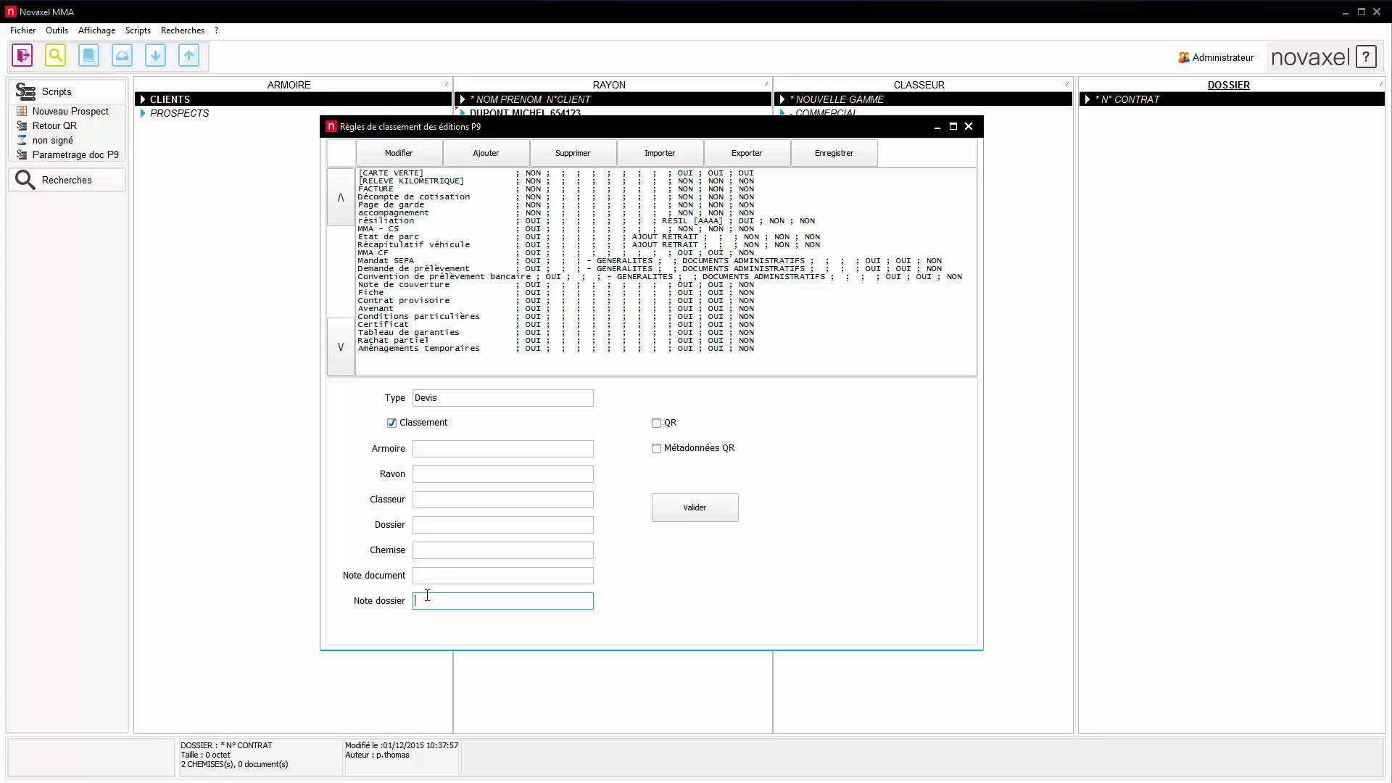
pyautogui.click(428, 578)
pyautogui.click(426, 603)
pyautogui.click(428, 578)
pyautogui.click(430, 600)
pyautogui.click(428, 576)
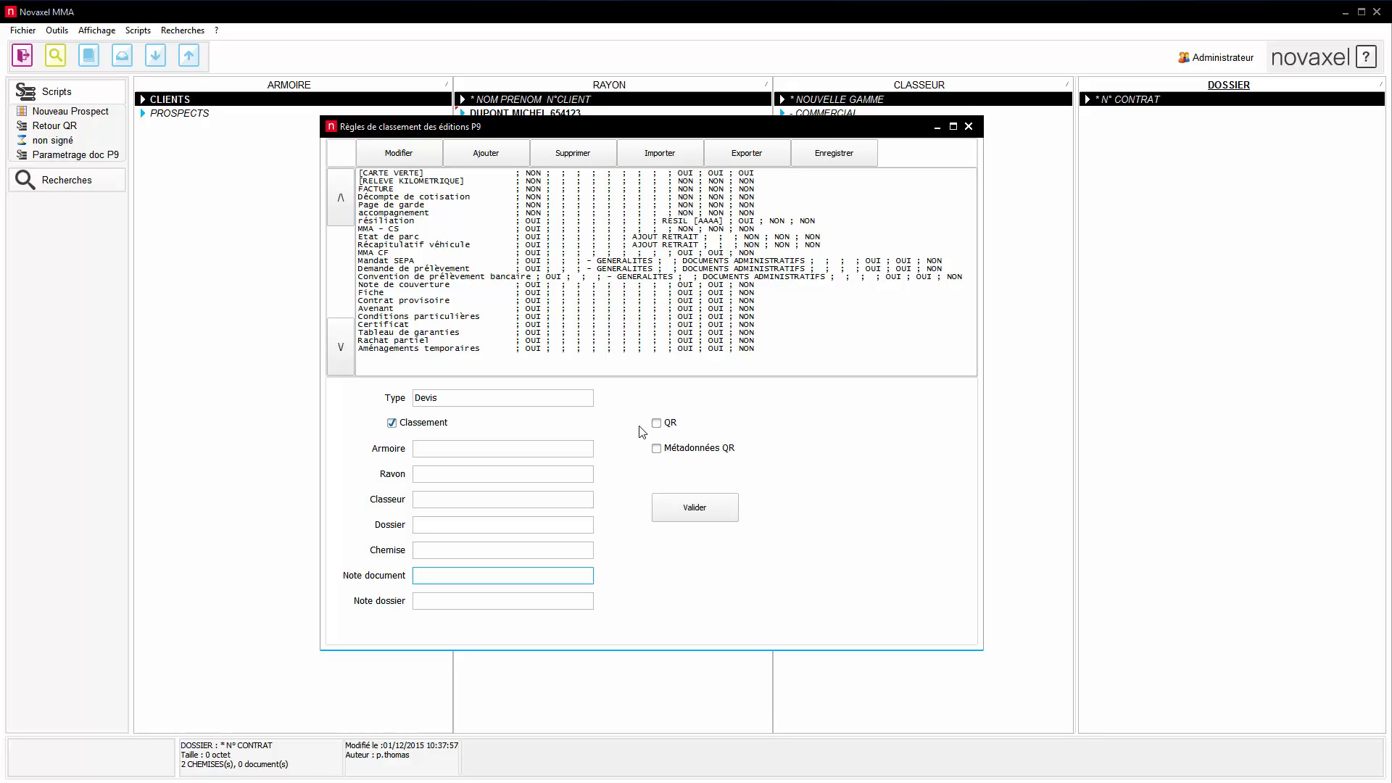
# - Enable QR for the Devis rule, validate it, and save the P9 classification rules
pyautogui.click(657, 425)
pyautogui.click(693, 506)
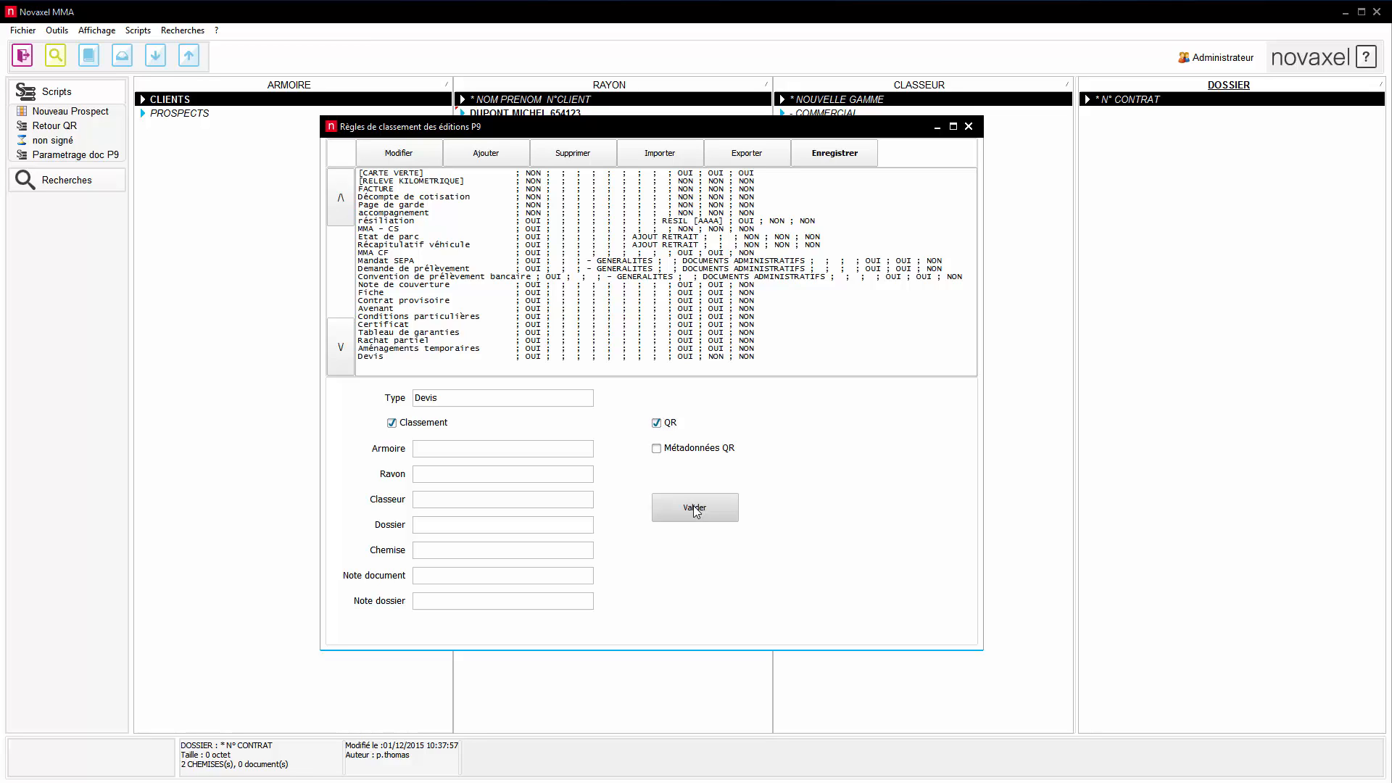
pyautogui.click(379, 356)
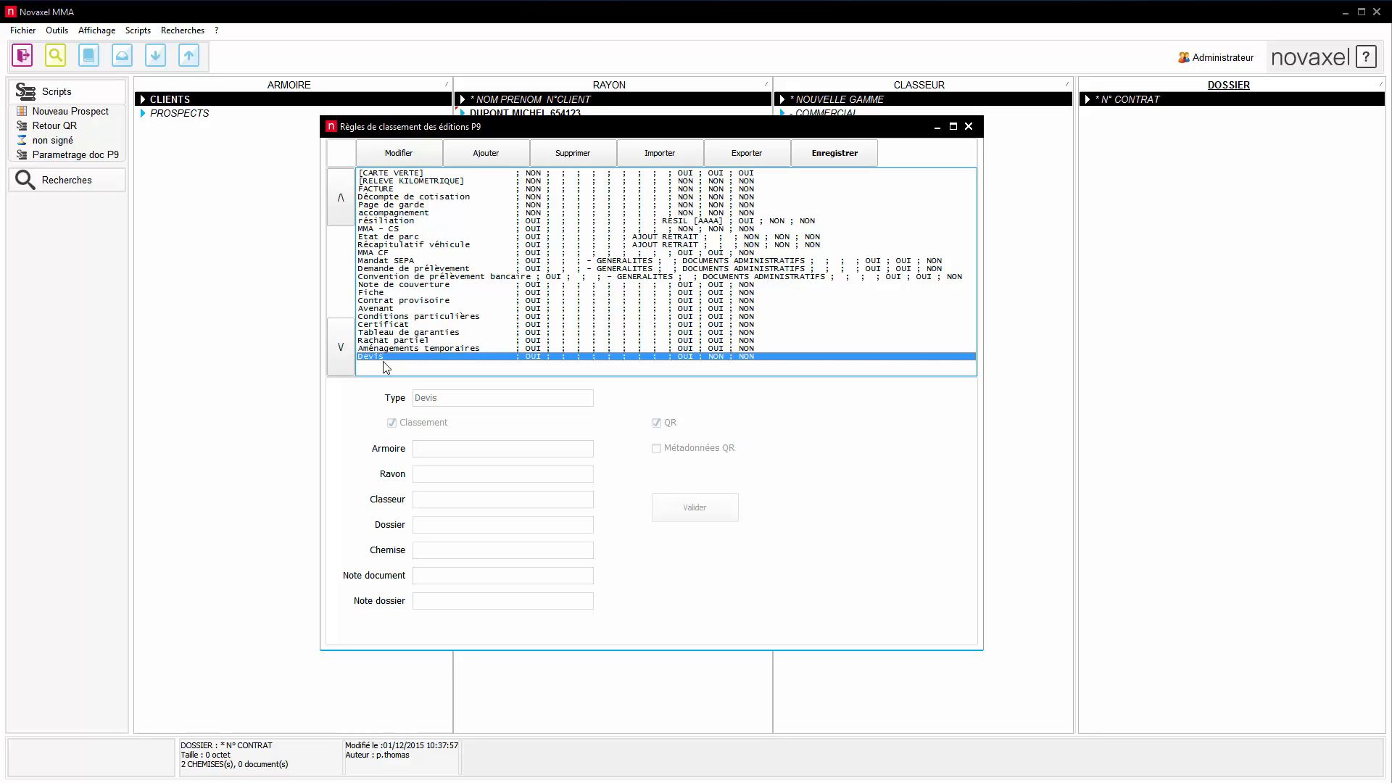
pyautogui.click(836, 158)
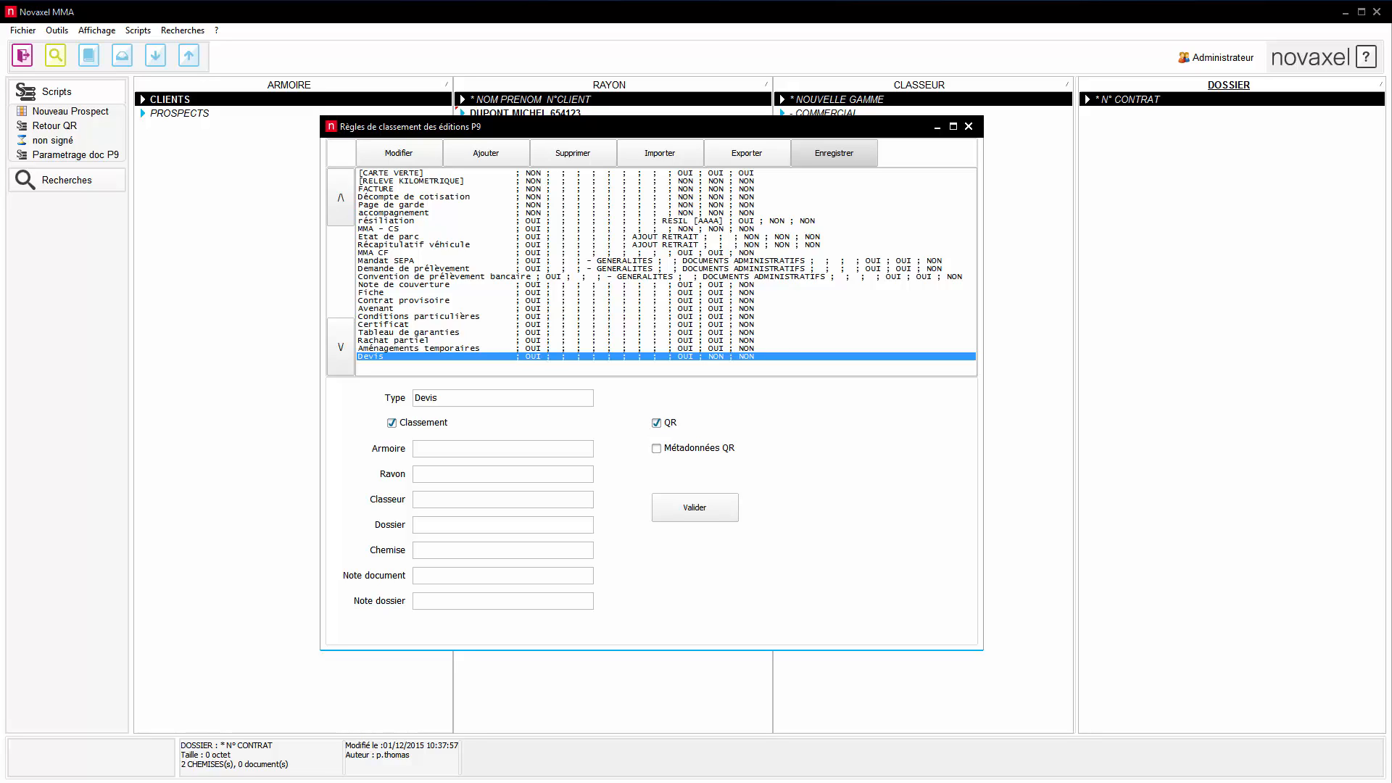
pyautogui.click(968, 127)
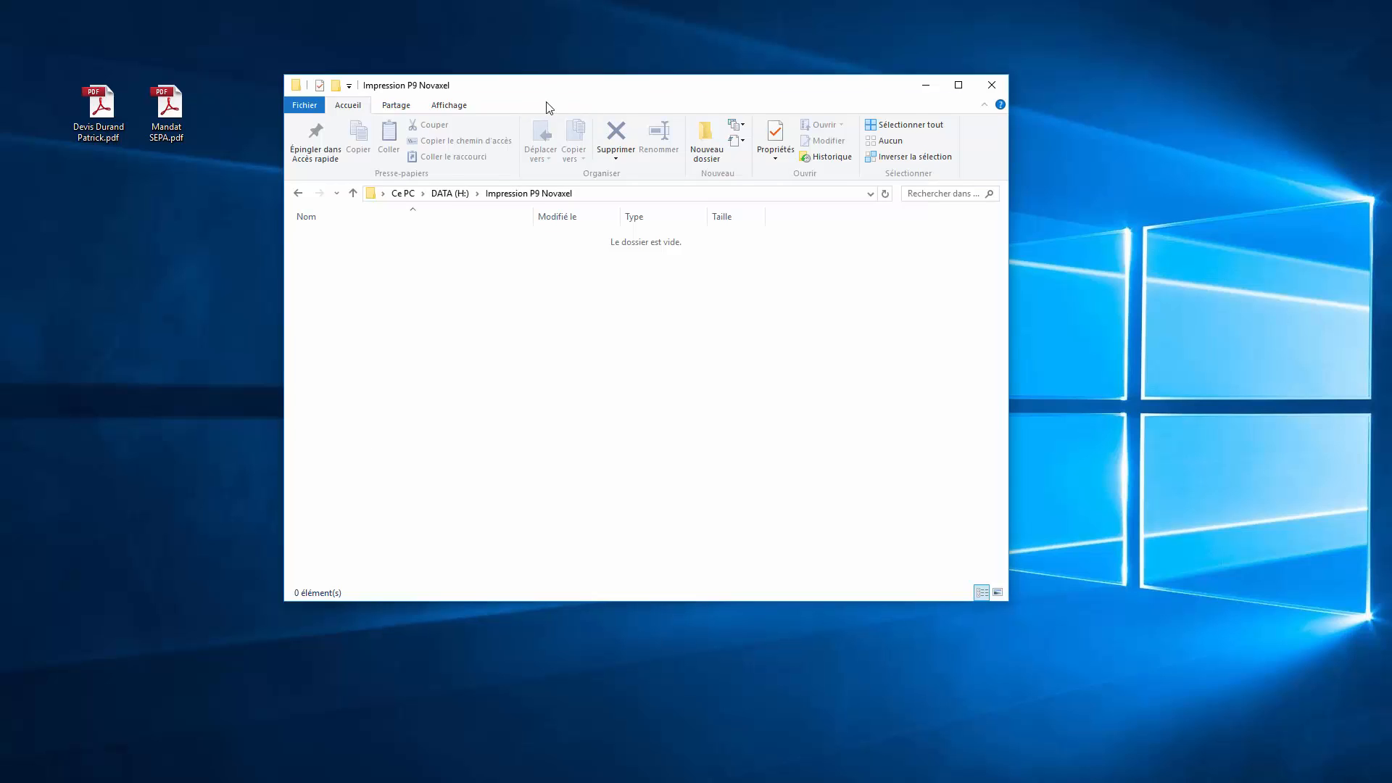
# - Copy the Devis PDF from the desktop into the Impression P9 Novaxel folder on DATA (H:) in File Explorer
pyautogui.moveTo(543, 96); pyautogui.dragTo(549, 126)
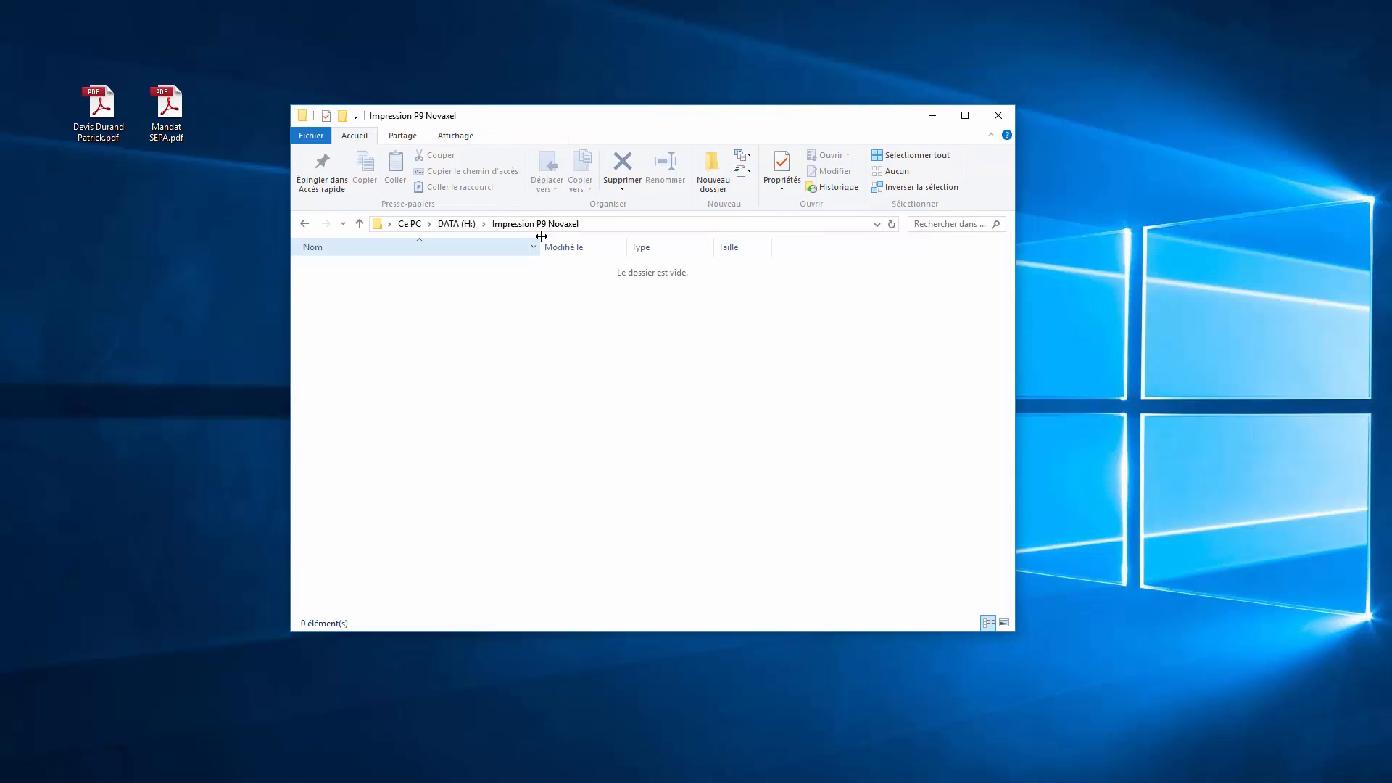
pyautogui.click(100, 116)
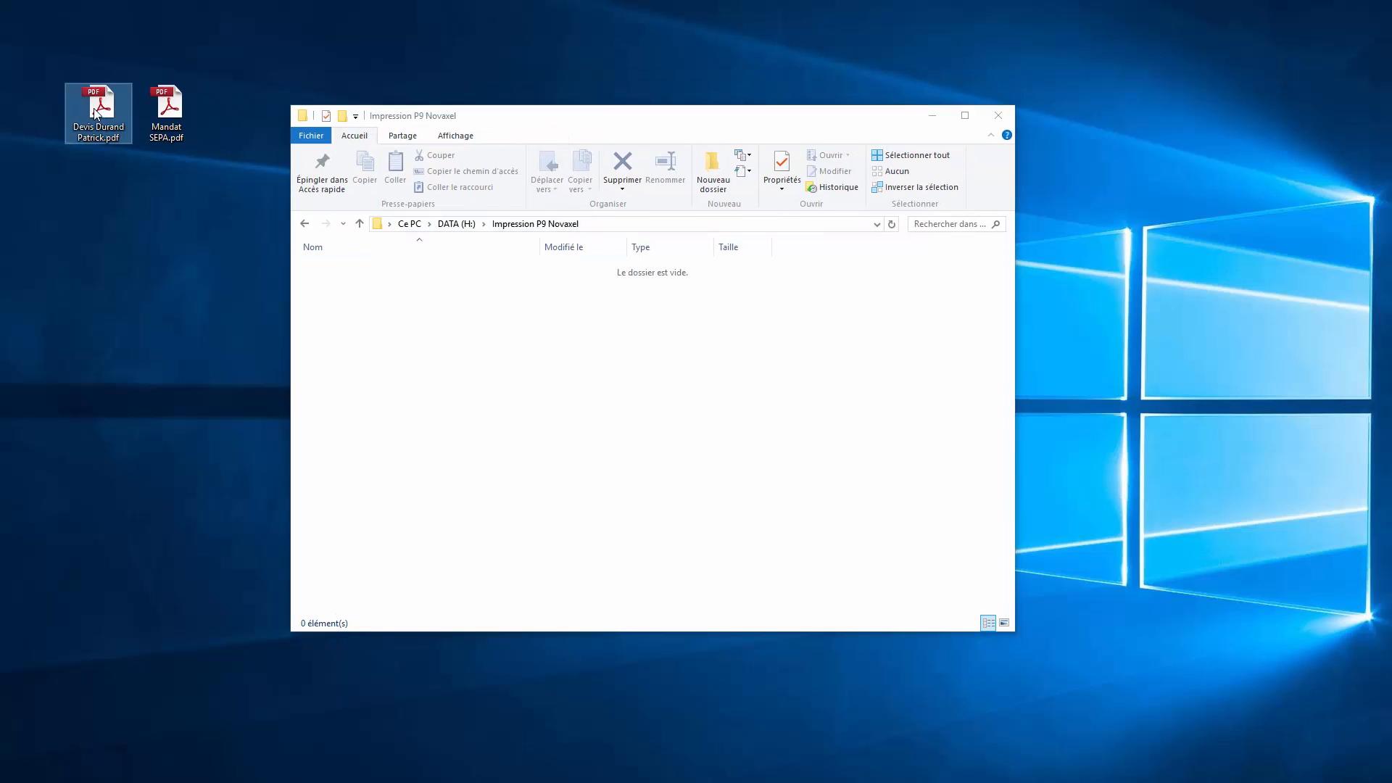
pyautogui.moveTo(95, 108); pyautogui.dragTo(435, 364)
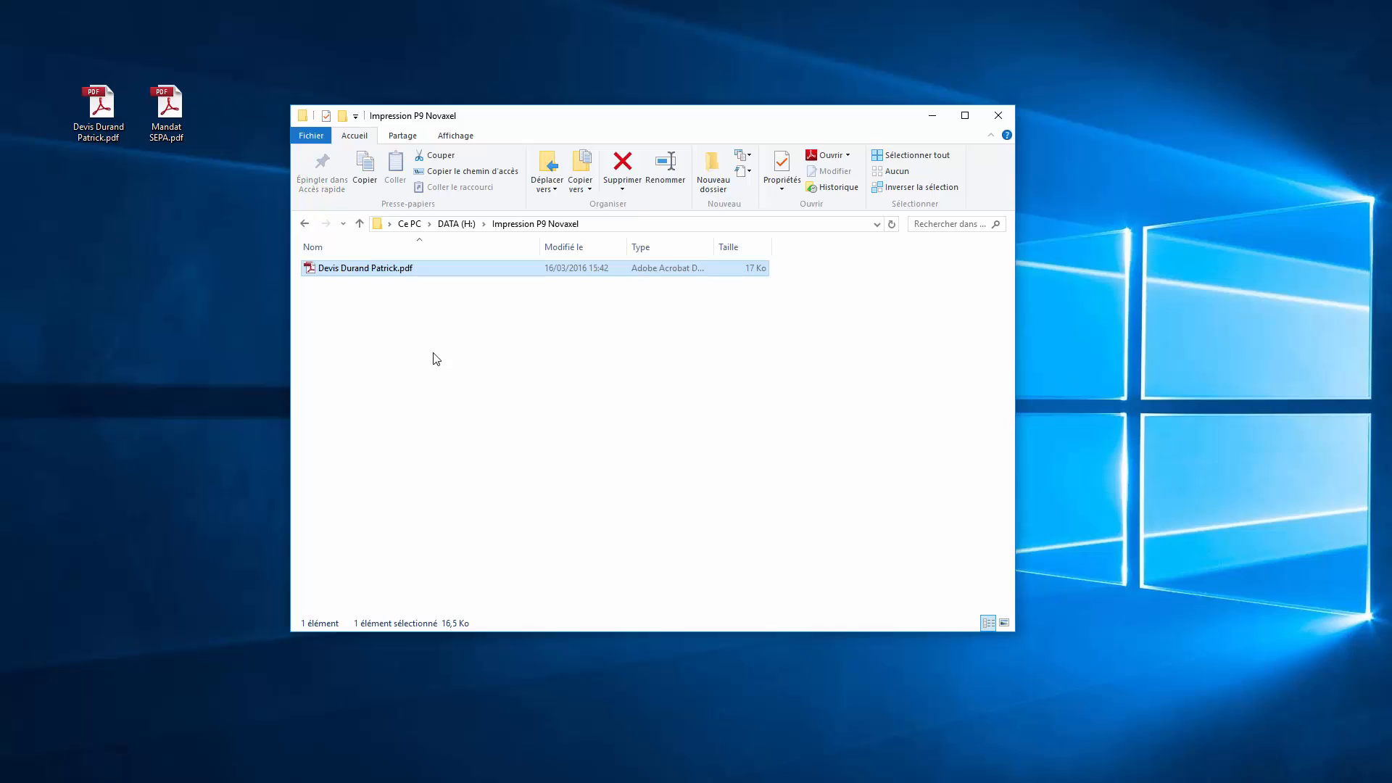
pyautogui.click(448, 341)
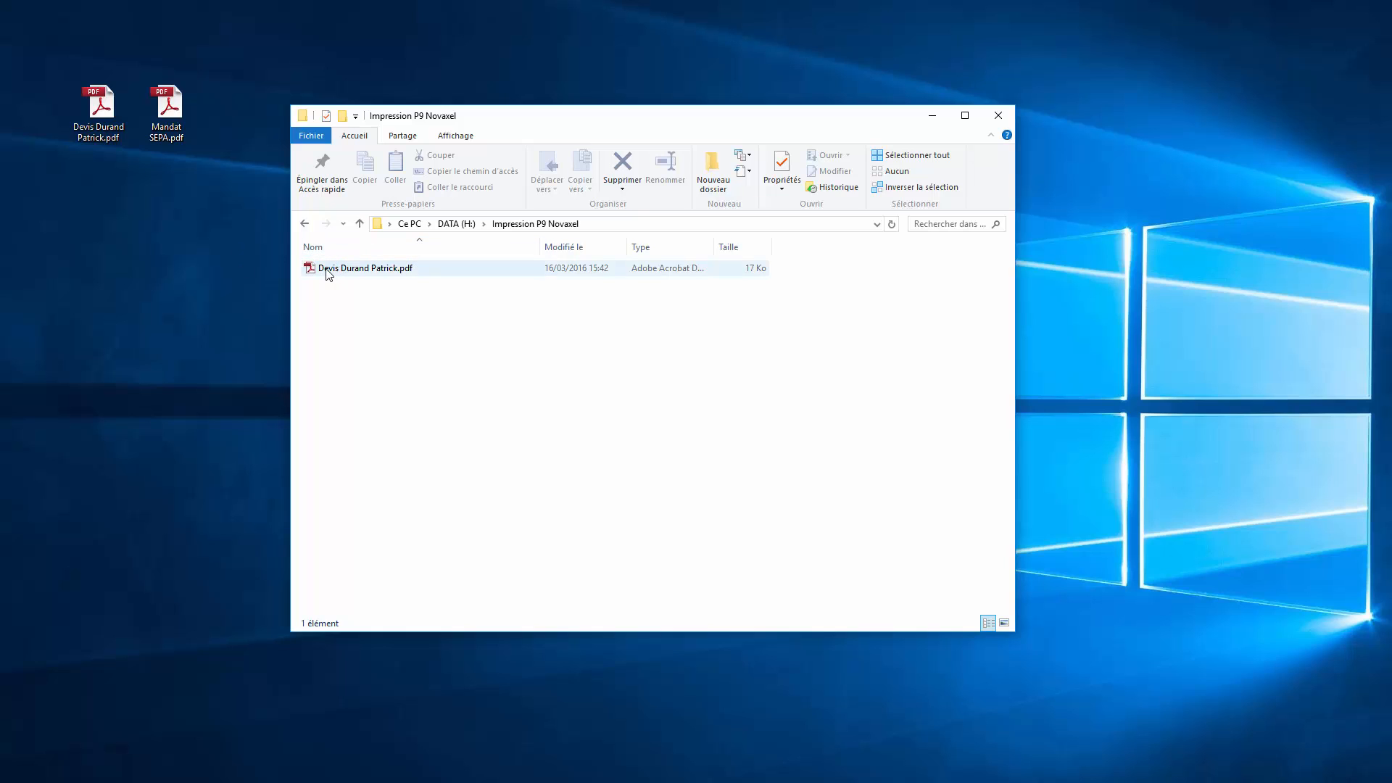
pyautogui.click(923, 115)
# - Switch to Novaxel and select the COMMERCIAL classeur of the existing prospect in the PROSPECTS armoire
pyautogui.hotkey('alt', 'Tab')
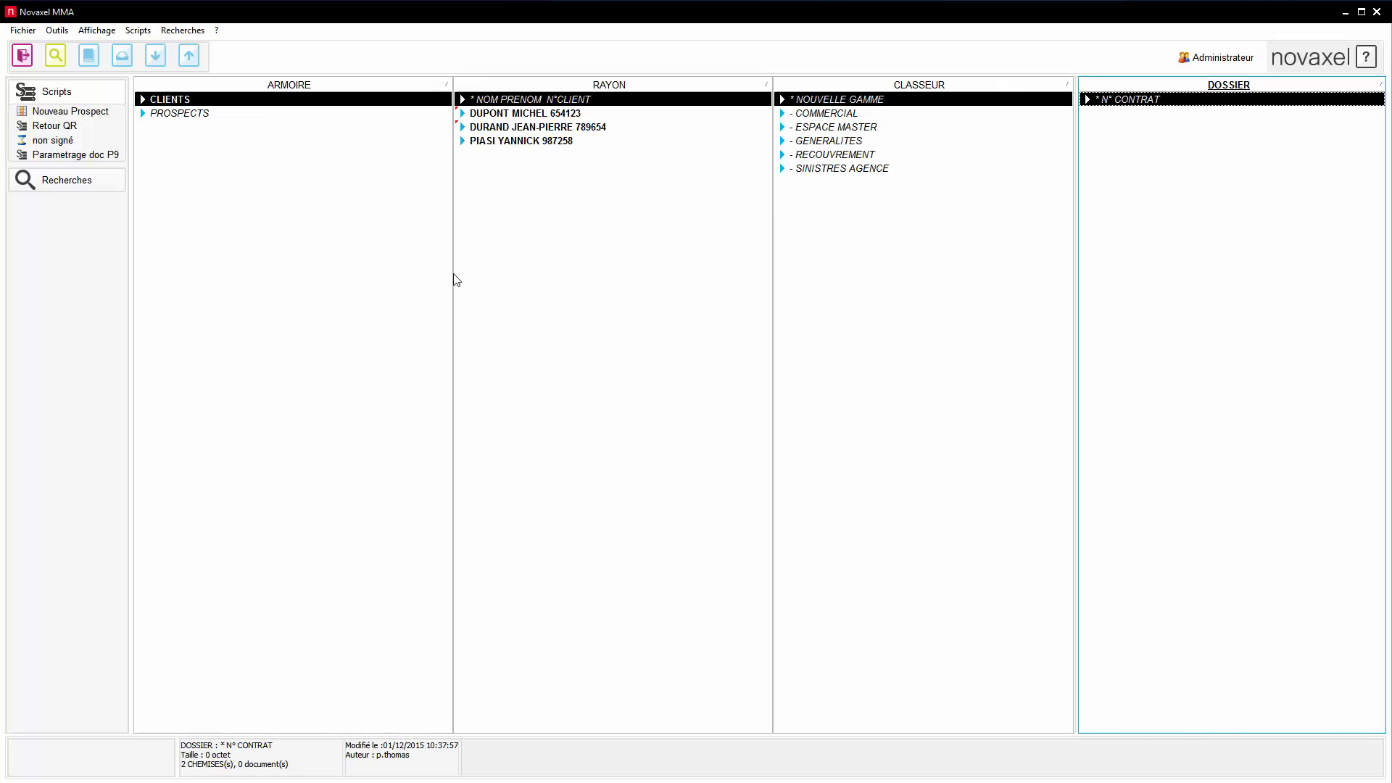
pyautogui.click(499, 128)
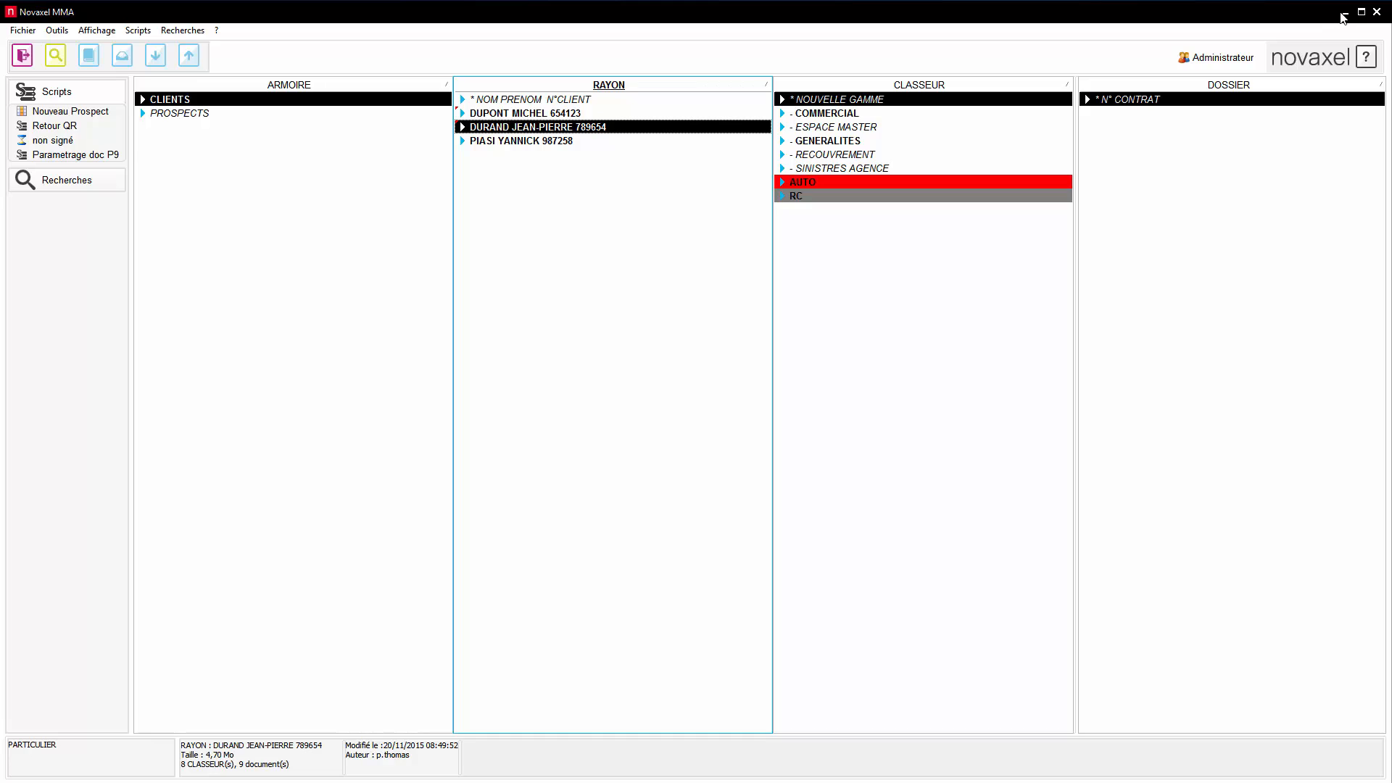
pyautogui.click(1343, 13)
pyautogui.click(204, 116)
pyautogui.click(519, 116)
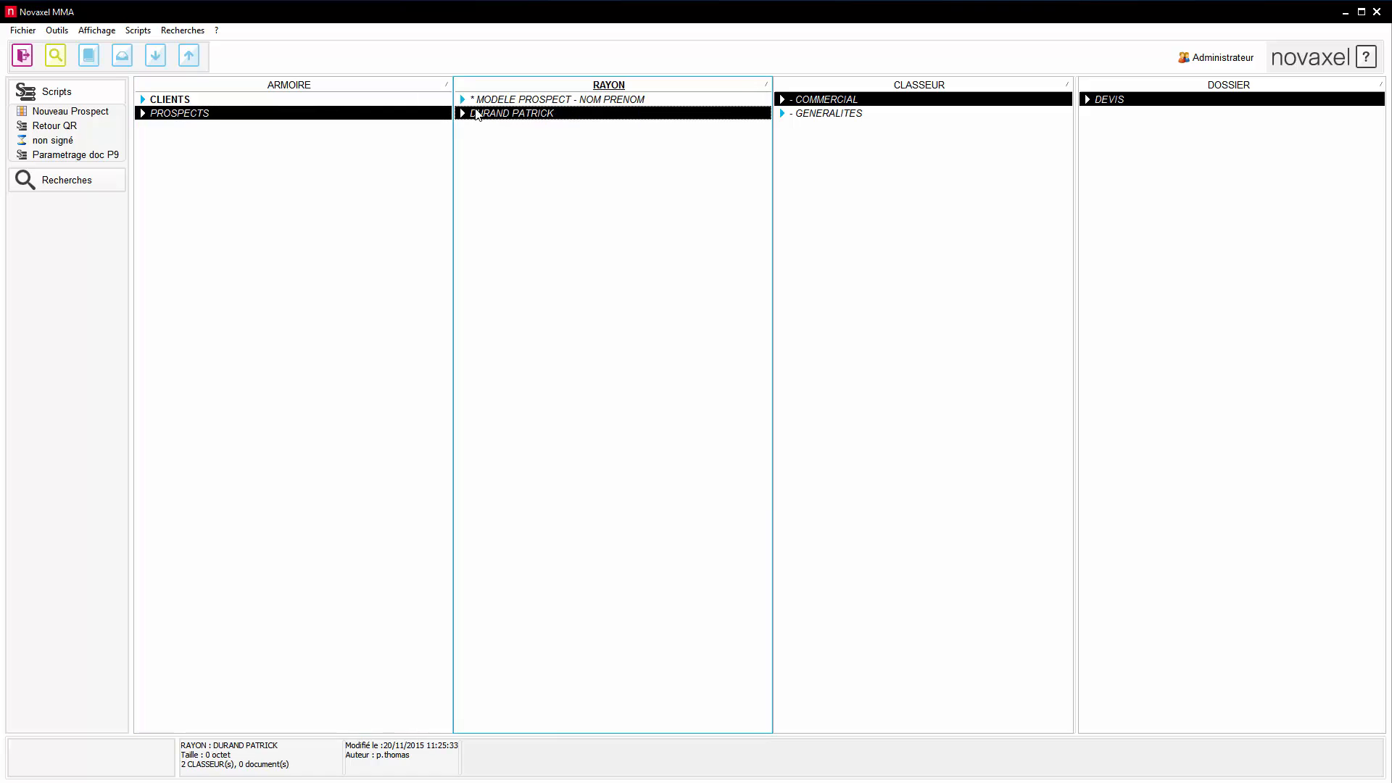
pyautogui.click(854, 102)
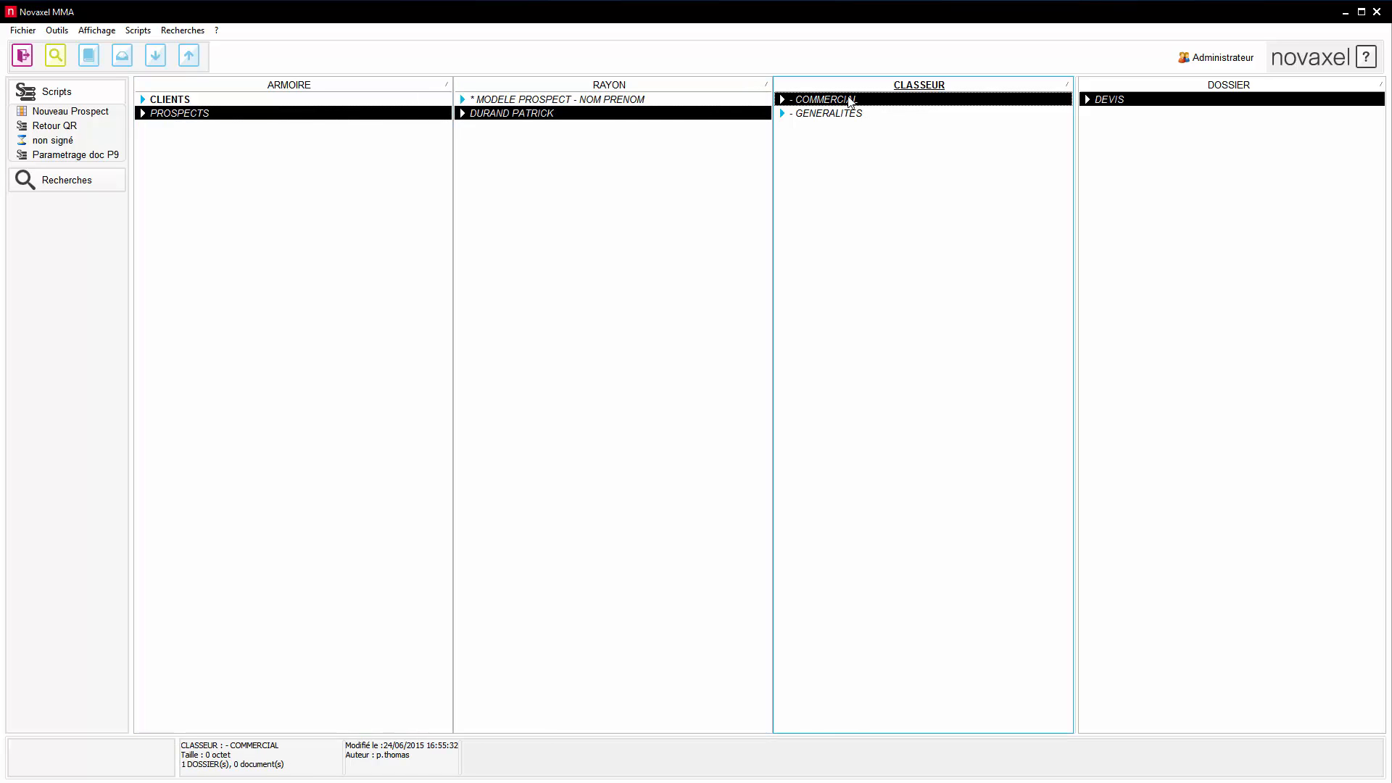
# - Open the prospect's DEVIS dossier and integrate the P9 documents into it, confirming that it is the right client
pyautogui.doubleClick(1109, 101)
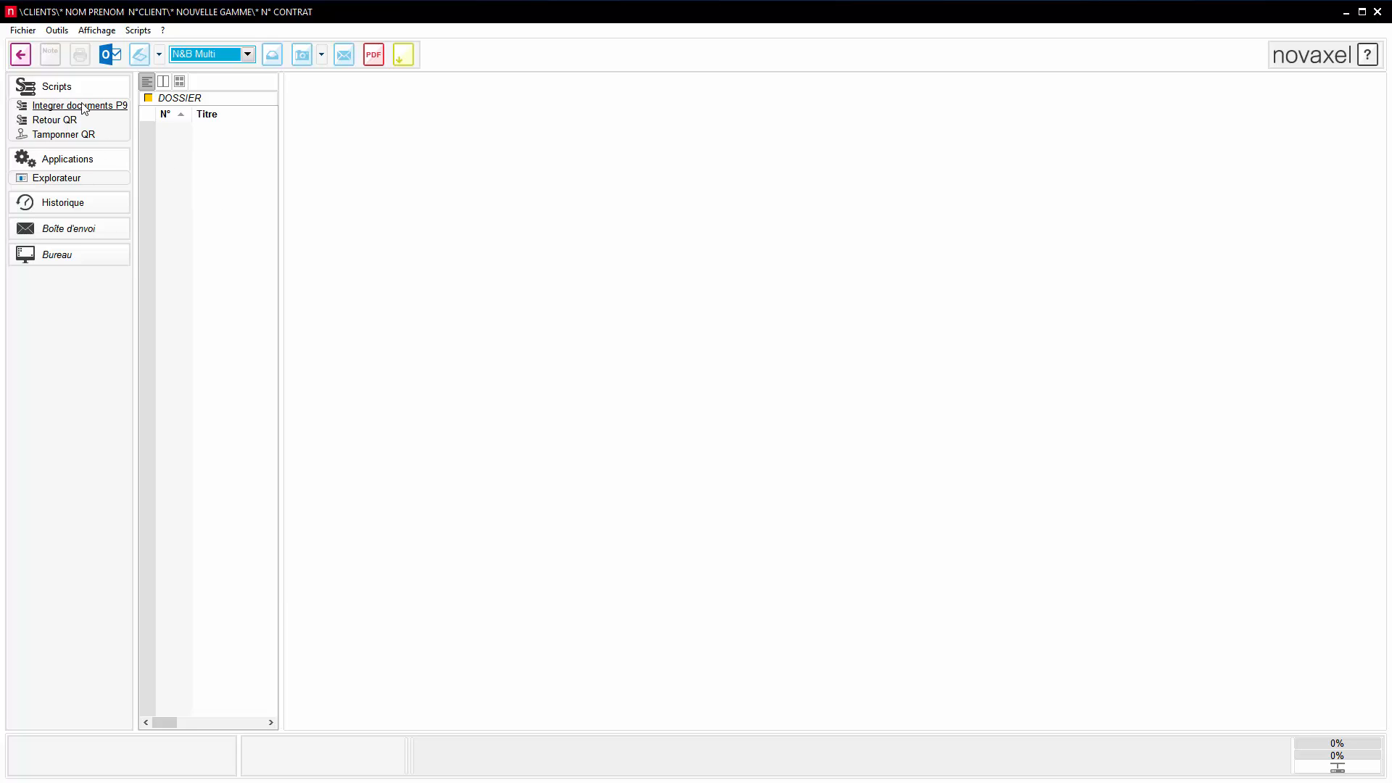
pyautogui.click(82, 106)
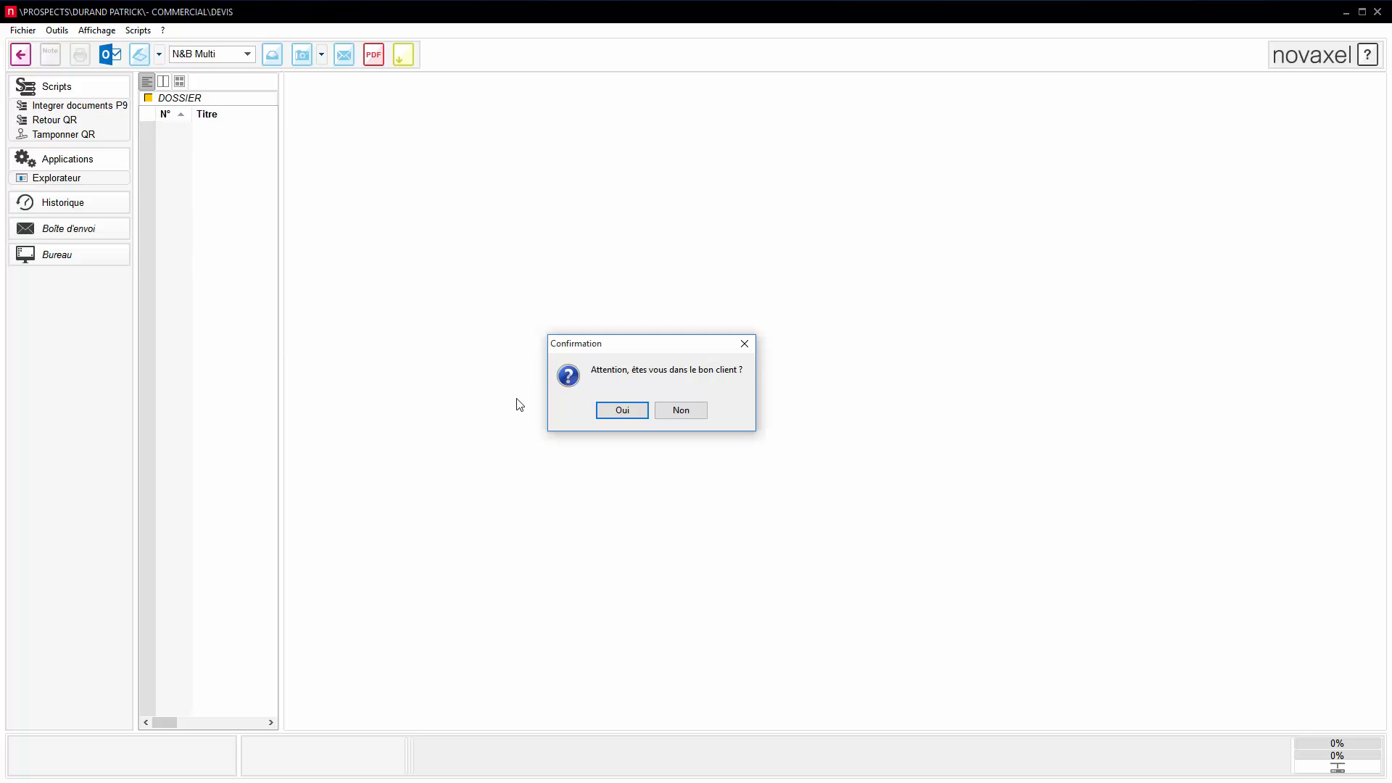
pyautogui.click(623, 411)
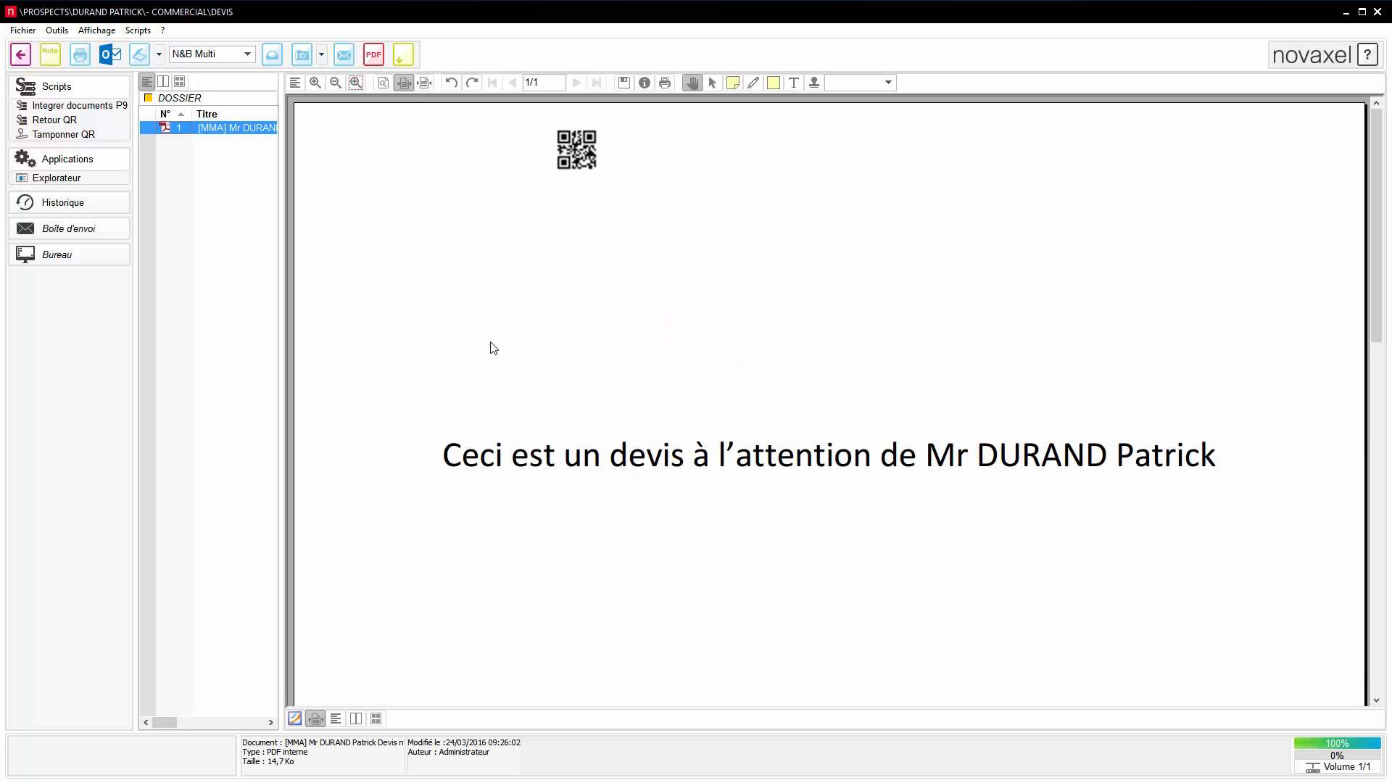
# - Examine the integrated Devis PDF and its QR code, and close the prospect's DEVIS dossier
pyautogui.moveTo(738, 549); pyautogui.dragTo(746, 512)
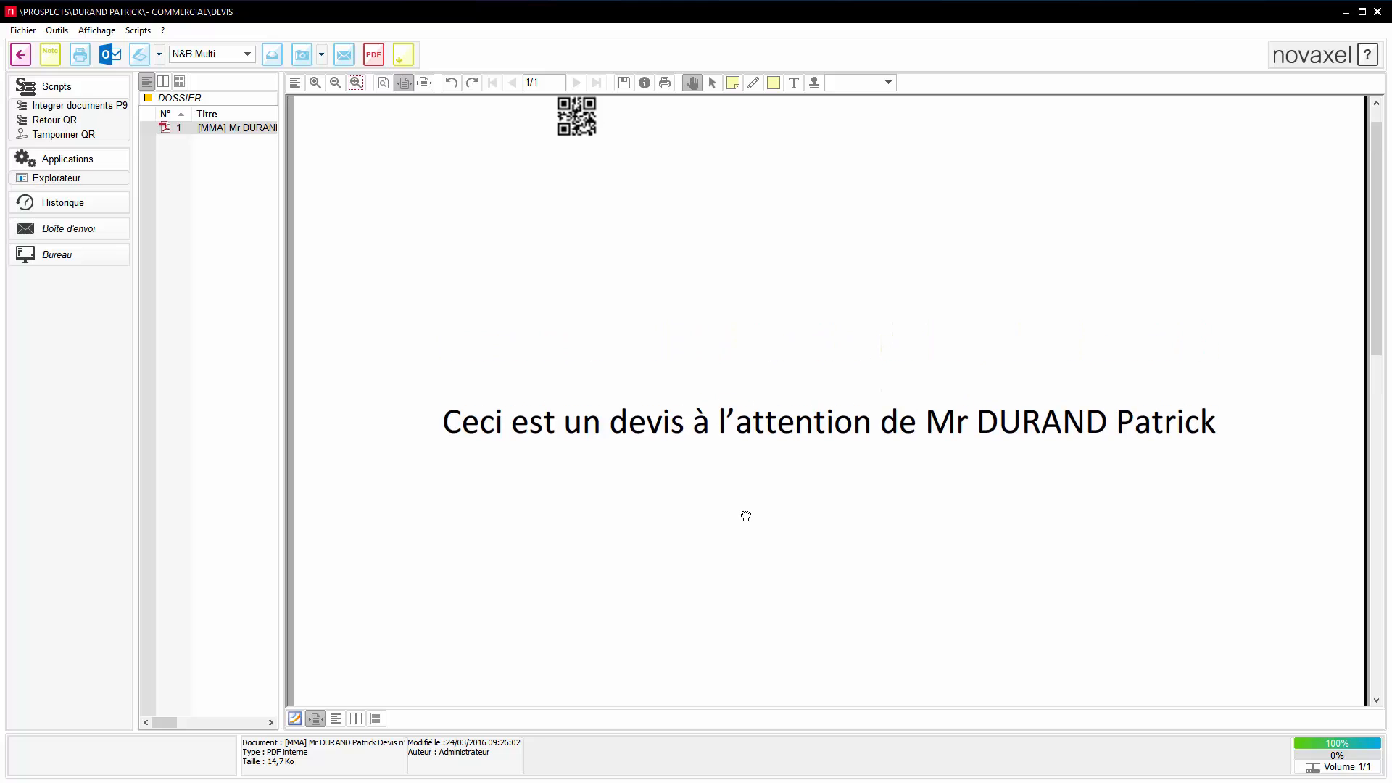
pyautogui.click(208, 131)
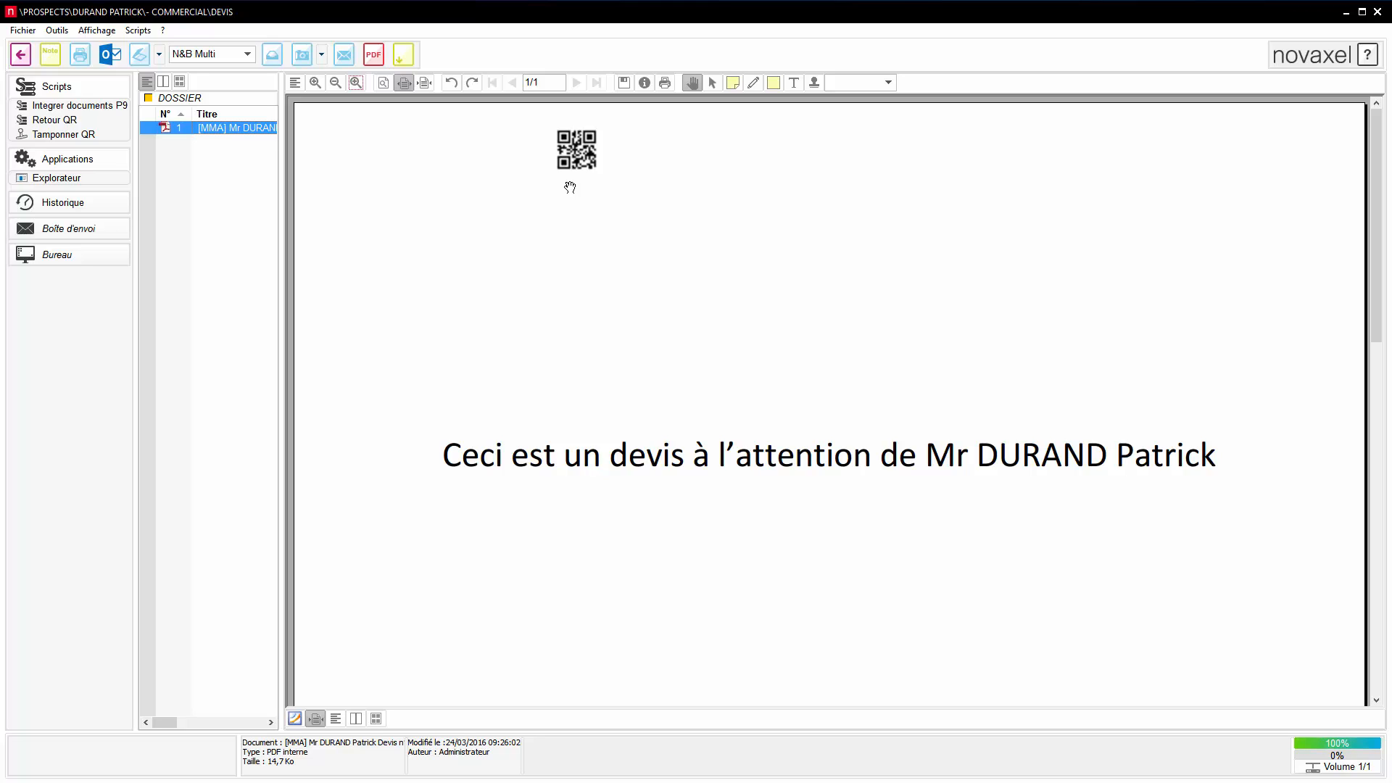
pyautogui.click(1376, 13)
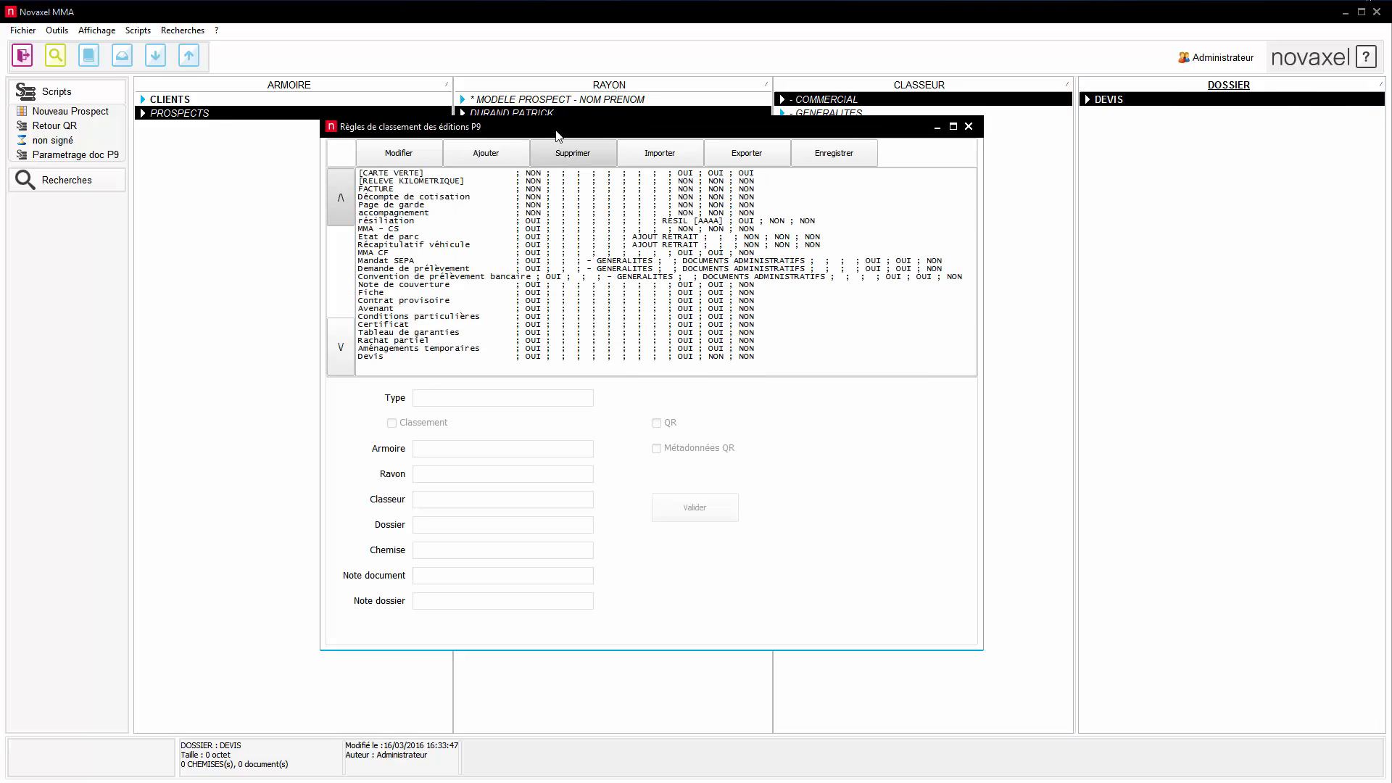
# - Modify the Mandat SEPA classification rule by clearing its Classeur and Dossier values, and validate it
pyautogui.moveTo(593, 129); pyautogui.dragTo(671, 116)
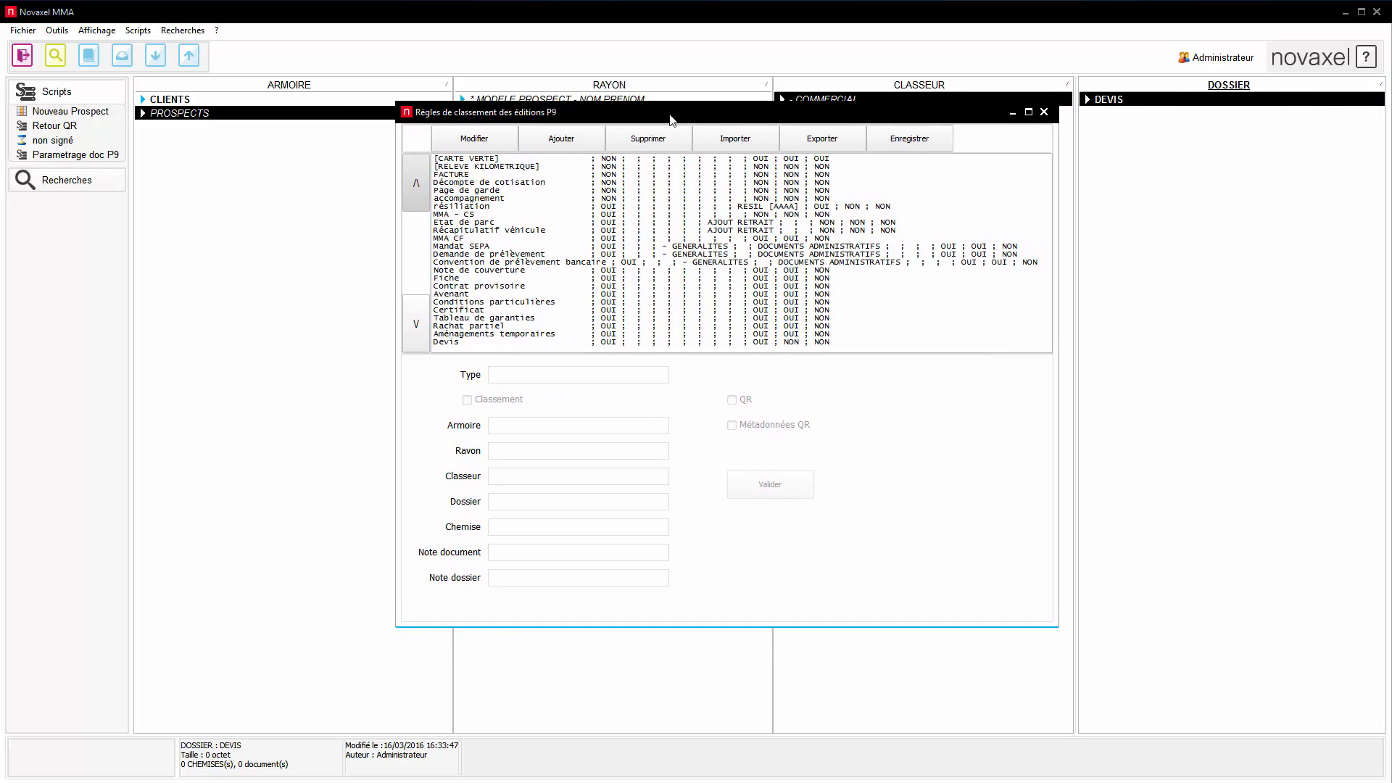
pyautogui.click(460, 249)
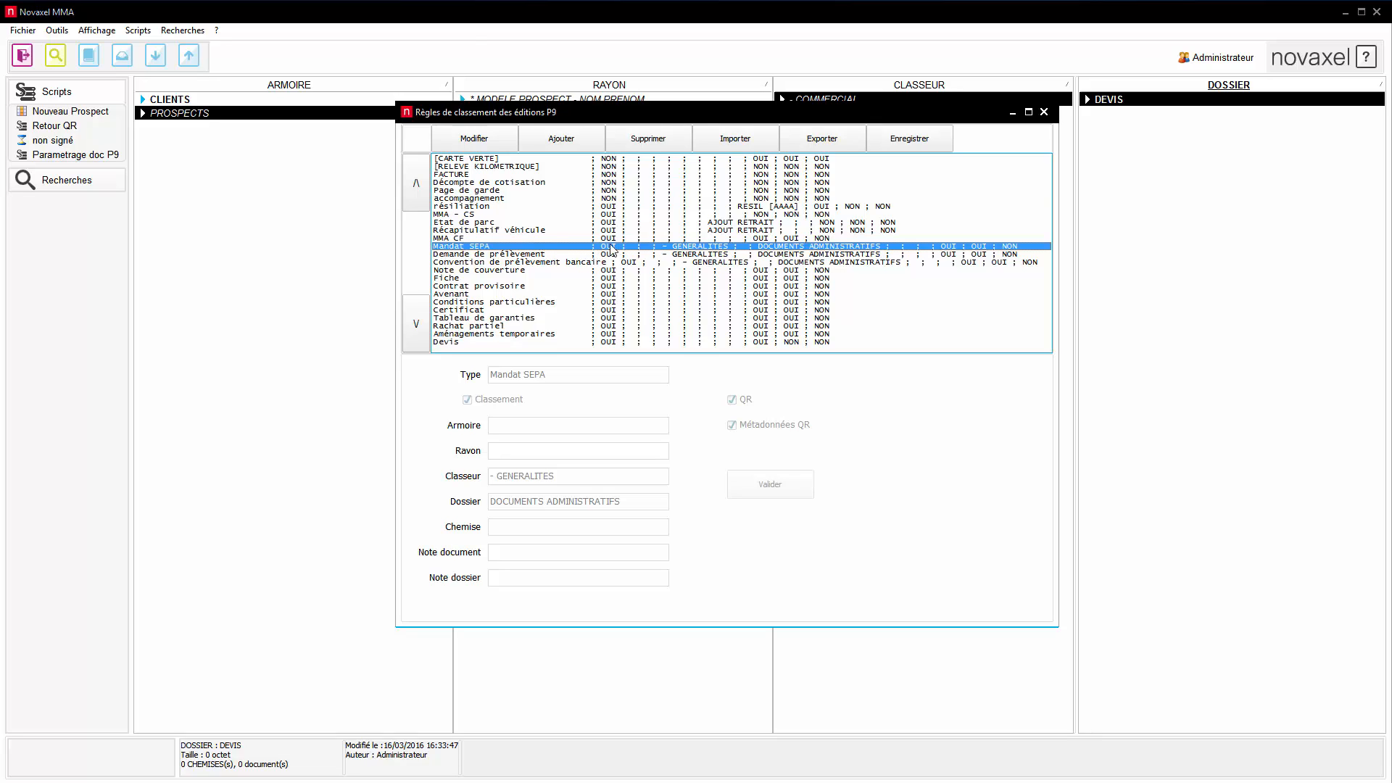
pyautogui.click(499, 141)
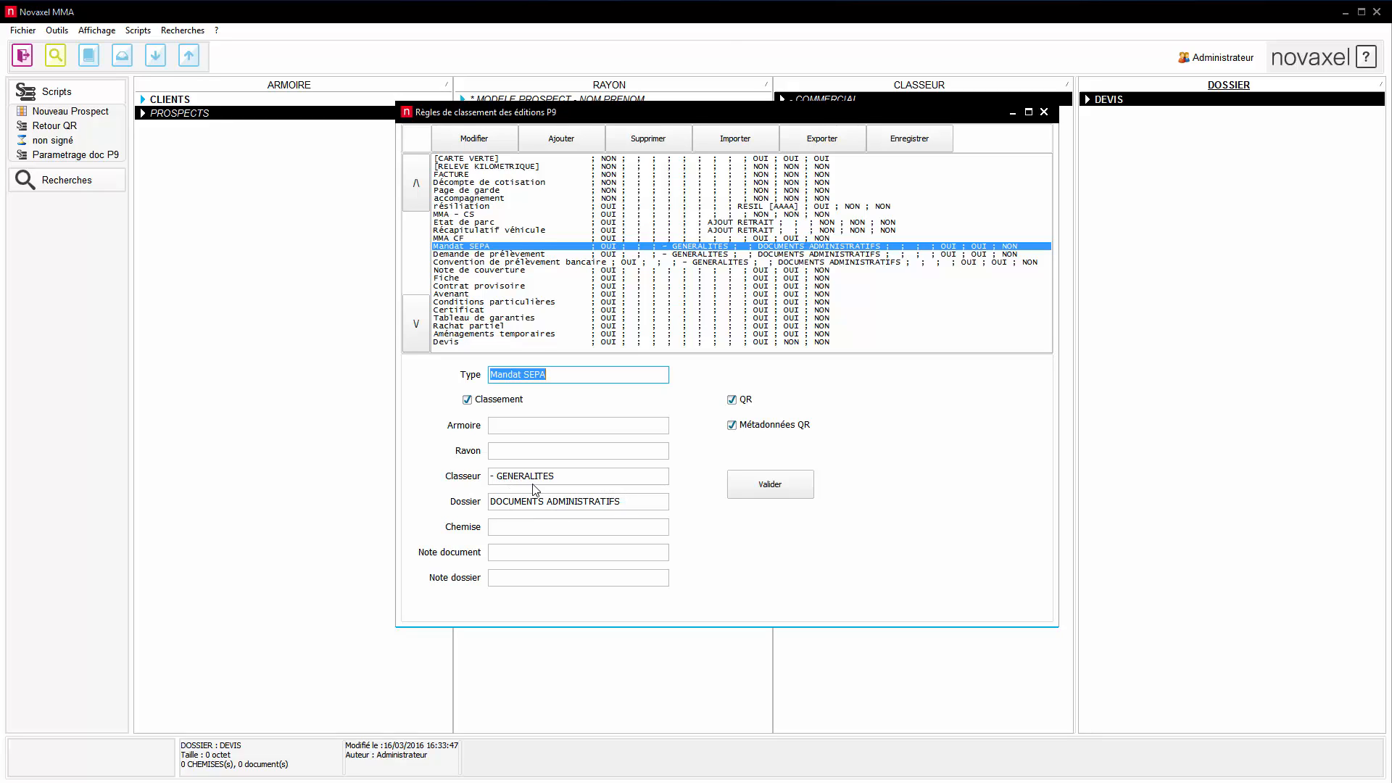
pyautogui.click(553, 377)
pyautogui.click(635, 505)
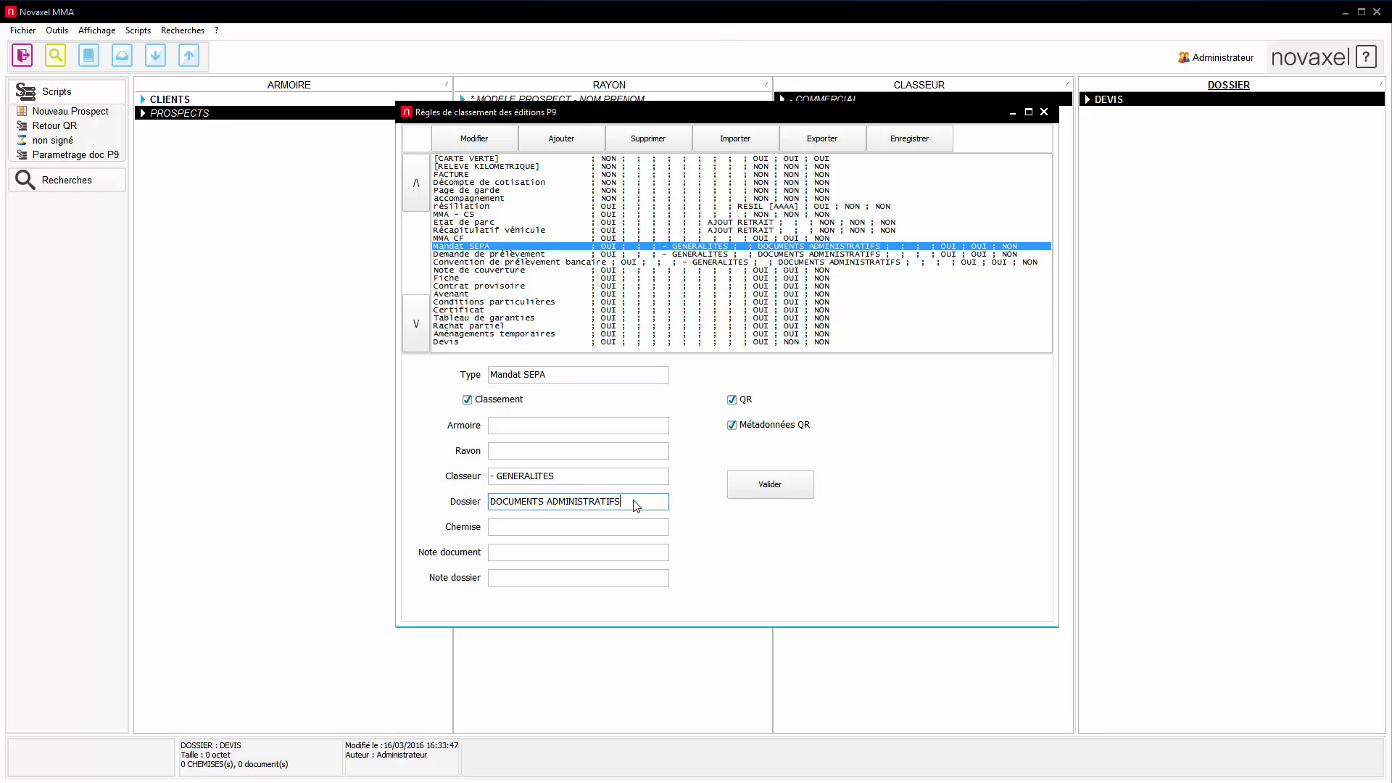
pyautogui.click(584, 480)
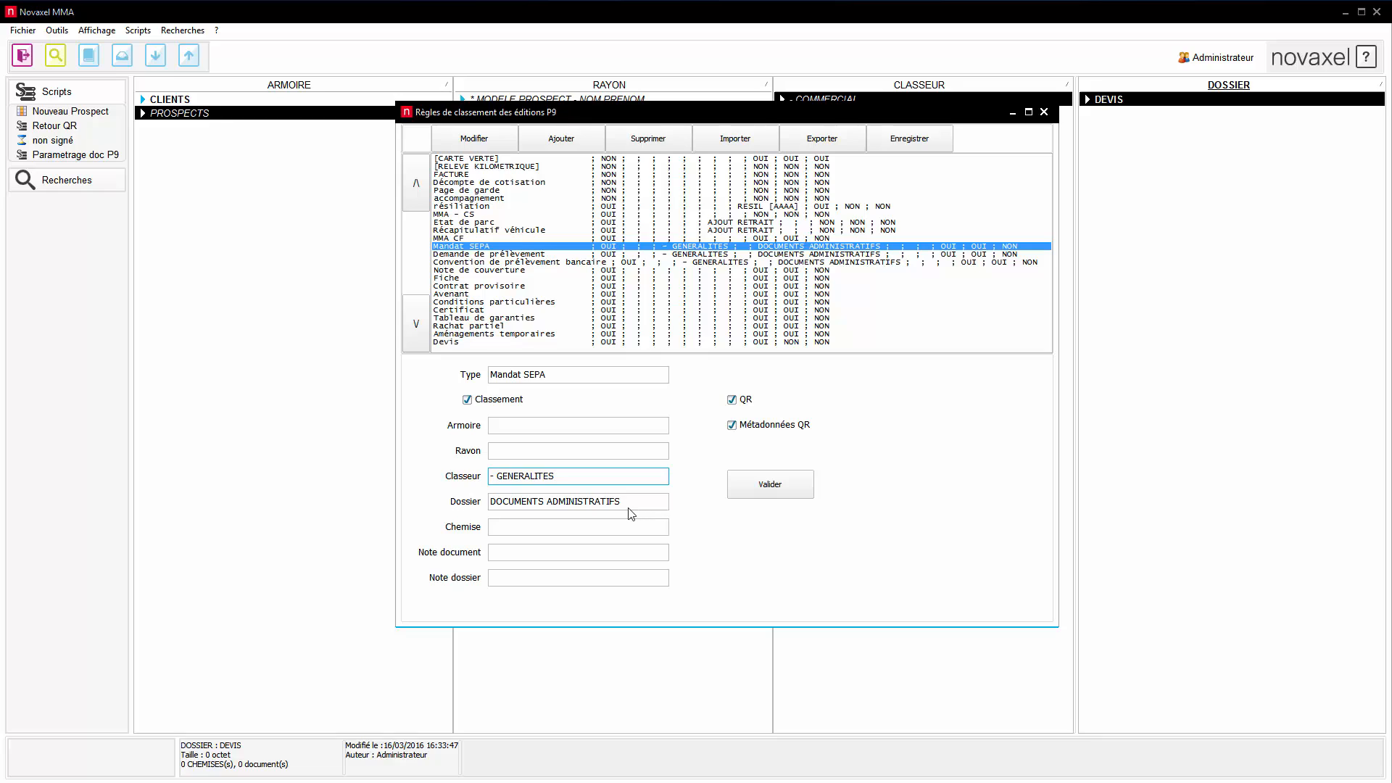
pyautogui.moveTo(631, 508); pyautogui.dragTo(446, 505)
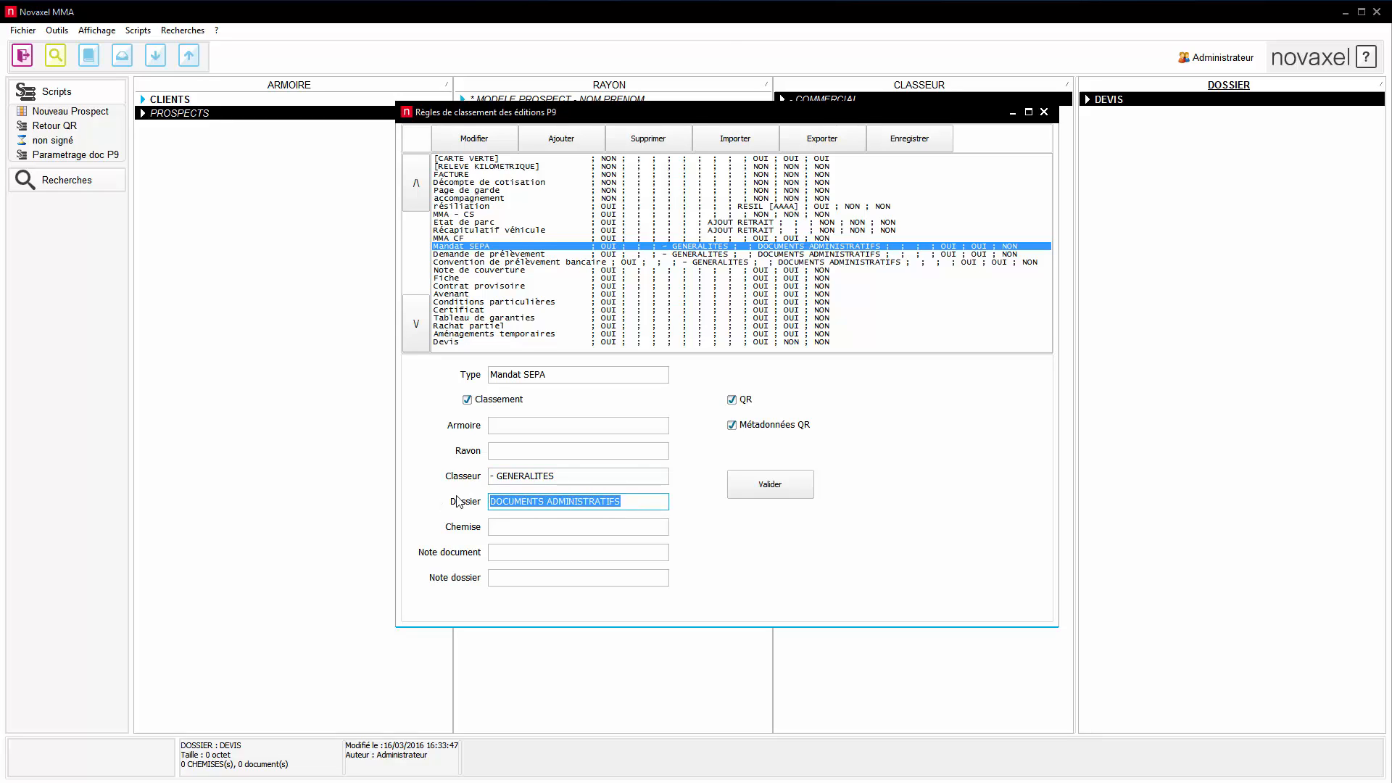
pyautogui.press('Delete')
pyautogui.moveTo(579, 479); pyautogui.dragTo(446, 477)
pyautogui.press('Delete')
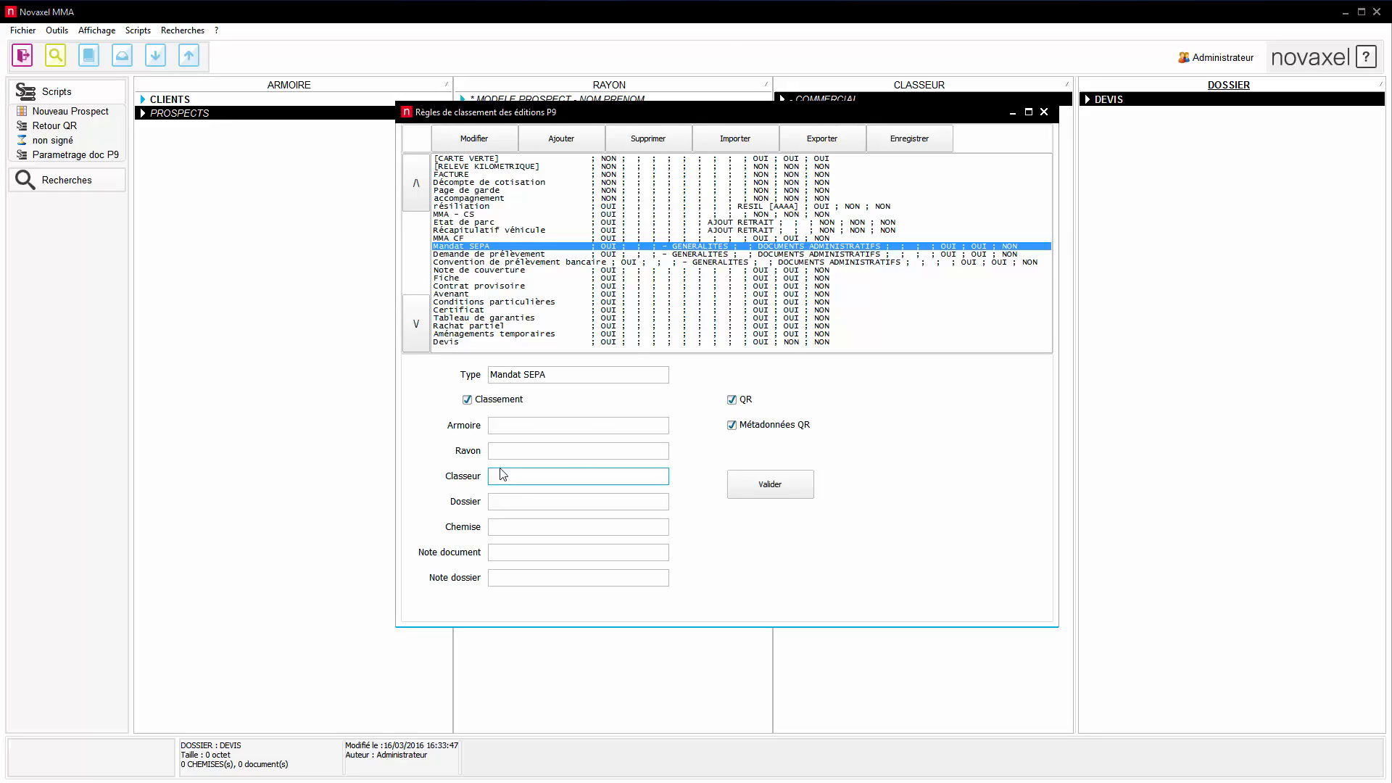
pyautogui.click(505, 506)
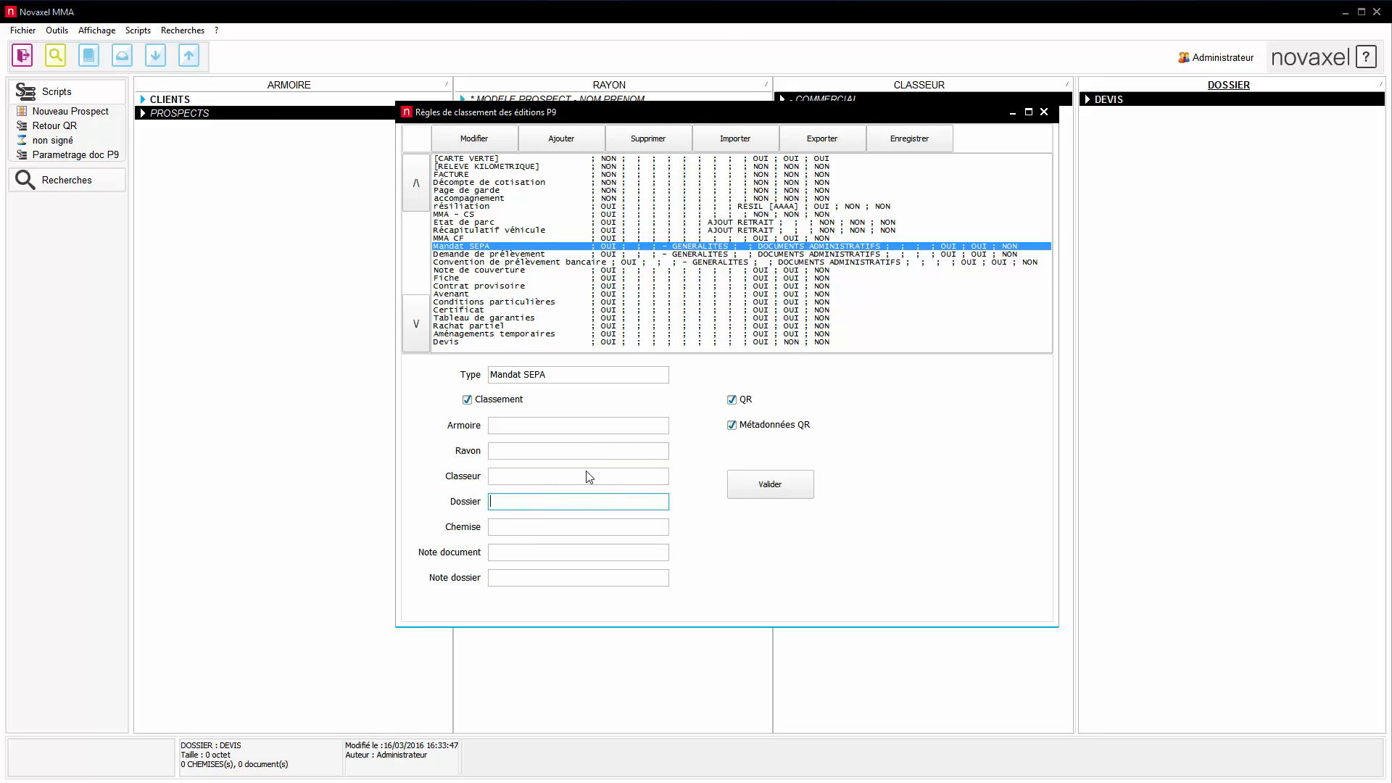
pyautogui.click(772, 483)
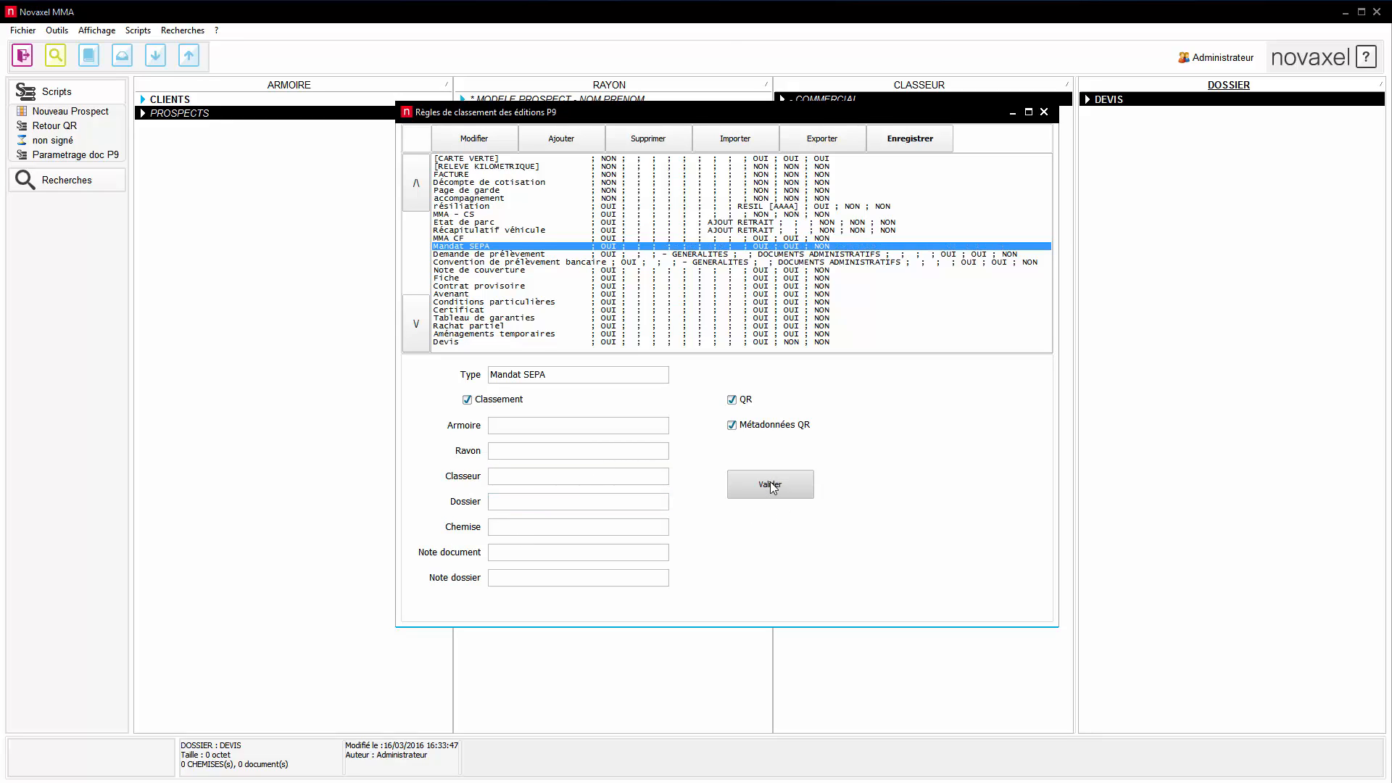
# - Close the P9 classification rules window and save the modifications
pyautogui.moveTo(752, 116); pyautogui.dragTo(695, 141)
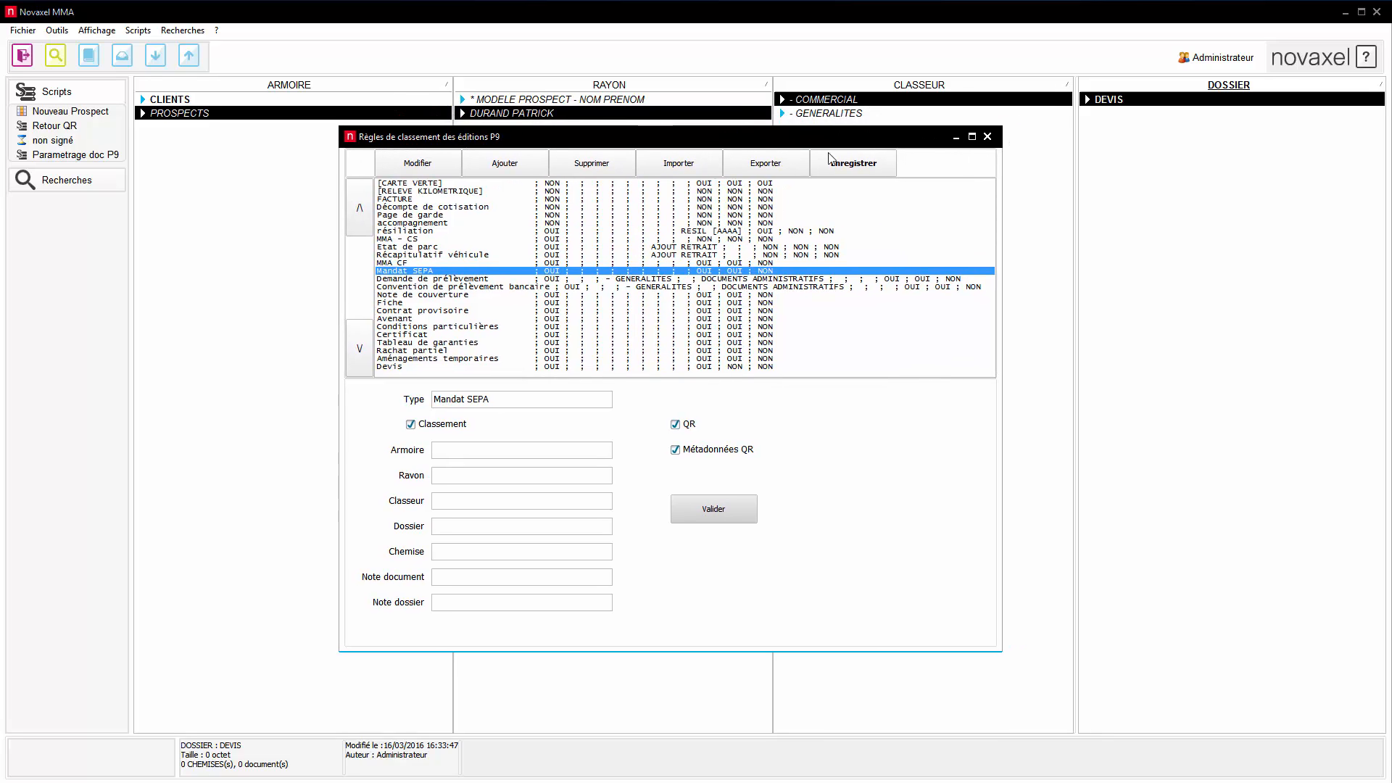
pyautogui.click(987, 137)
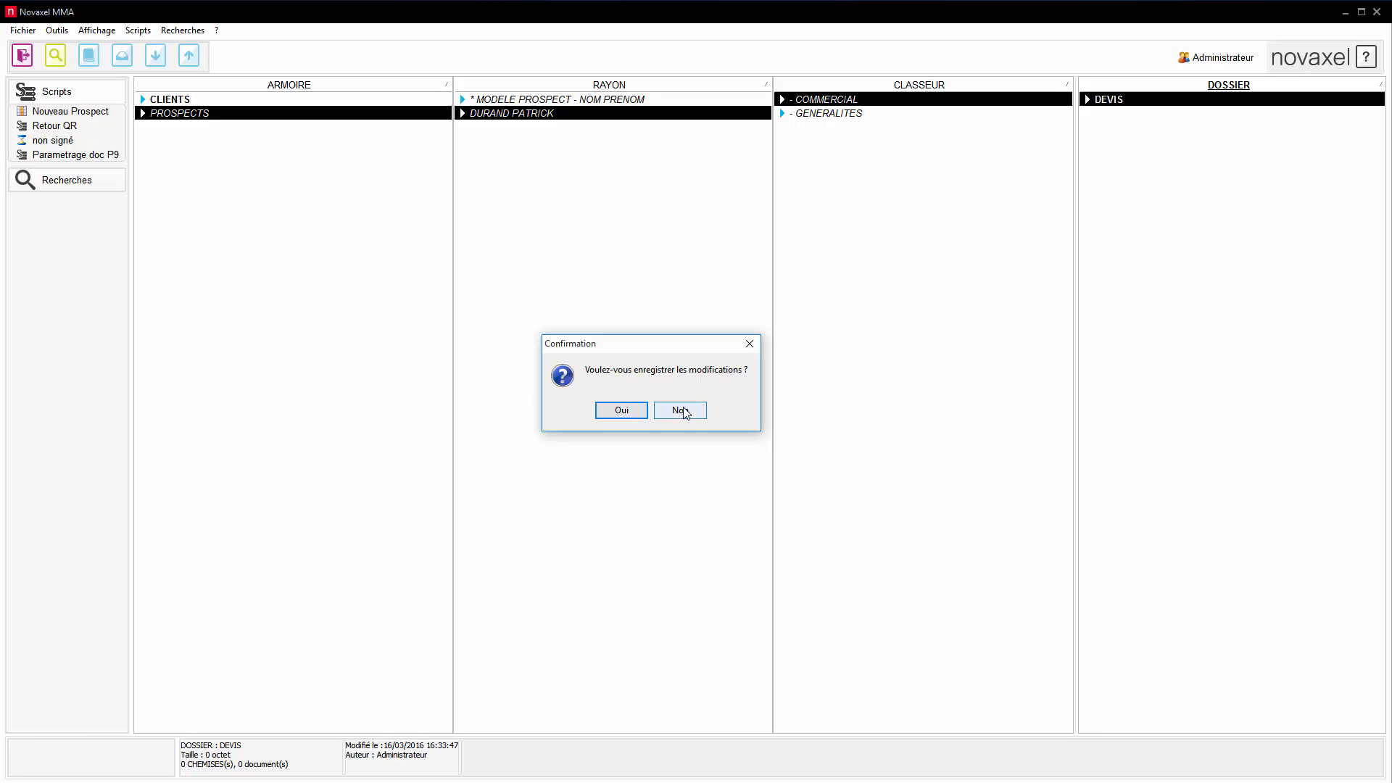
pyautogui.click(622, 410)
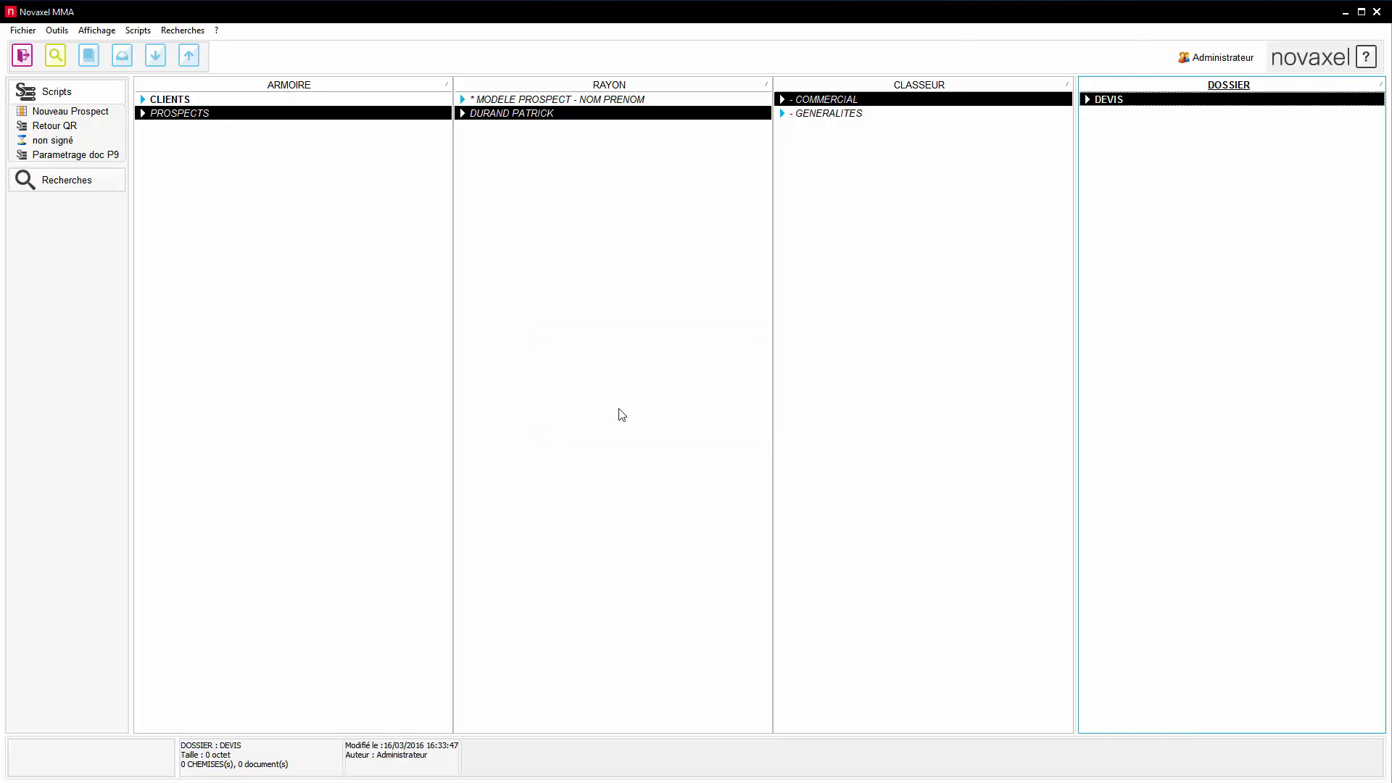
# - View the content of Mandat SEPA.pdf from the desktop in Adobe Reader, and close it
pyautogui.click(1345, 12)
pyautogui.click(175, 118)
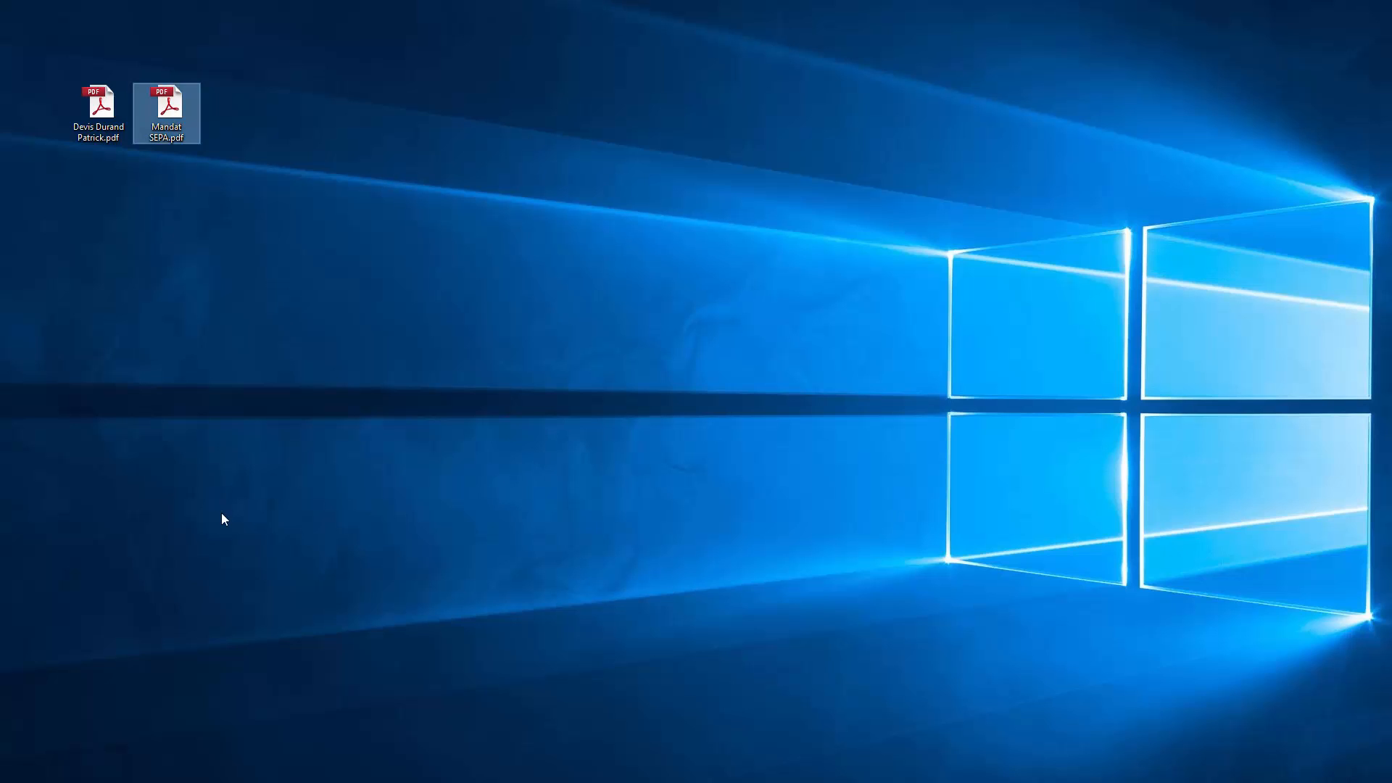
pyautogui.doubleClick(168, 108)
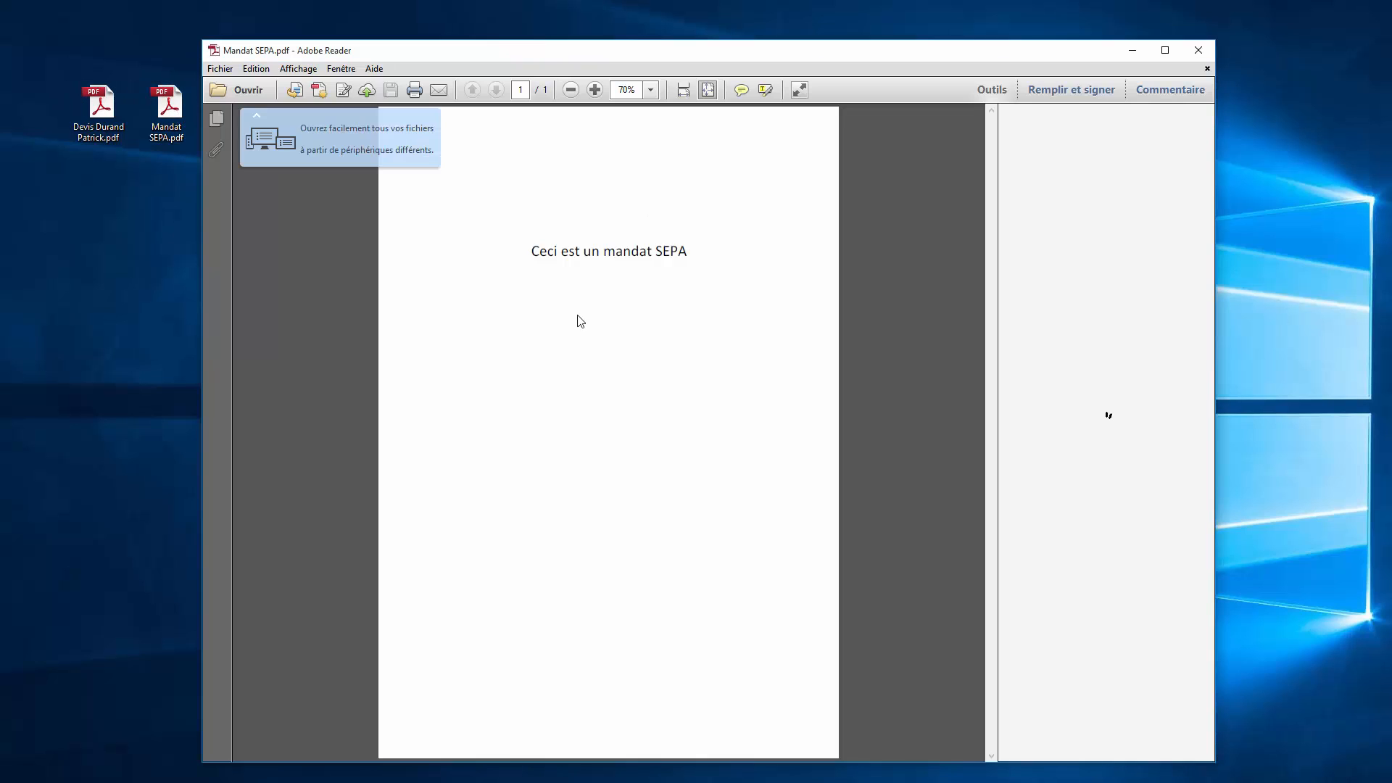
pyautogui.click(1200, 53)
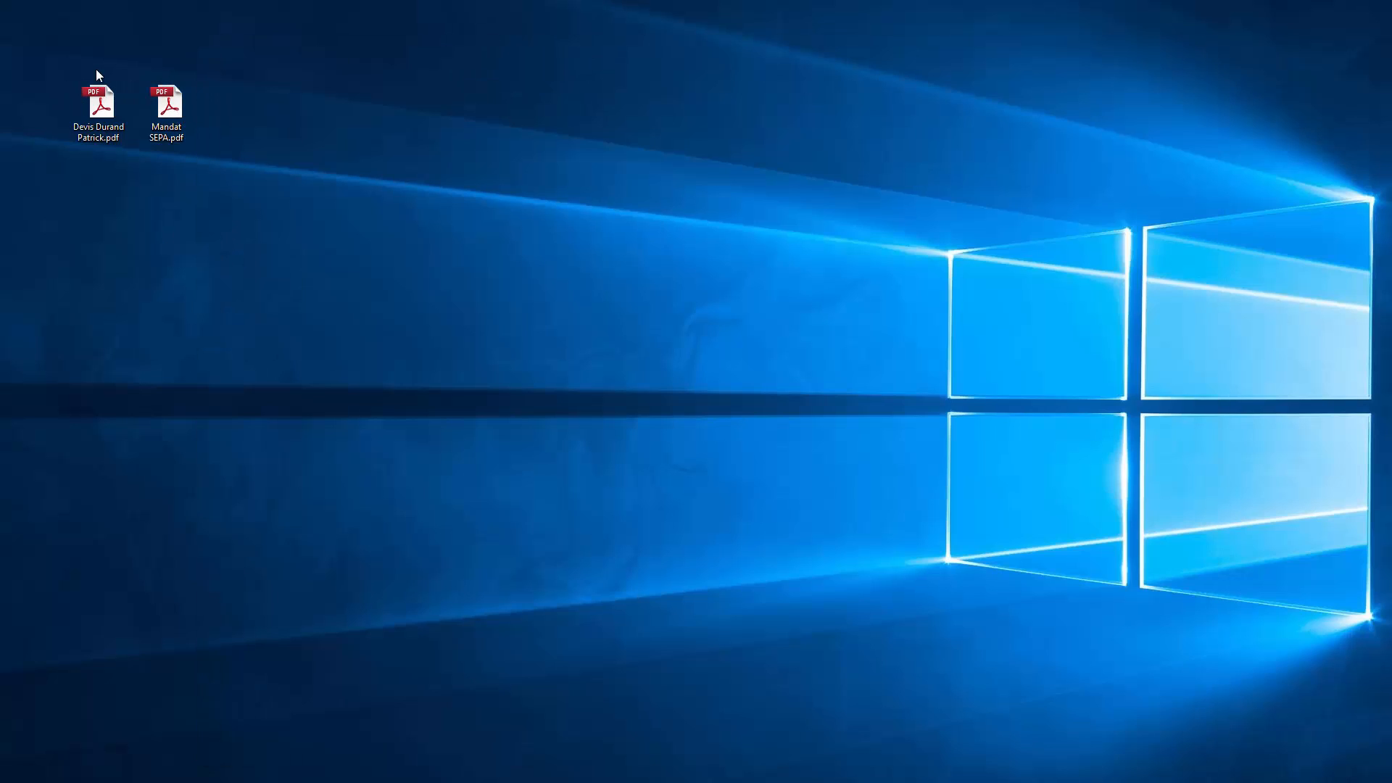
# - Check the title in the document properties of Mandat SEPA.pdf in Adobe Reader, and close the file
pyautogui.doubleClick(168, 109)
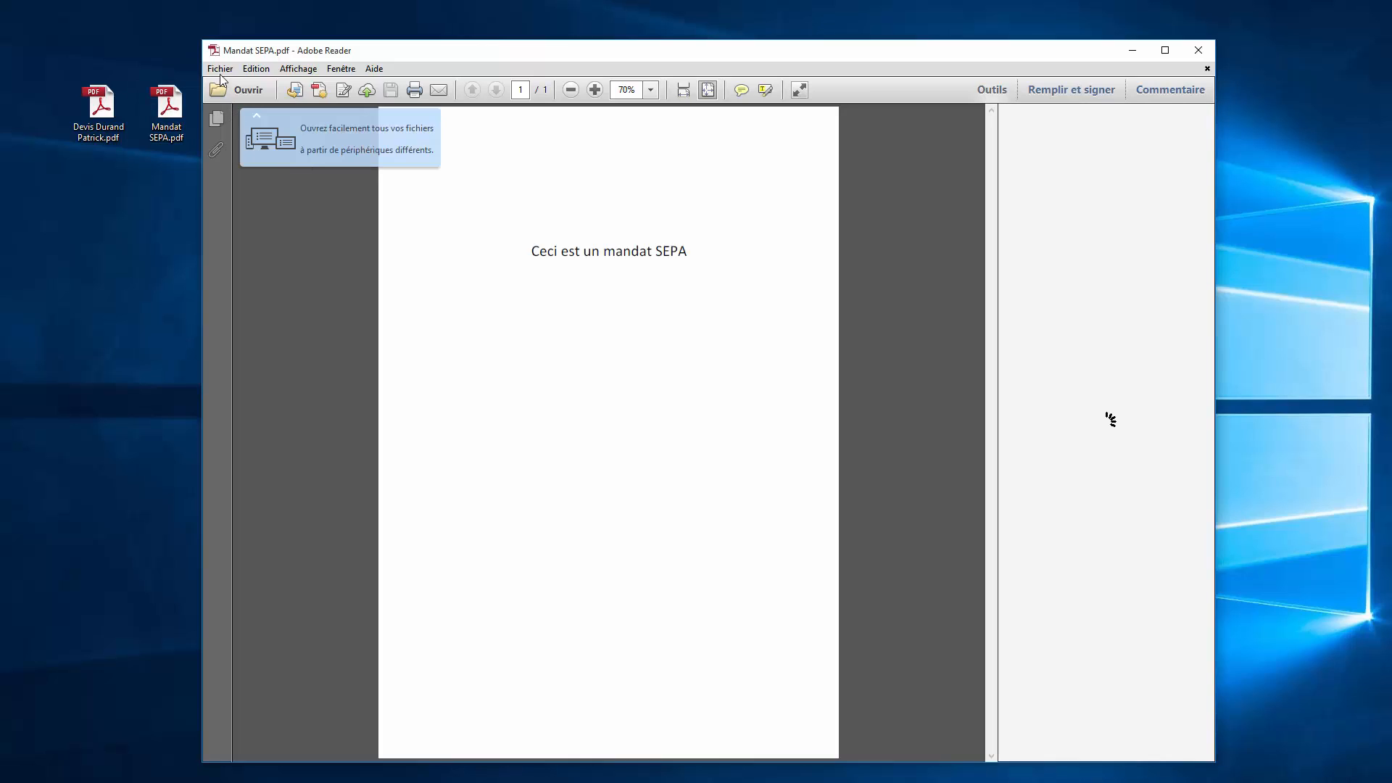
pyautogui.click(219, 71)
pyautogui.click(237, 302)
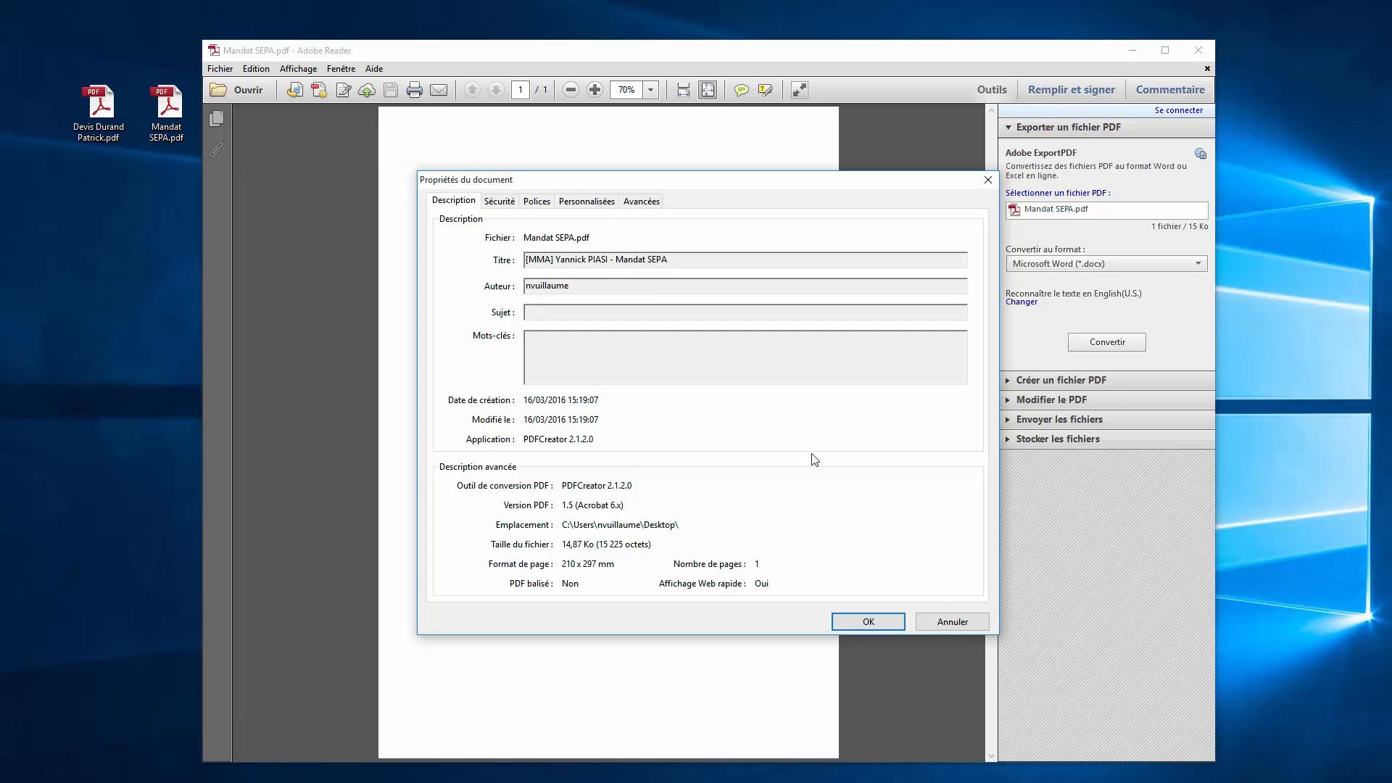
pyautogui.click(937, 622)
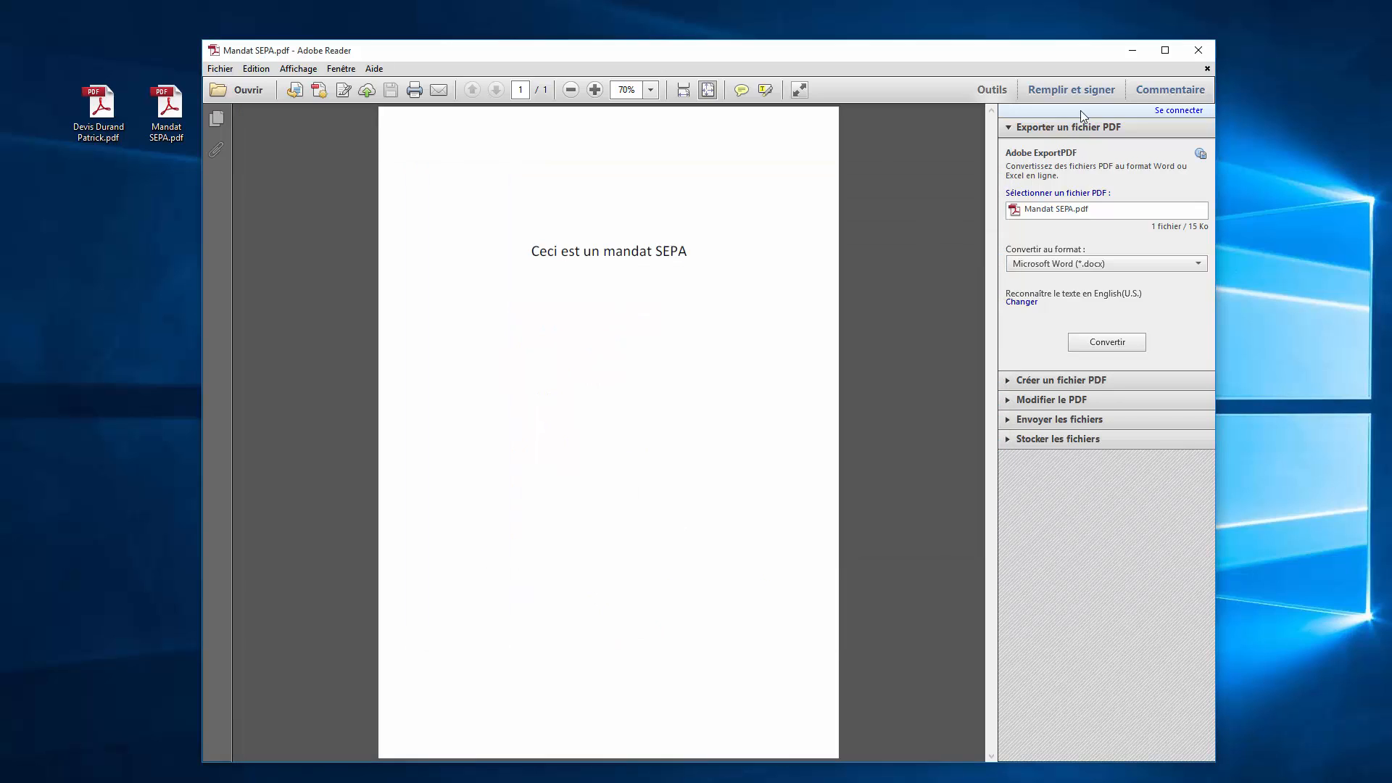
pyautogui.click(1199, 52)
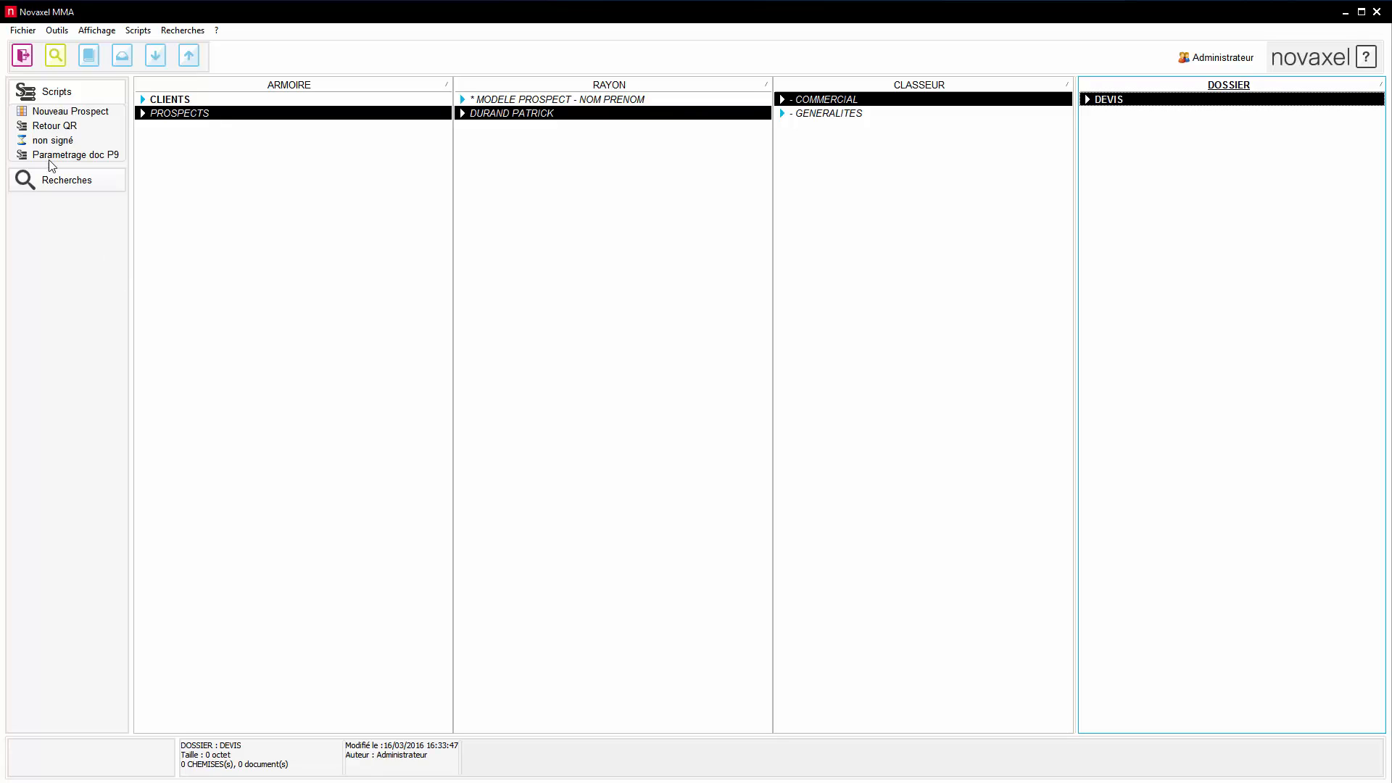
# - Check the Mandat SEPA rule's settings in Novaxel's Parametrage doc P9 script, and close the rules window
pyautogui.click(50, 155)
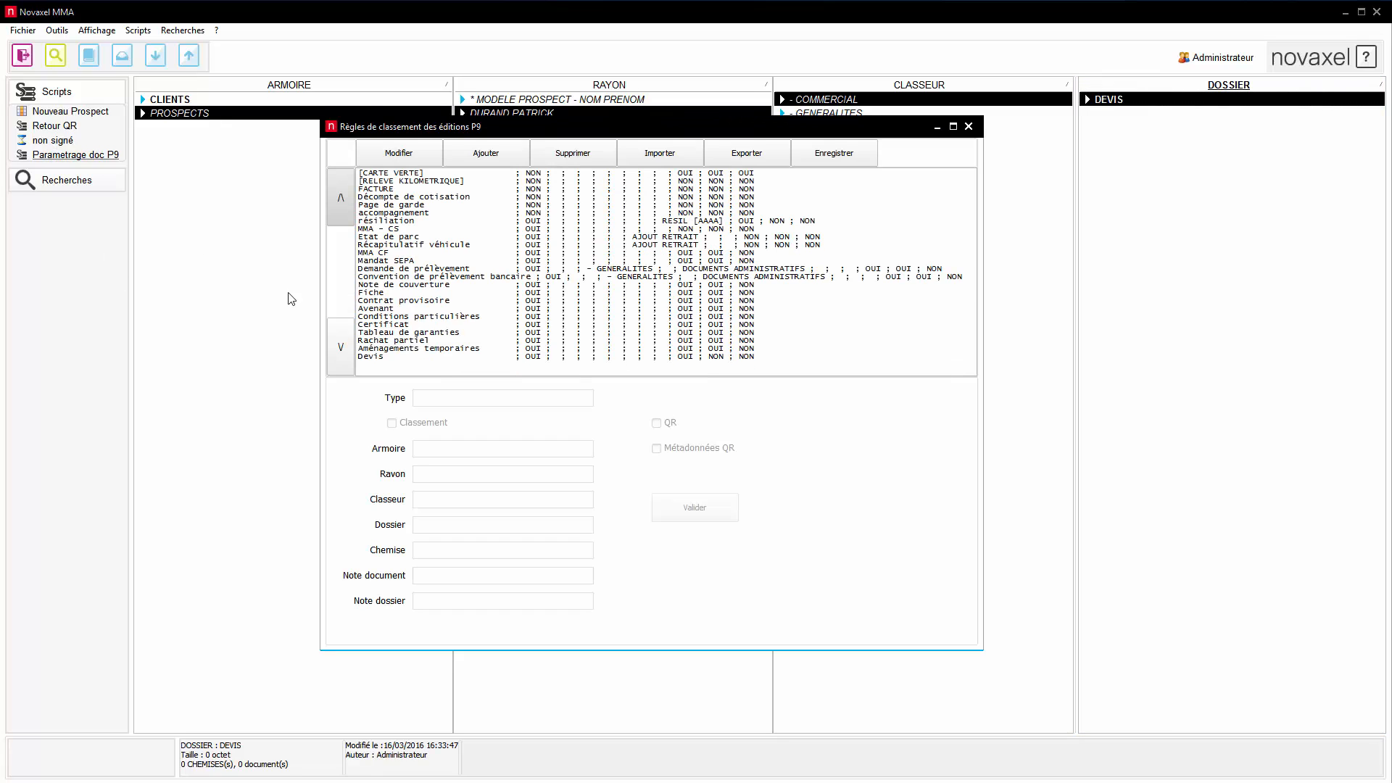
pyautogui.click(373, 262)
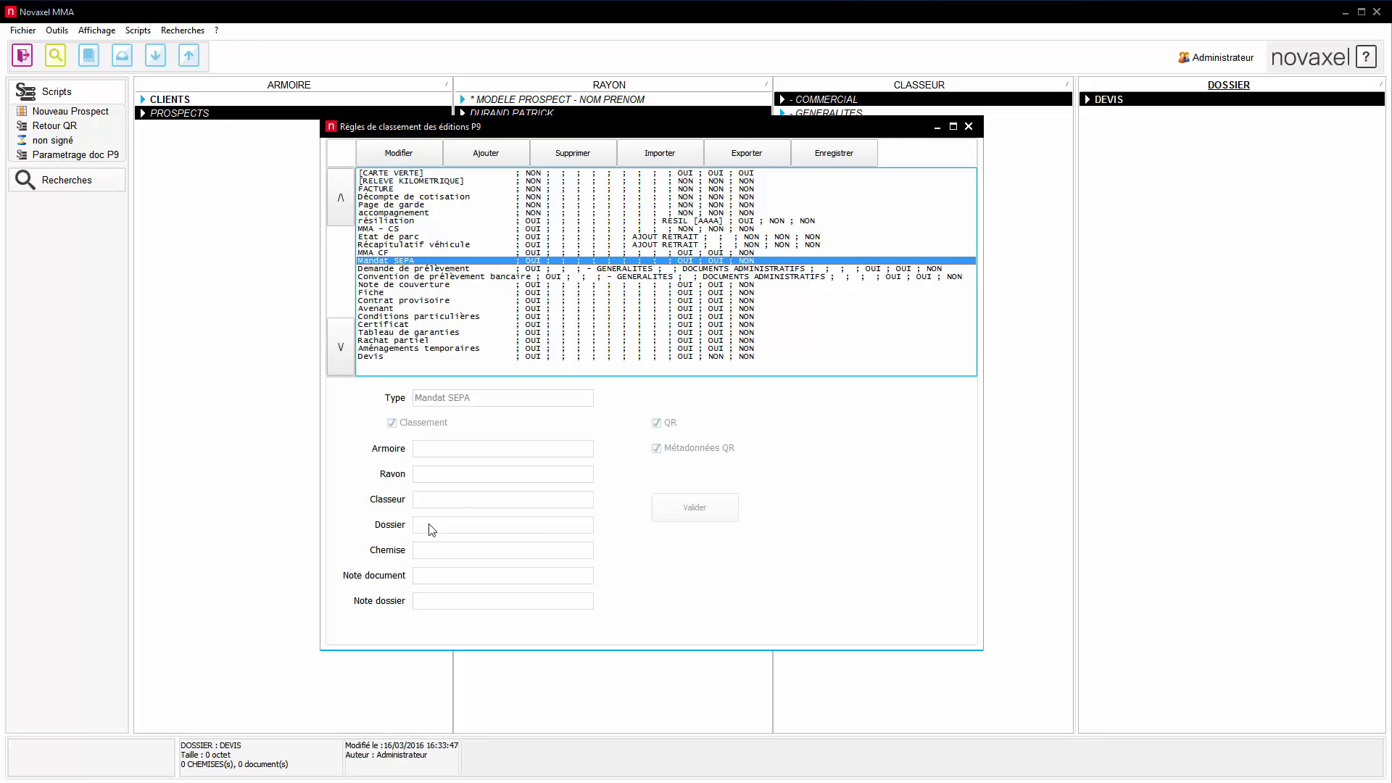
pyautogui.click(969, 127)
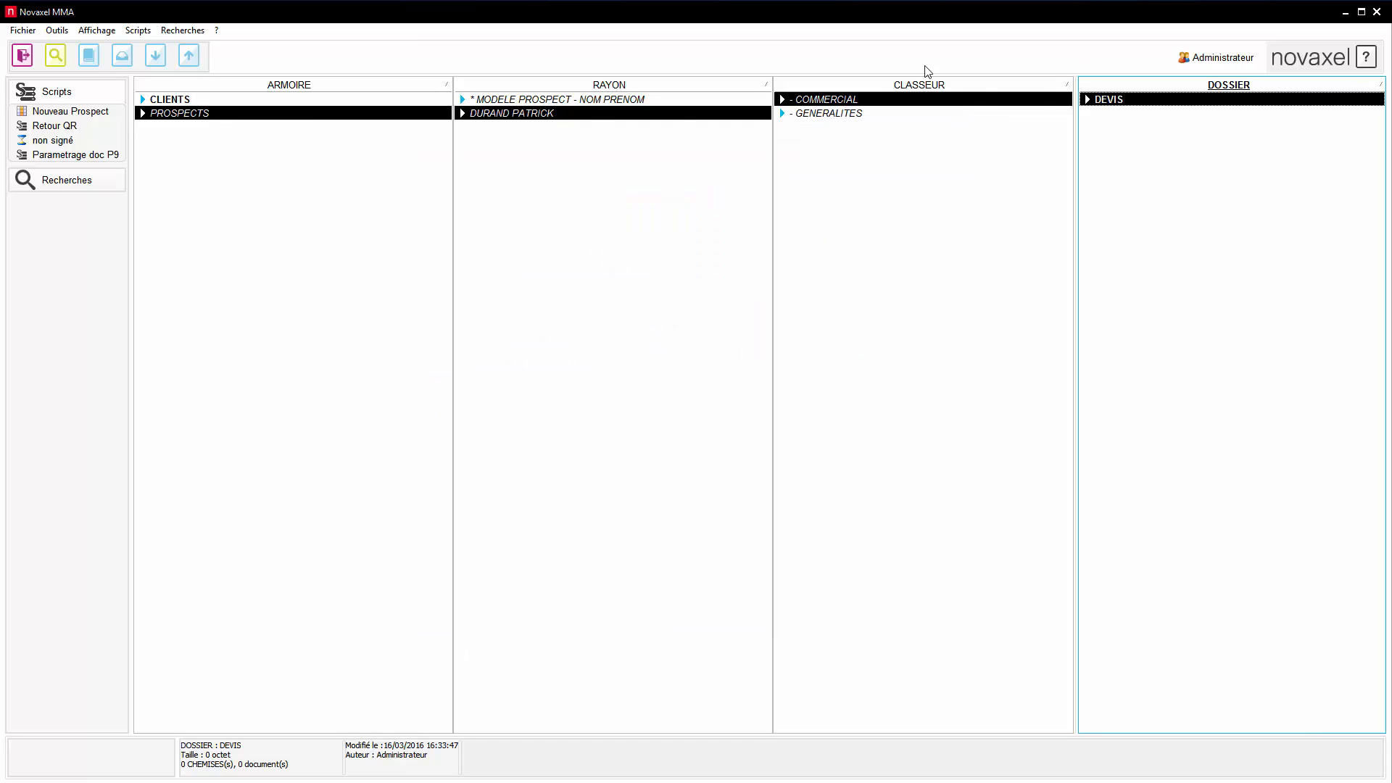
# - Copy Mandat SEPA.pdf from the desktop into the Impression P9 Novaxel folder on DATA (H:) in File Explorer
pyautogui.click(1346, 13)
pyautogui.hotkey('alt', 'Tab')
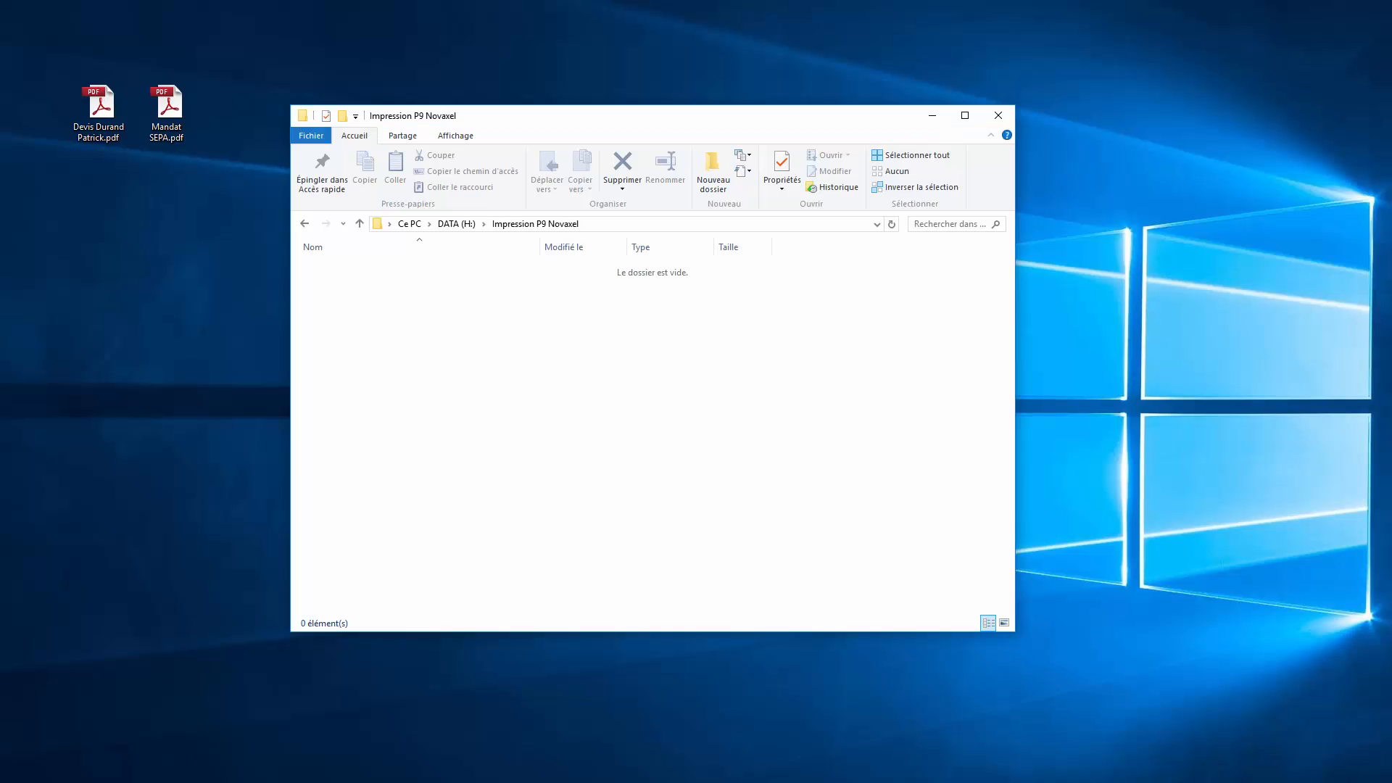
pyautogui.moveTo(168, 107); pyautogui.dragTo(435, 319)
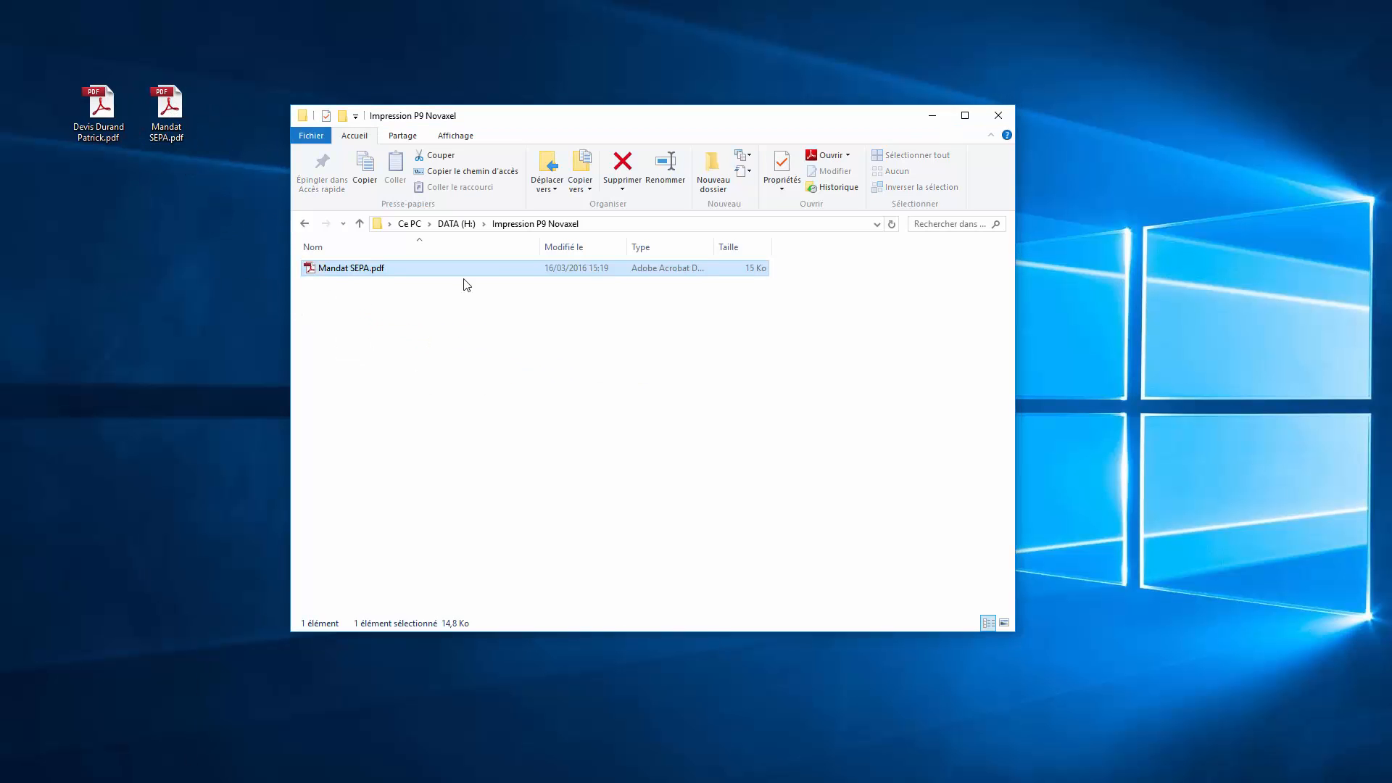
pyautogui.click(928, 117)
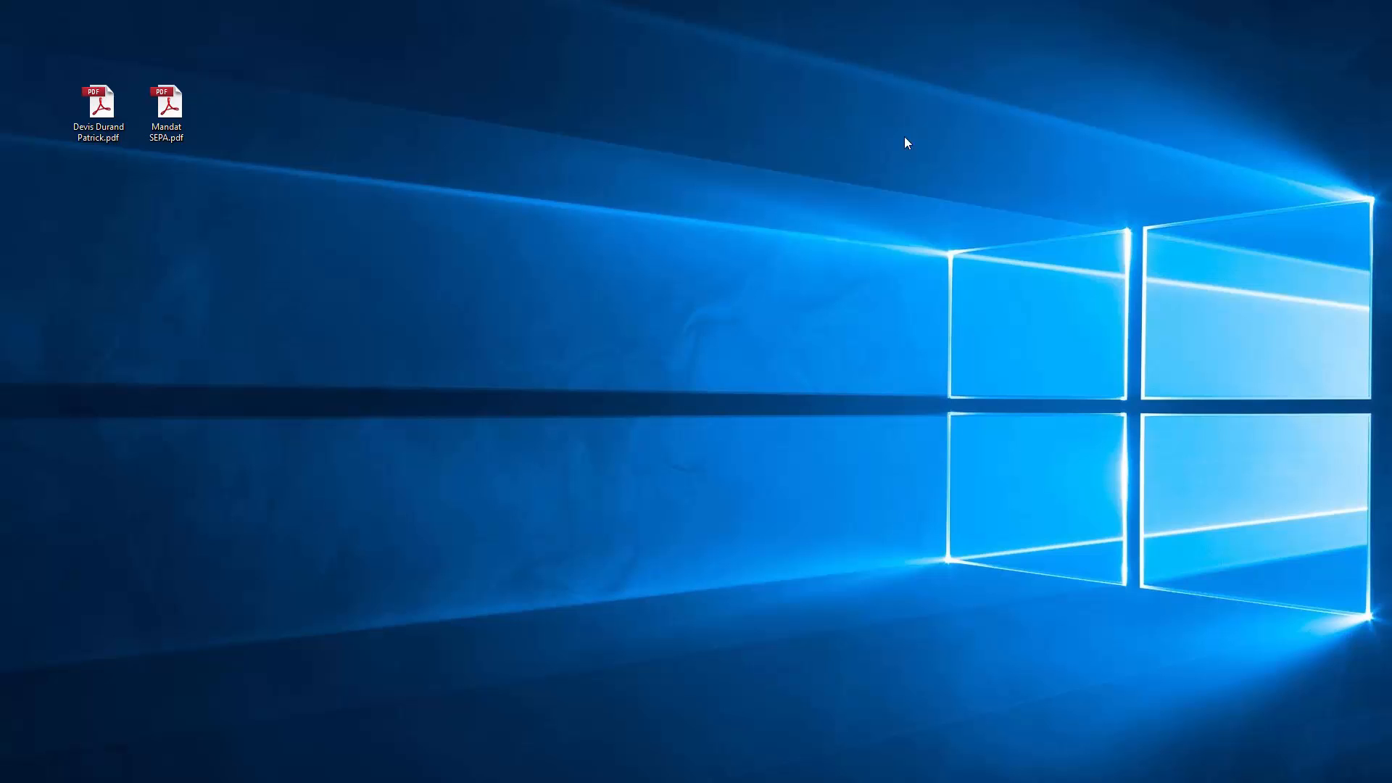
# - Switch to Novaxel and open the AUTO contract dossier of the Mandat SEPA's client in the CLIENTS armoire
pyautogui.hotkey('alt', 'Tab')
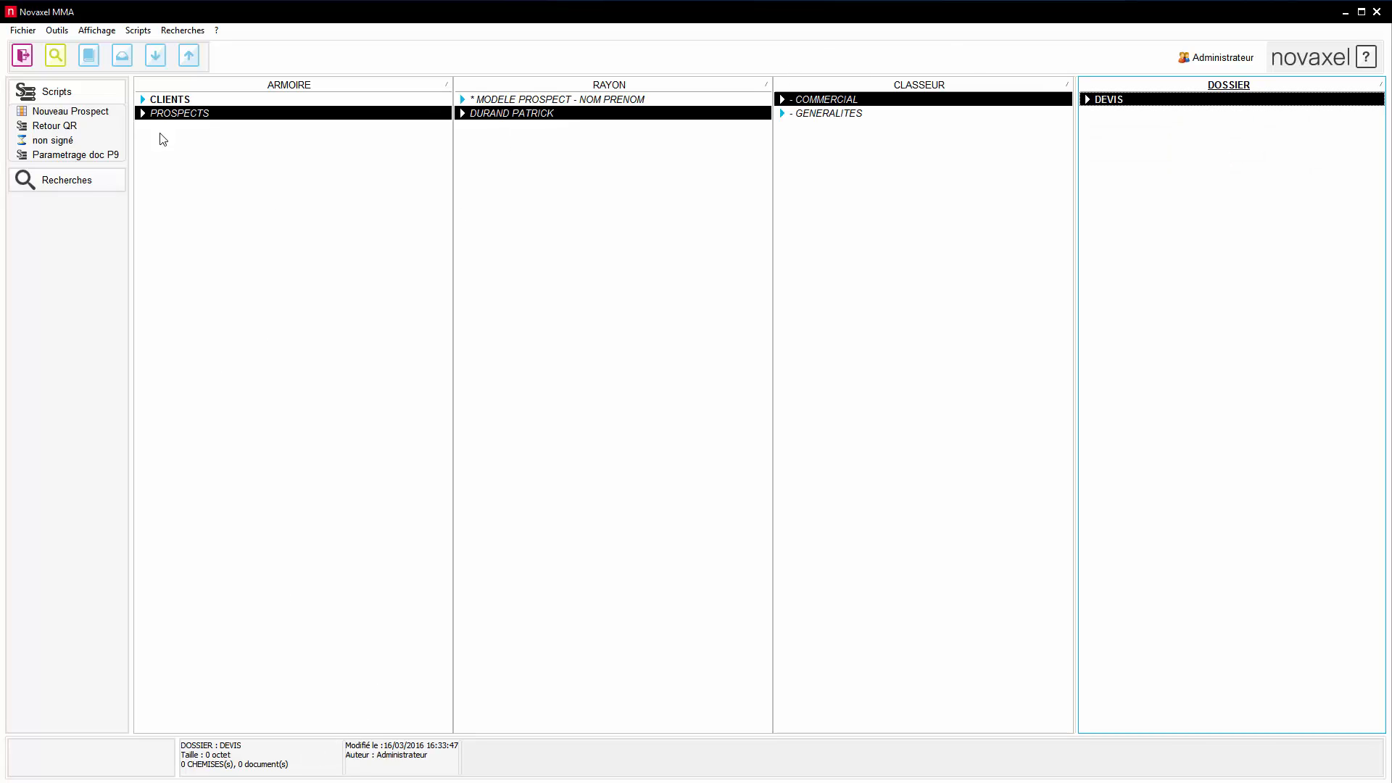
pyautogui.click(221, 101)
pyautogui.click(499, 140)
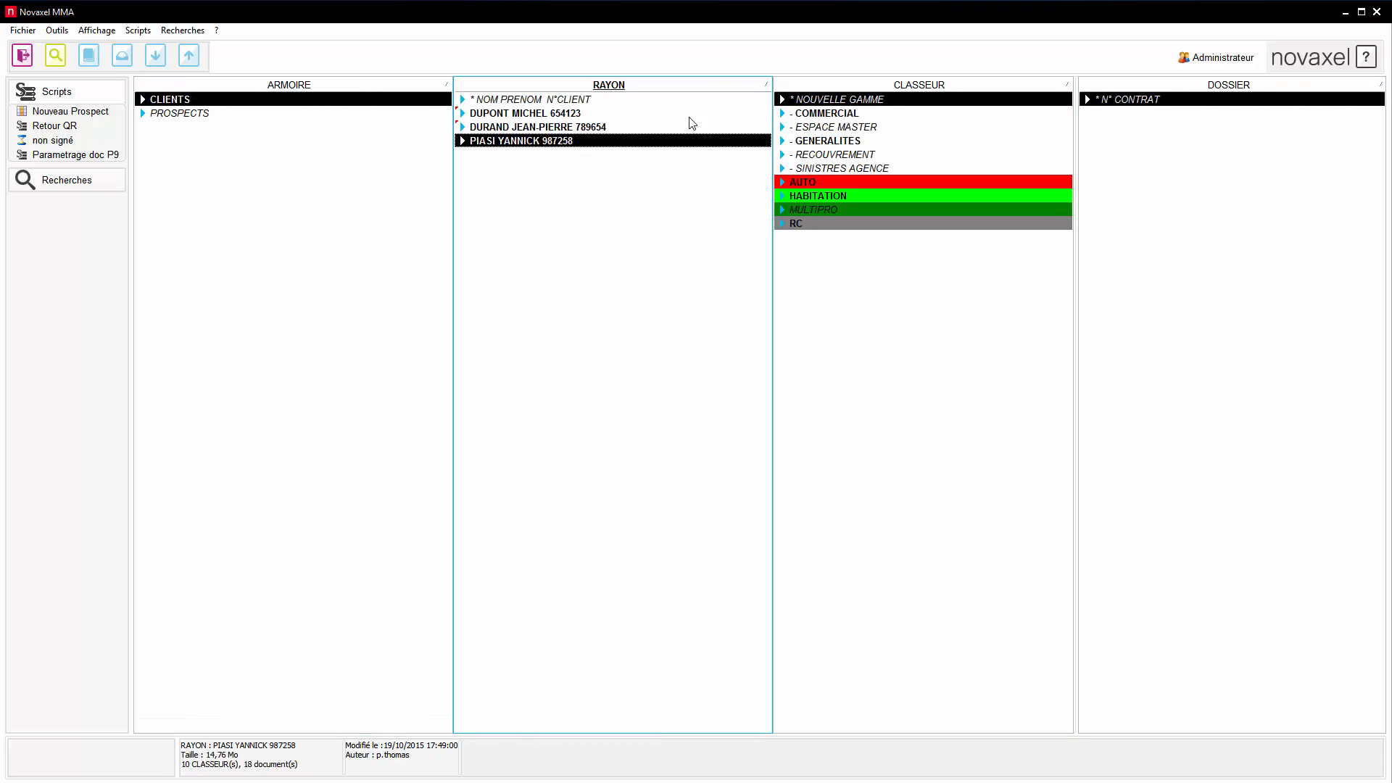
pyautogui.click(815, 180)
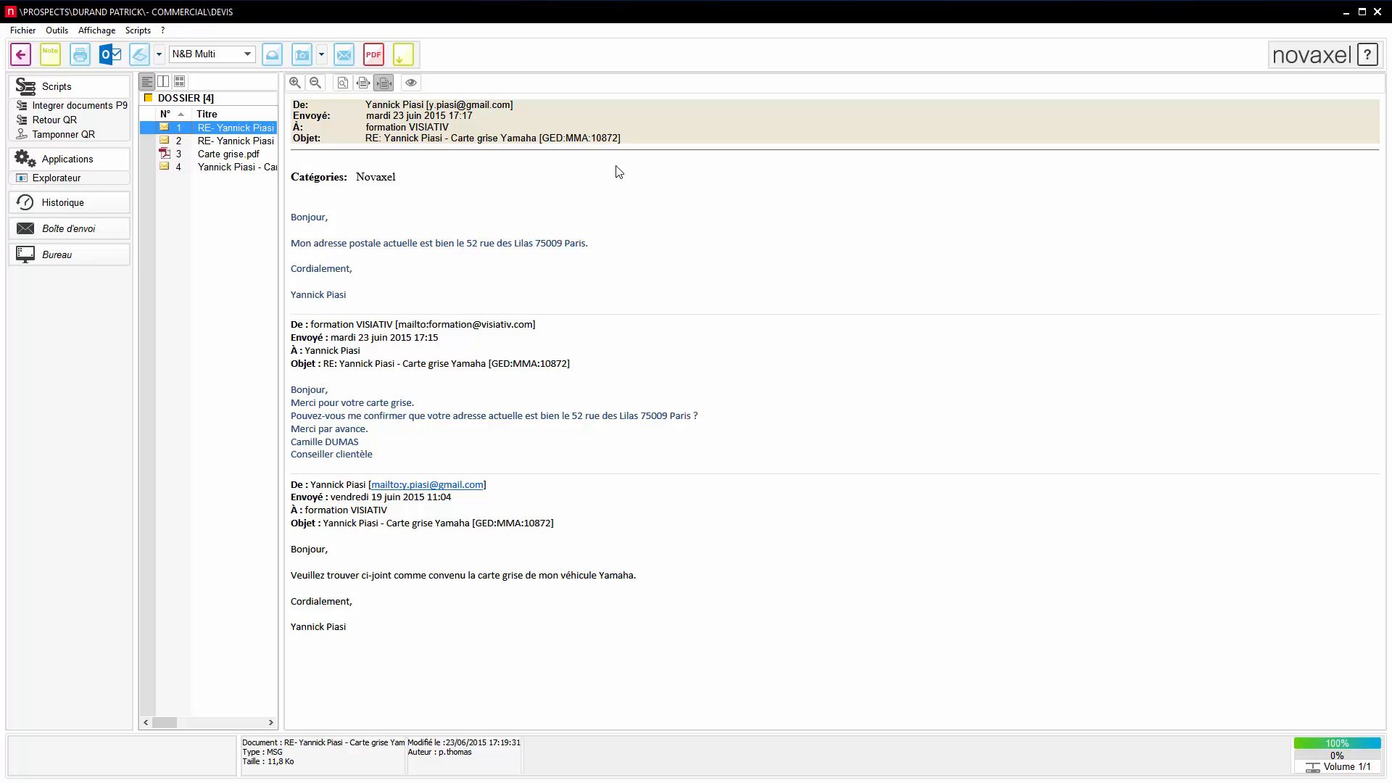
# - Integrate the P9 documents into the AUTO dossier, confirming the right client, and display the integrated Mandat SEPA document with an enlarged details area
pyautogui.click(58, 107)
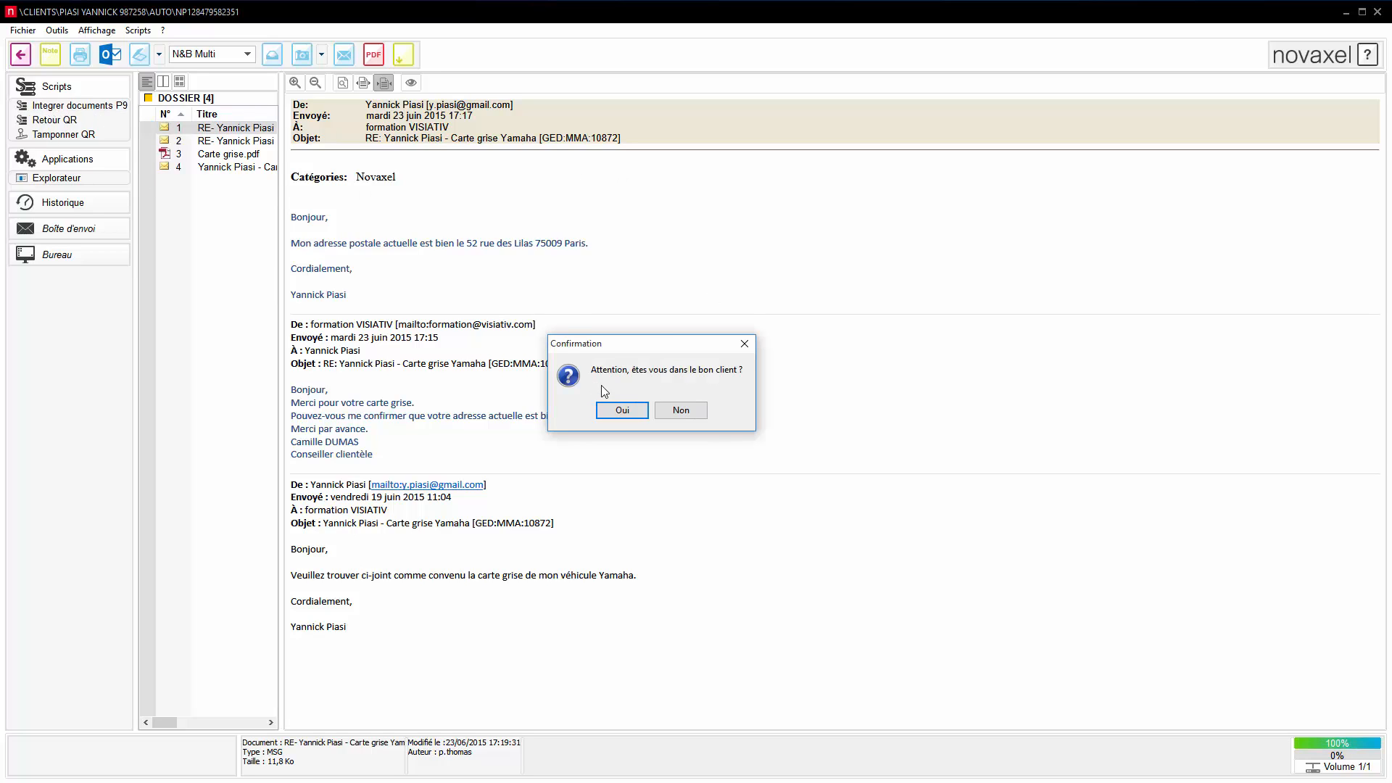
pyautogui.click(623, 411)
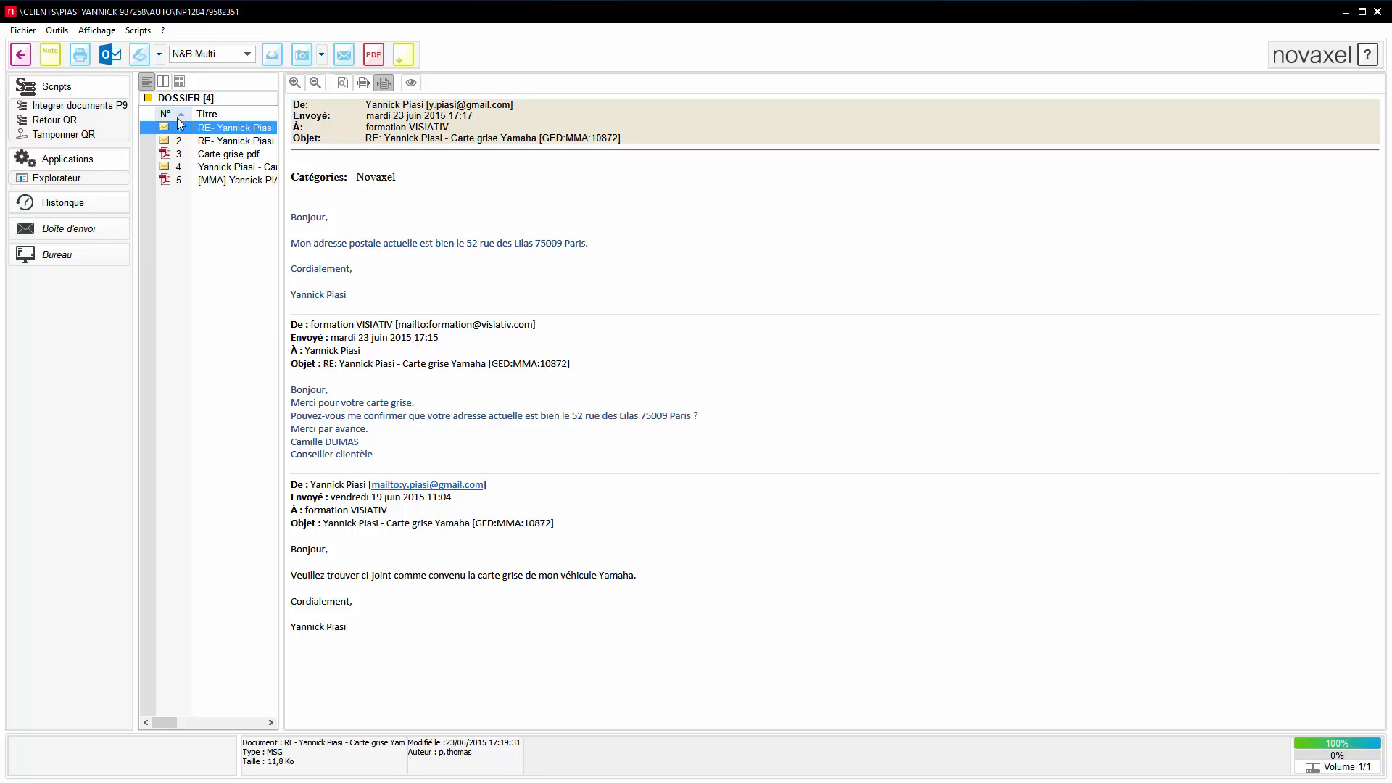
pyautogui.click(242, 182)
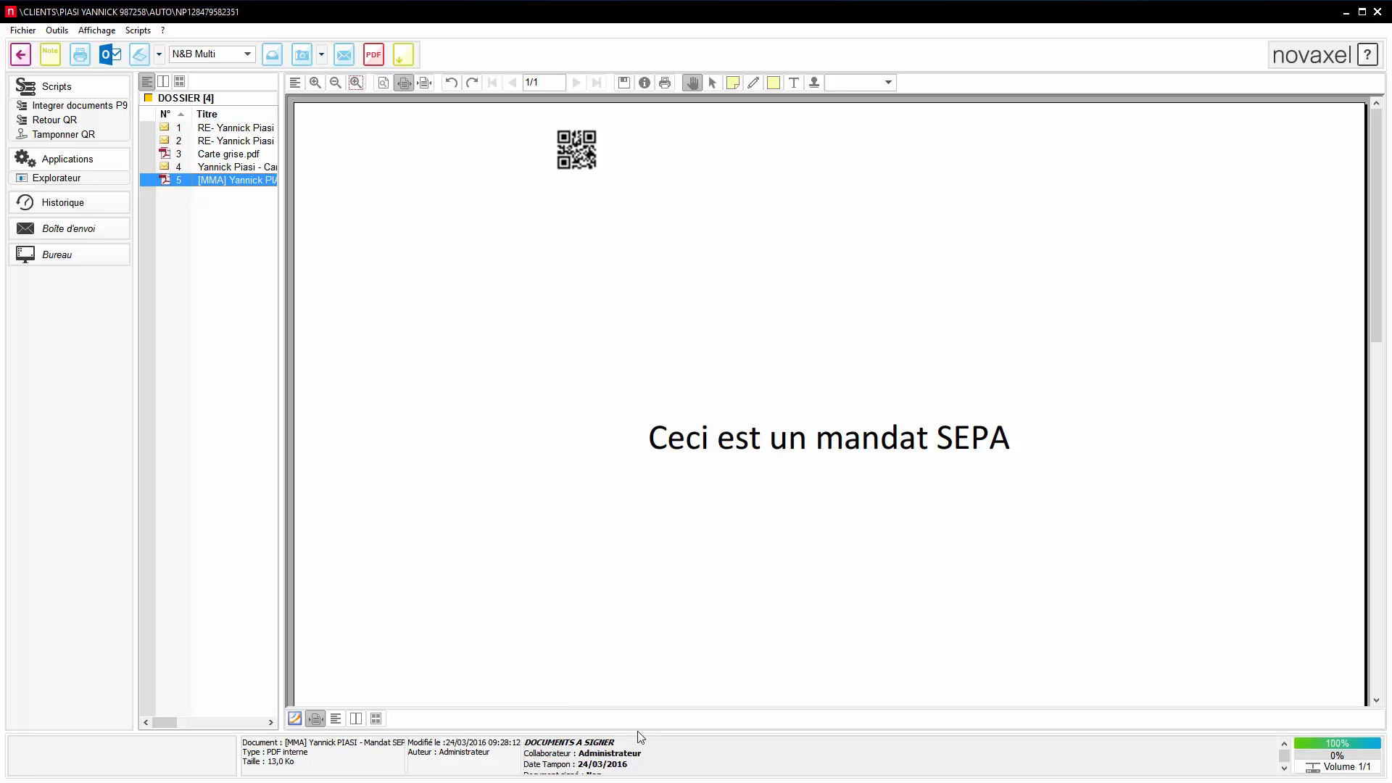
pyautogui.moveTo(639, 732); pyautogui.dragTo(635, 711)
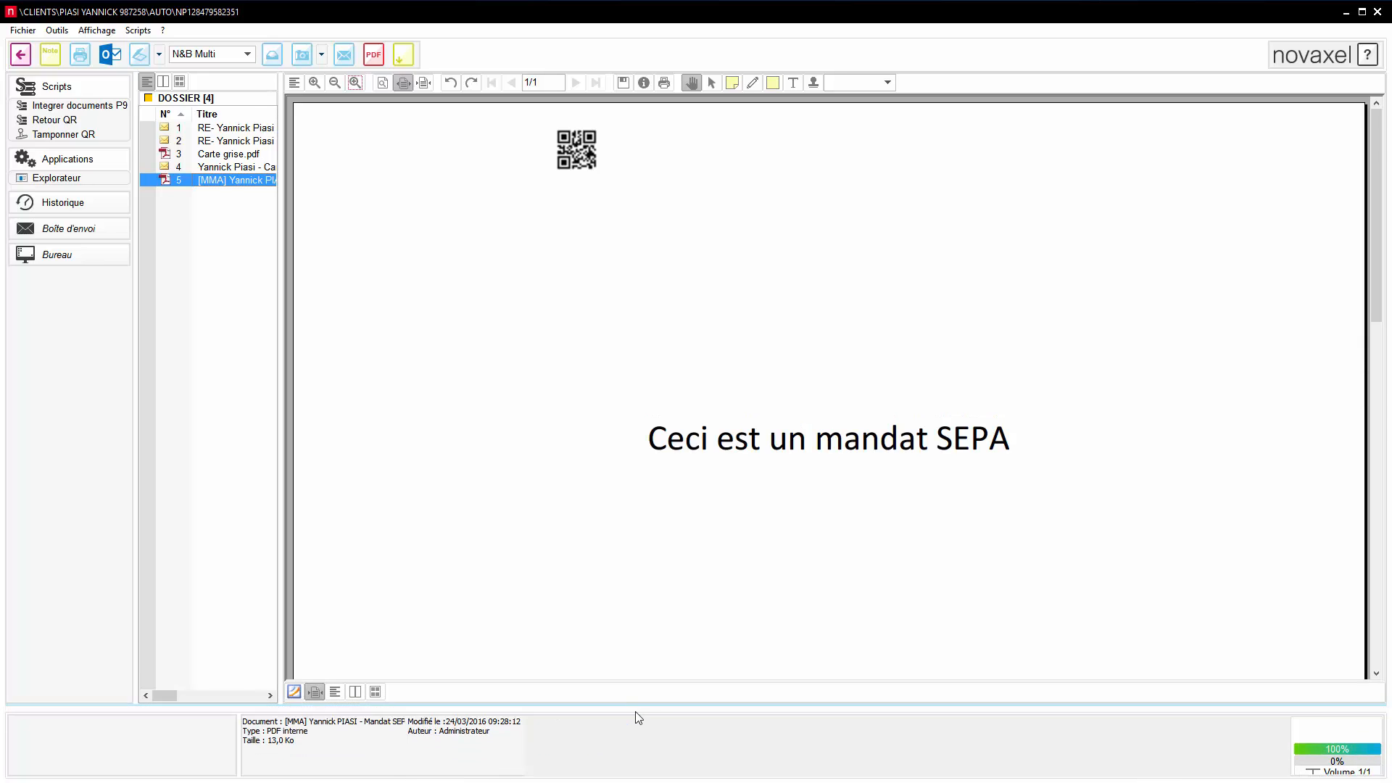
# - Check the client's DOCUMENTS ADMINISTRATIFS dossier under GENERALITES, and redisplay the Mandat SEPA document in the AUTO dossier
pyautogui.click(22, 55)
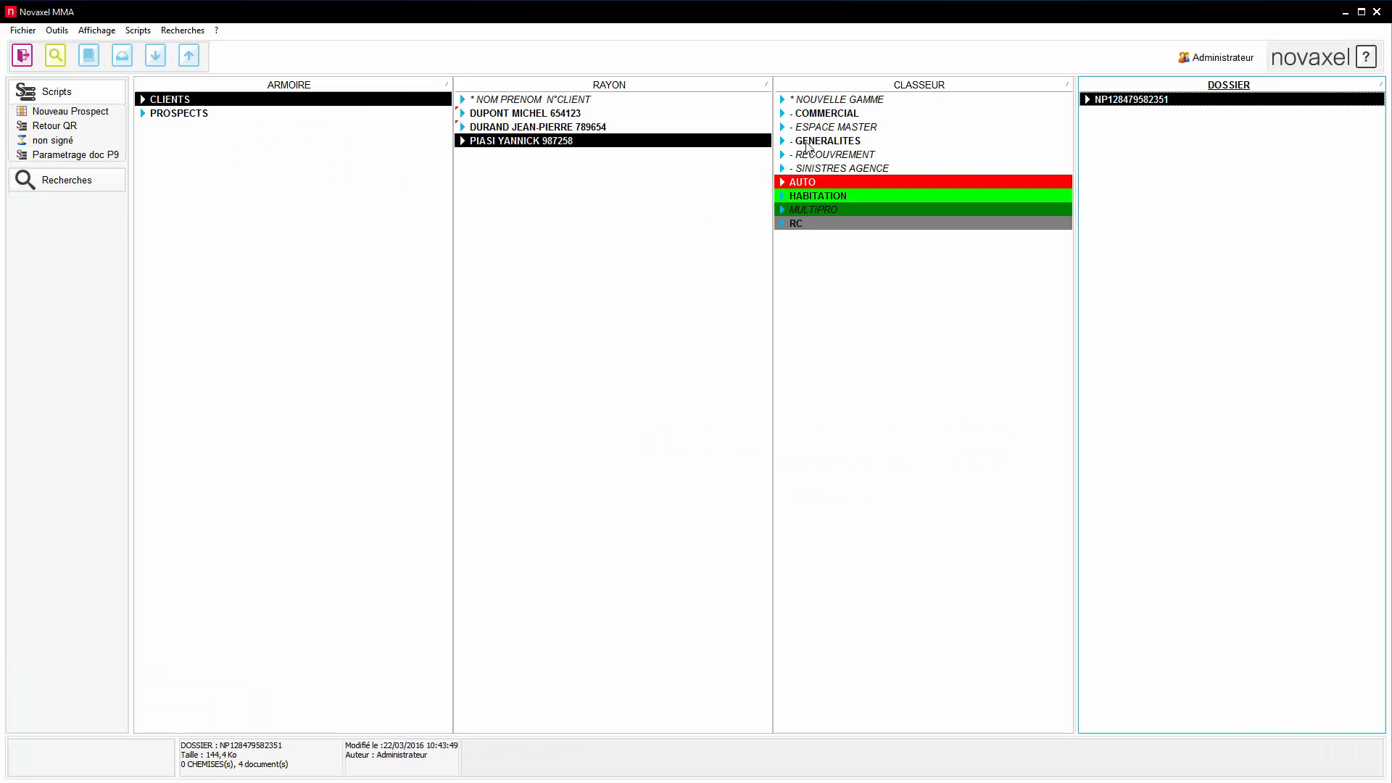
pyautogui.click(813, 141)
pyautogui.click(1113, 113)
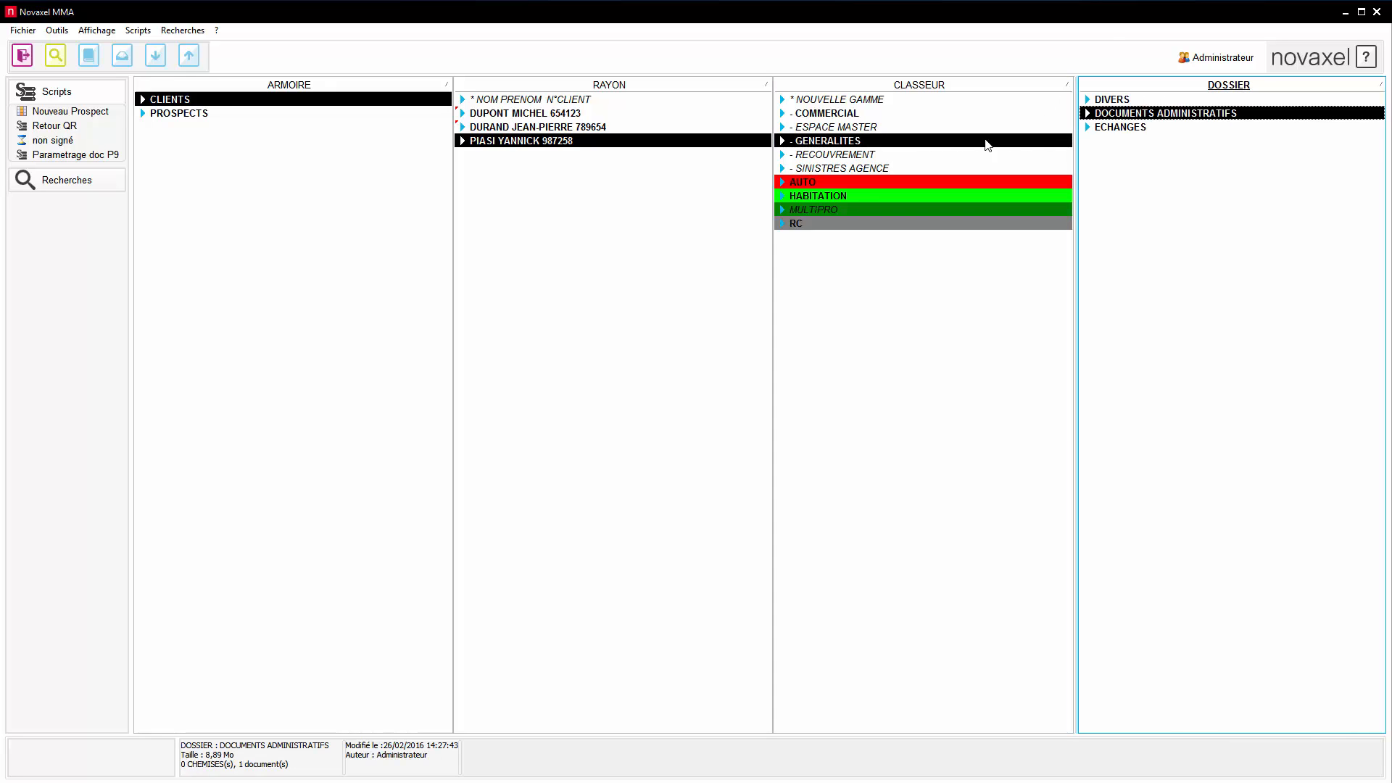
pyautogui.click(832, 182)
pyautogui.doubleClick(1099, 100)
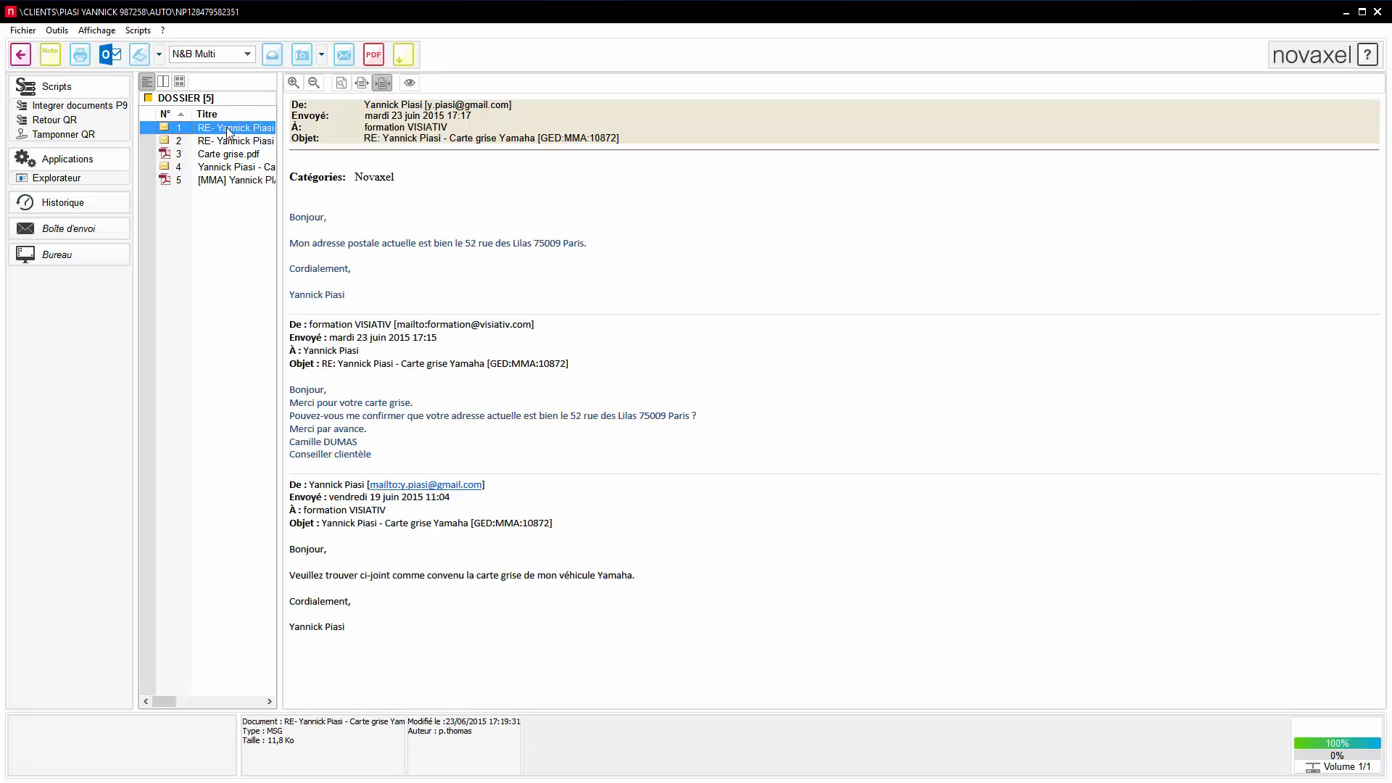
pyautogui.click(223, 179)
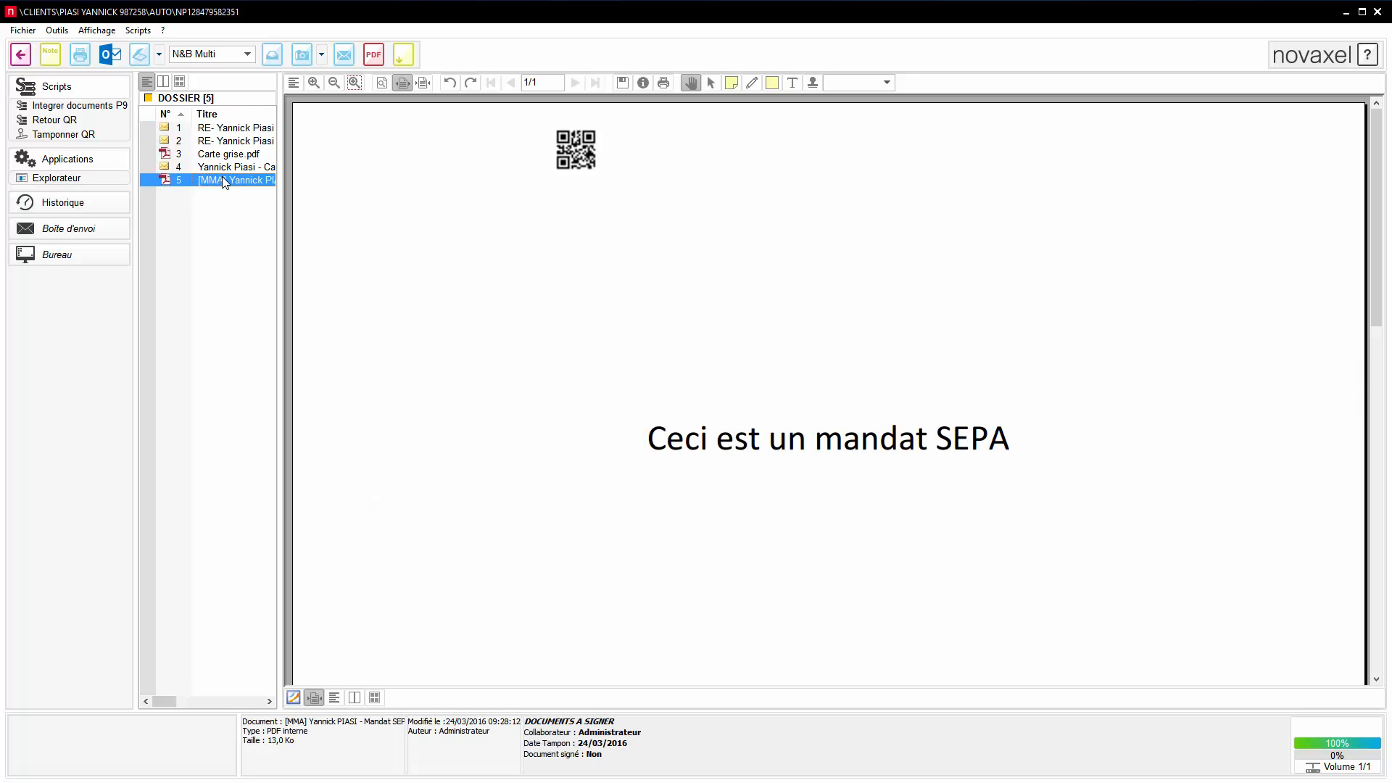
# - Return to the armoires view and open the P9 classification rules with the Parametrage doc P9 script
pyautogui.click(20, 54)
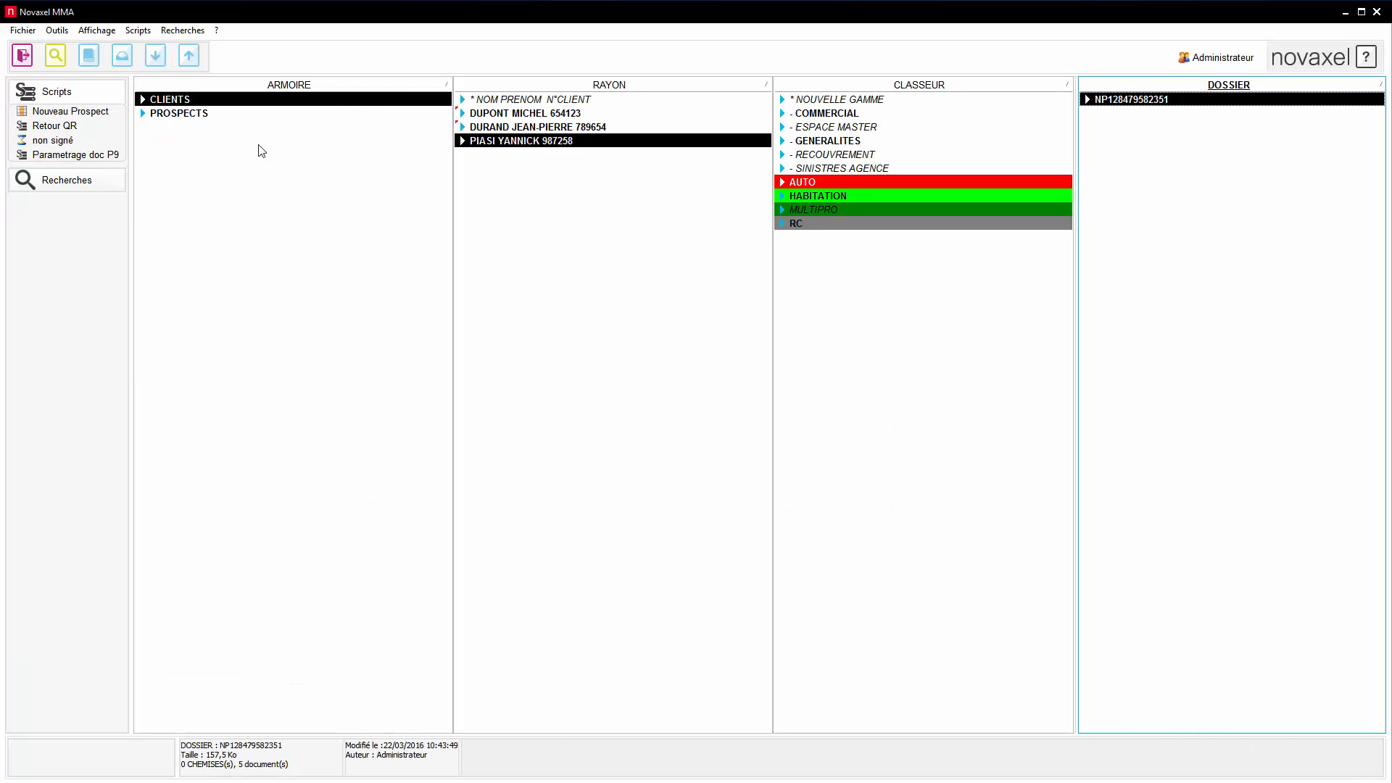
pyautogui.click(87, 154)
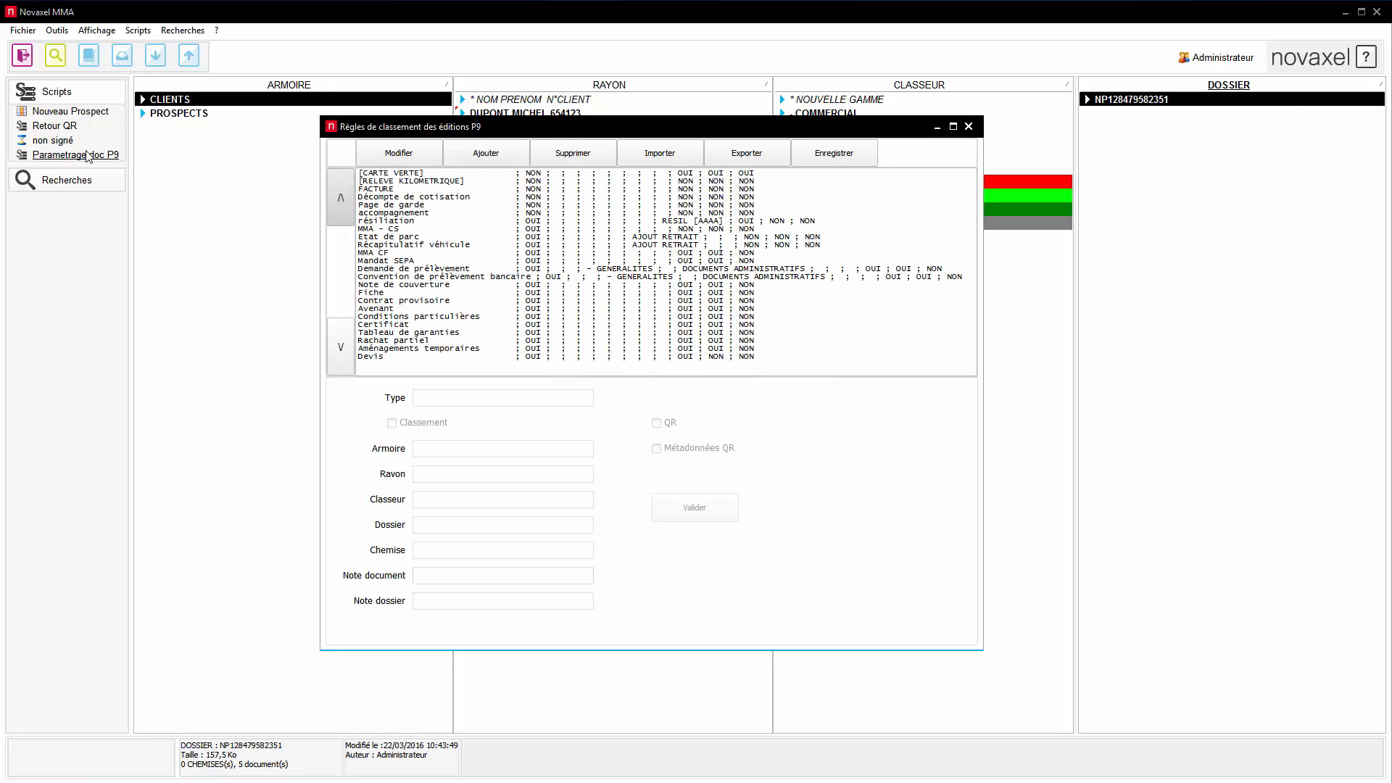
pyautogui.moveTo(667, 131); pyautogui.dragTo(711, 133)
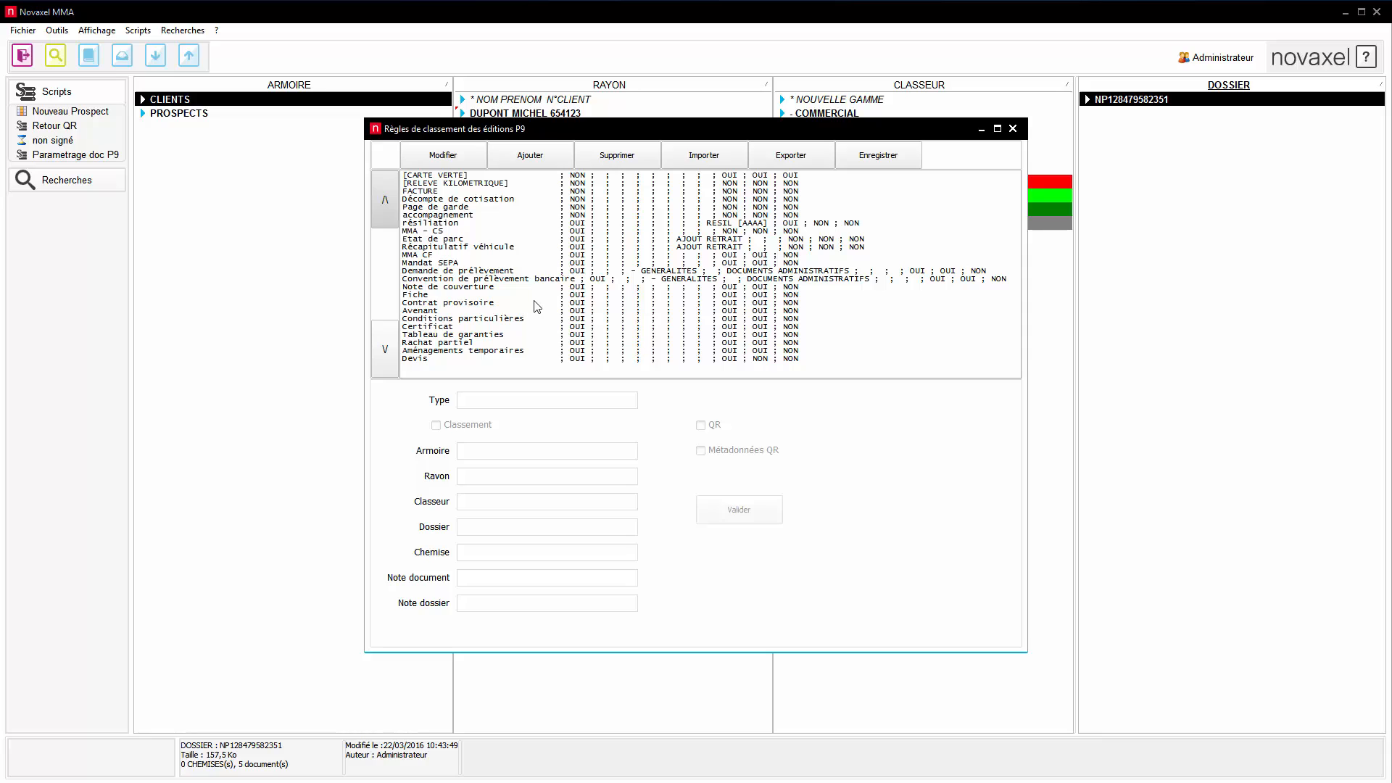
# - Review the settings of the Mandat SEPA, Devis, Fiche and Note de couverture rules
pyautogui.click(451, 264)
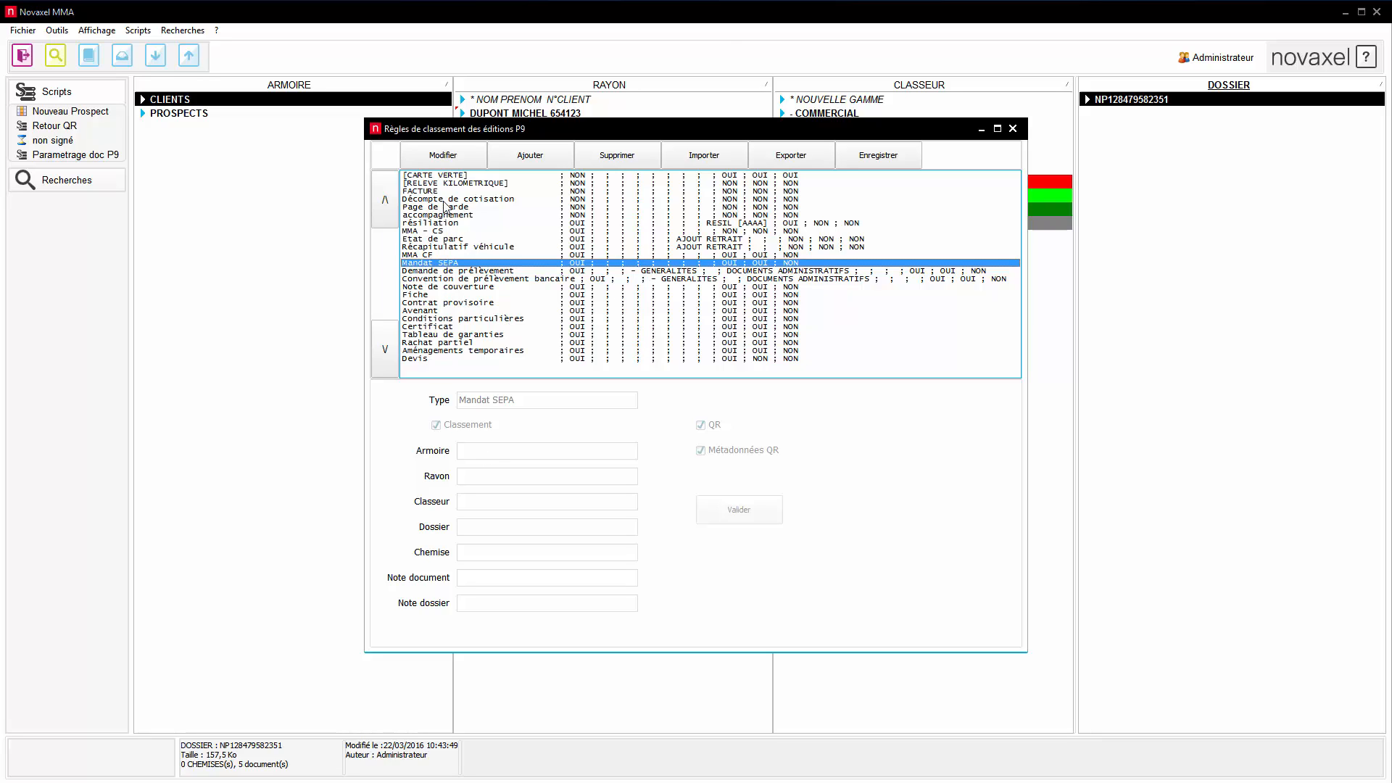
pyautogui.click(429, 360)
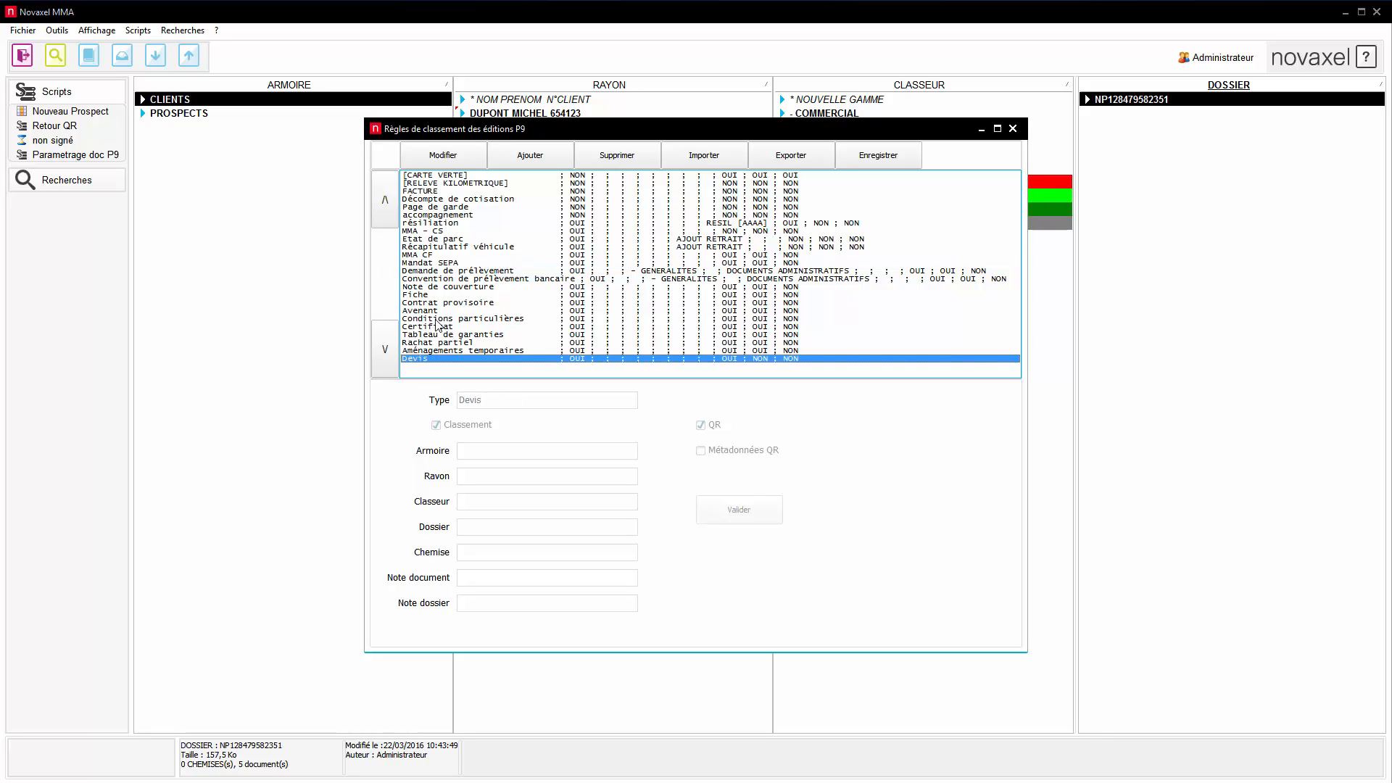
pyautogui.click(426, 296)
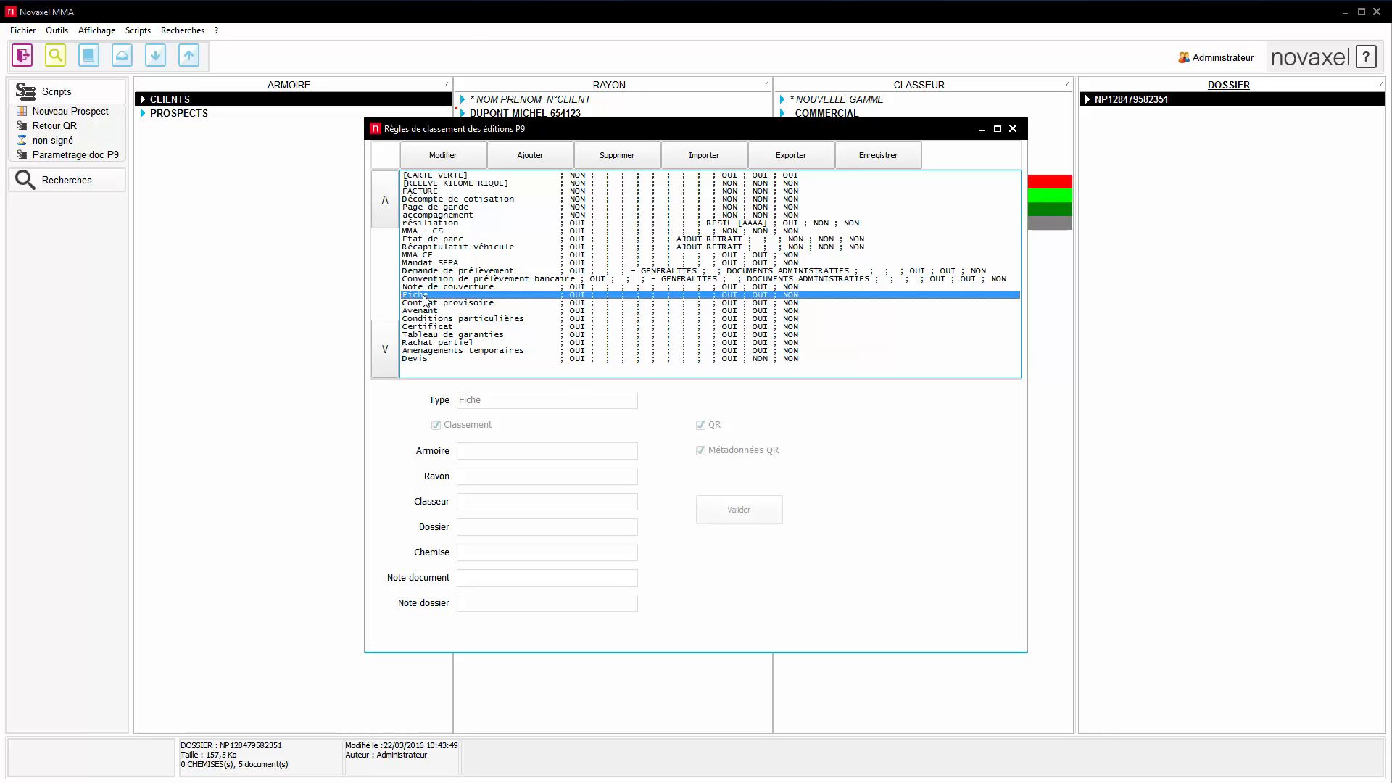
pyautogui.click(419, 287)
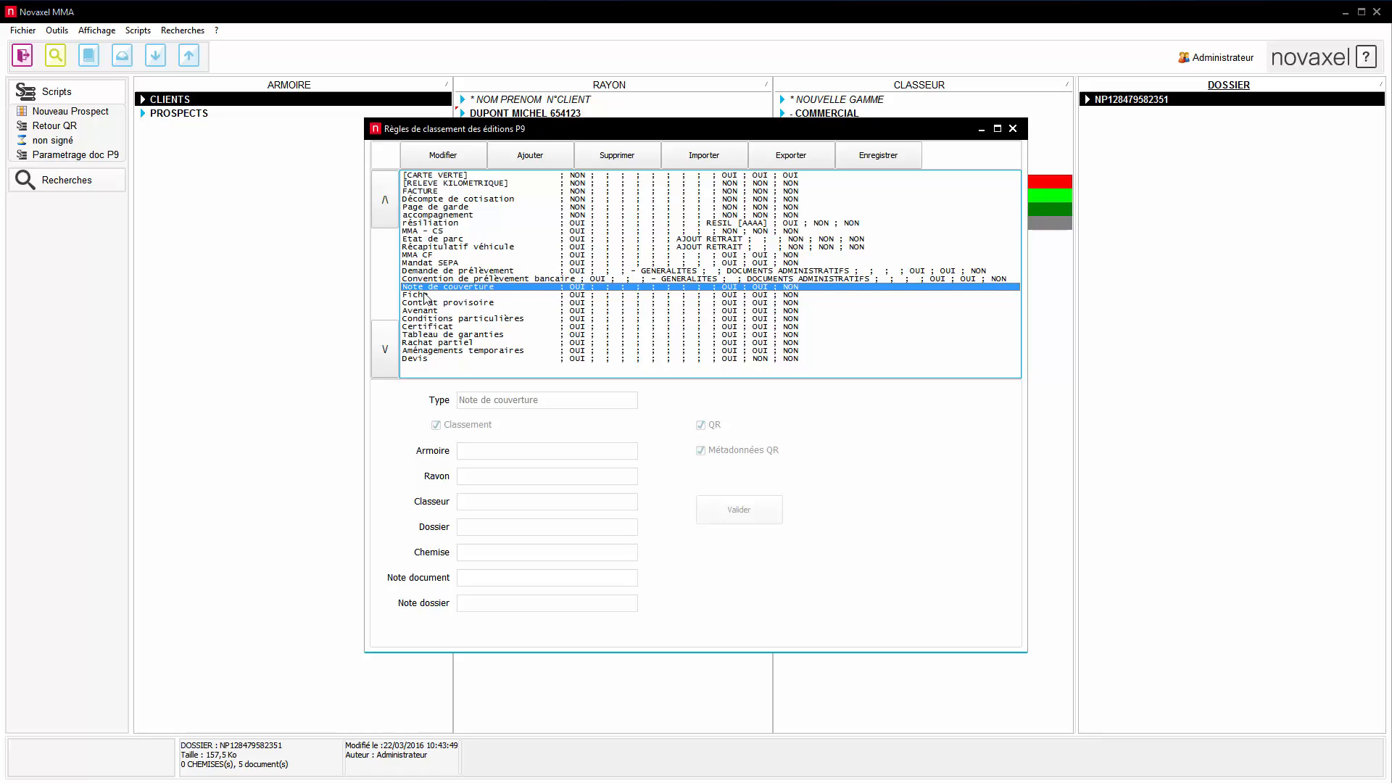
pyautogui.click(425, 296)
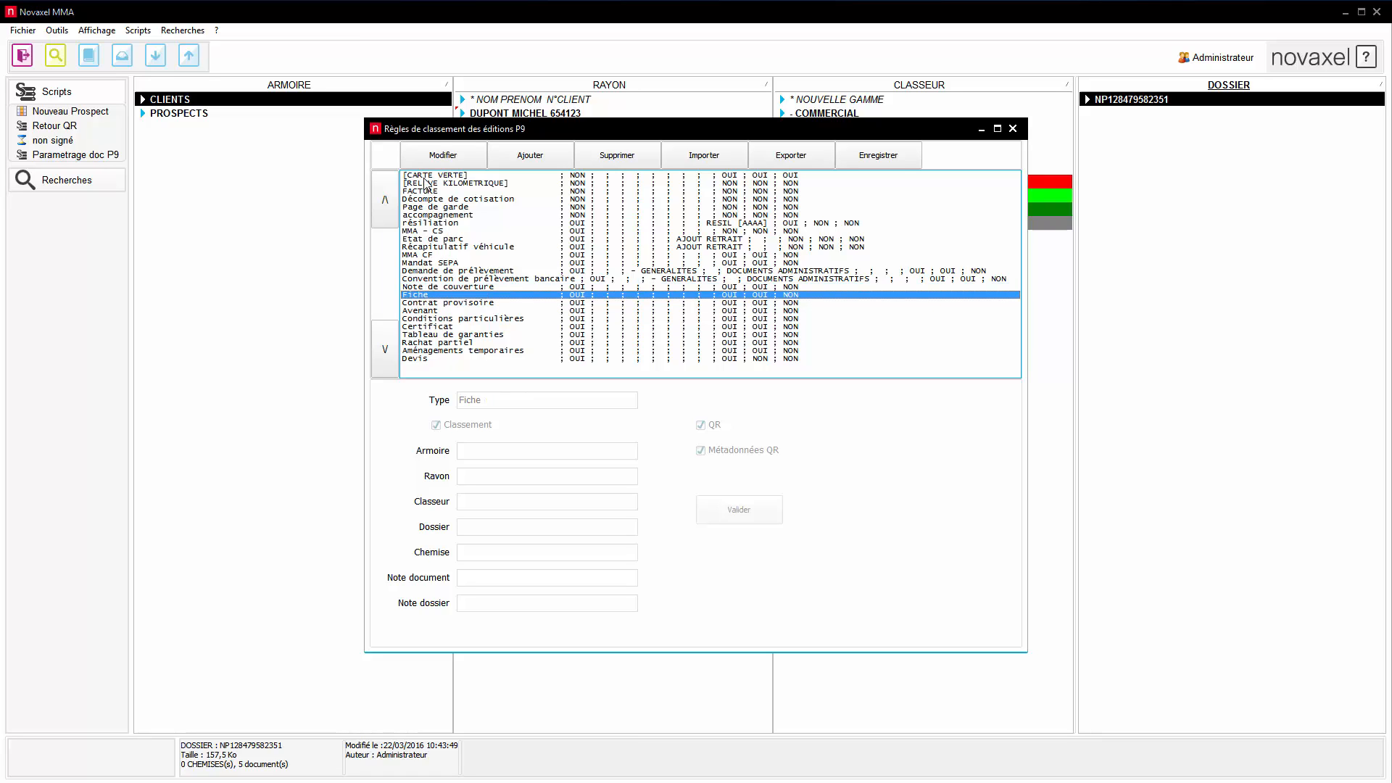
# - Add a rule of type Fiche renseignements with Classement enabled and QR and Métadonnées QR disabled
pyautogui.click(419, 303)
pyautogui.click(418, 295)
pyautogui.click(531, 154)
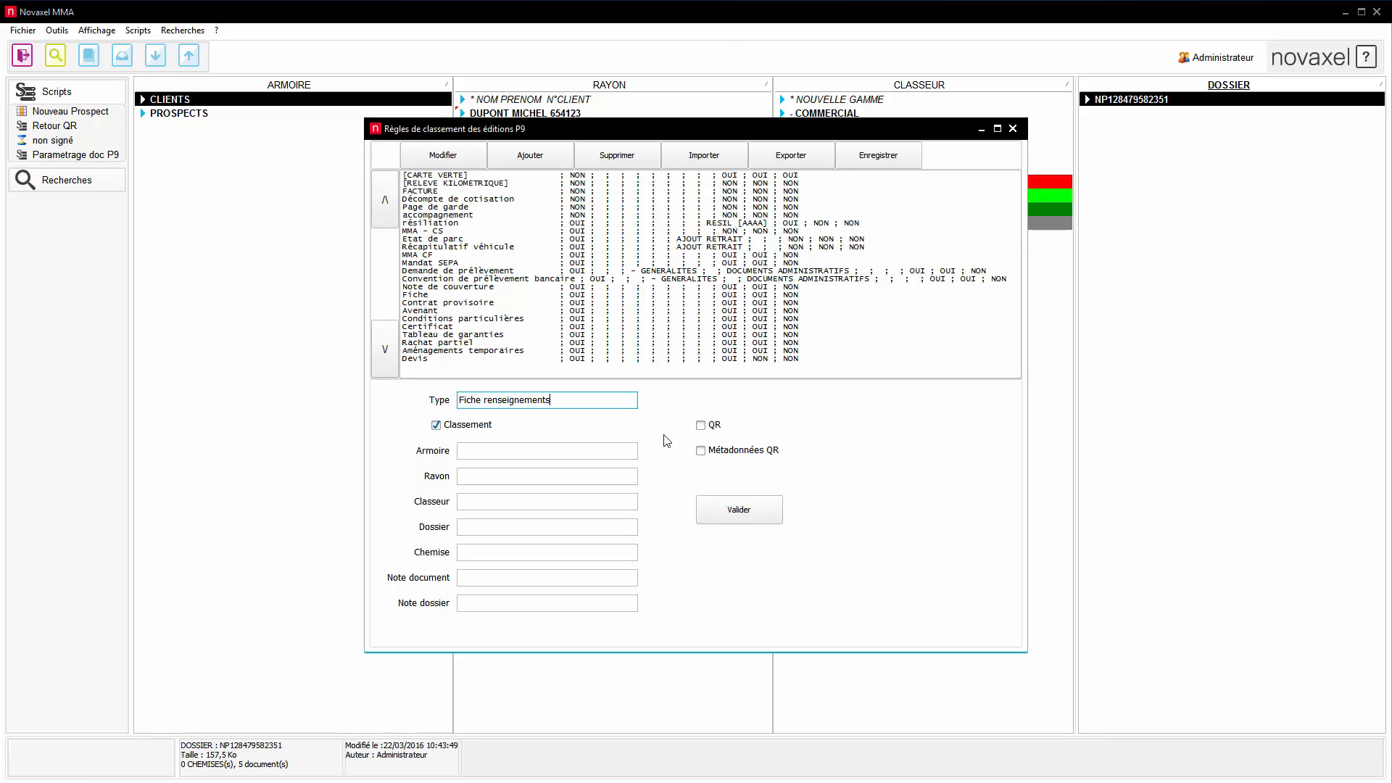
pyautogui.click(737, 512)
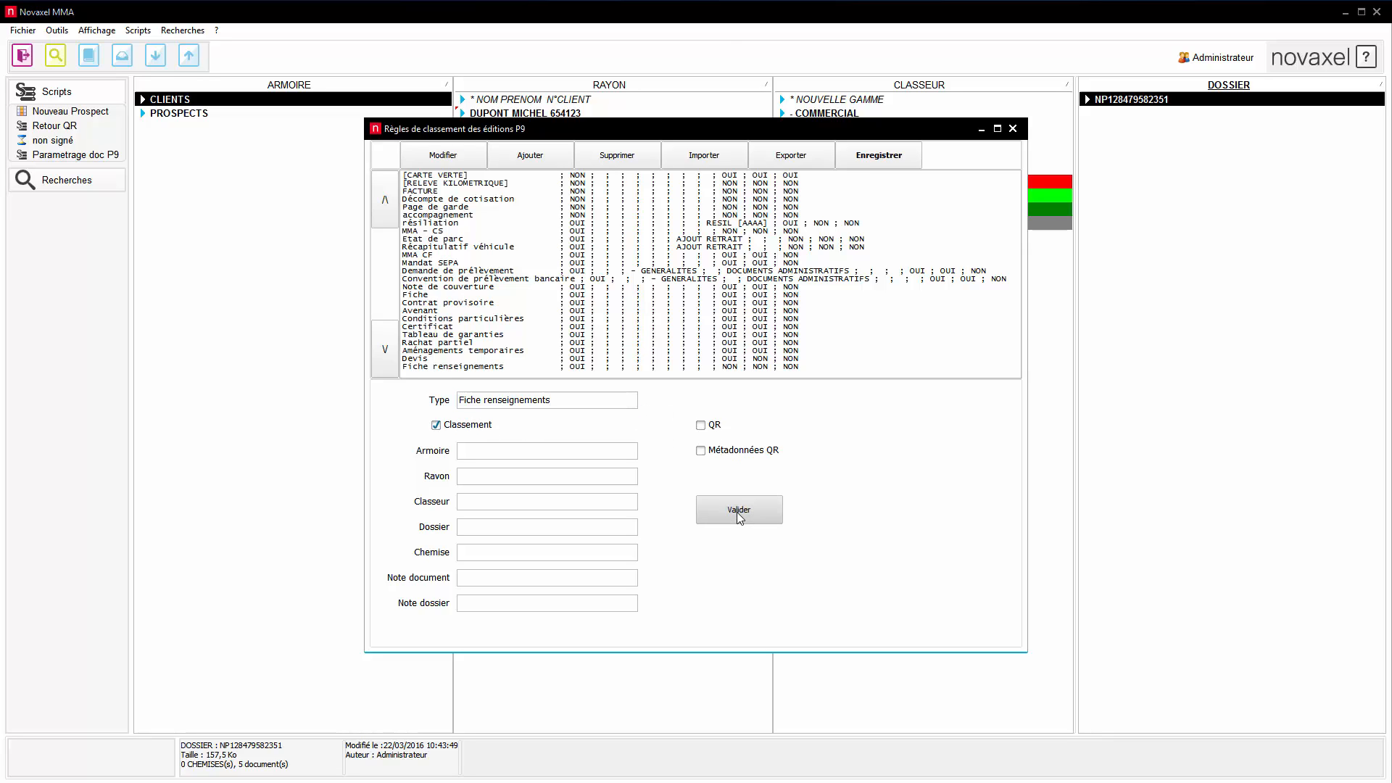
# - Compare the order and settings of the Fiche renseignements rule with the Fiche rule and the rules heading the list
pyautogui.click(435, 367)
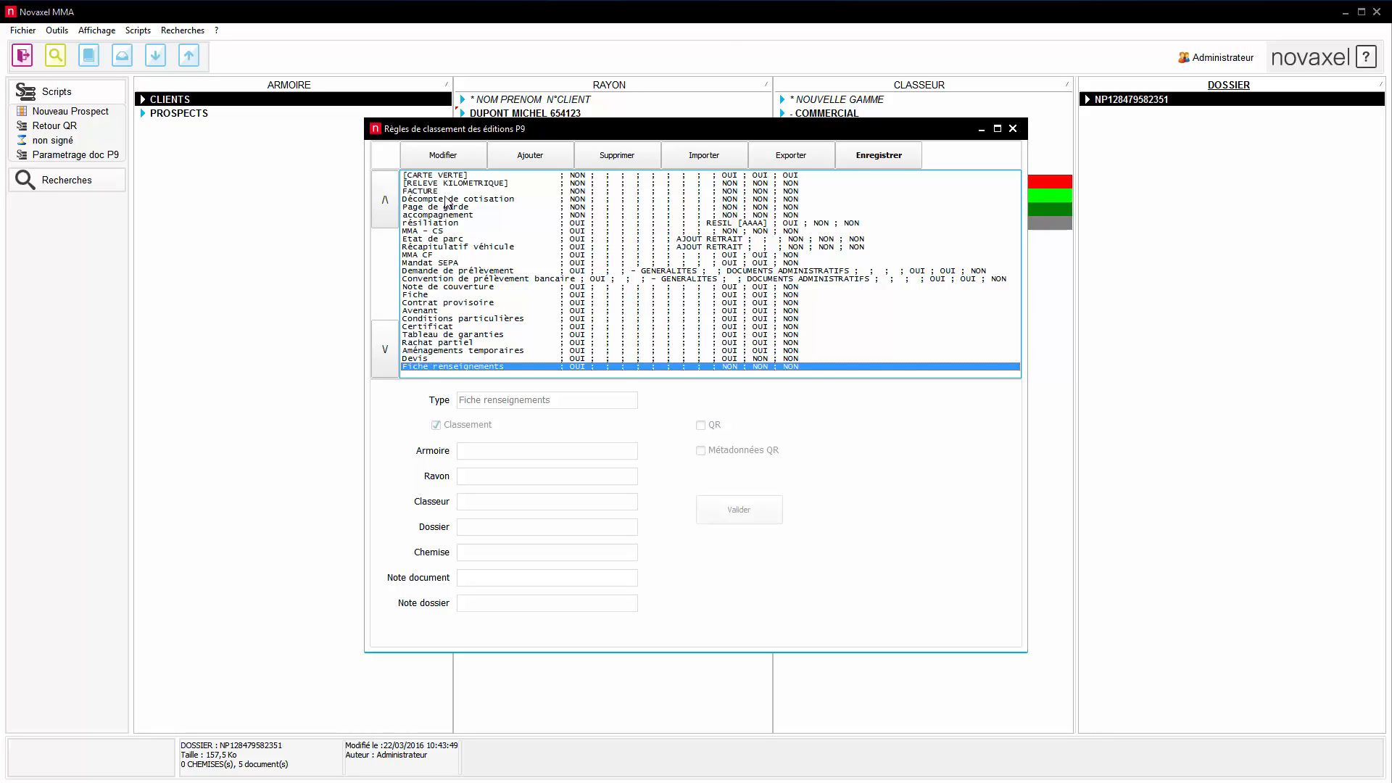
pyautogui.click(418, 176)
pyautogui.press('Down')
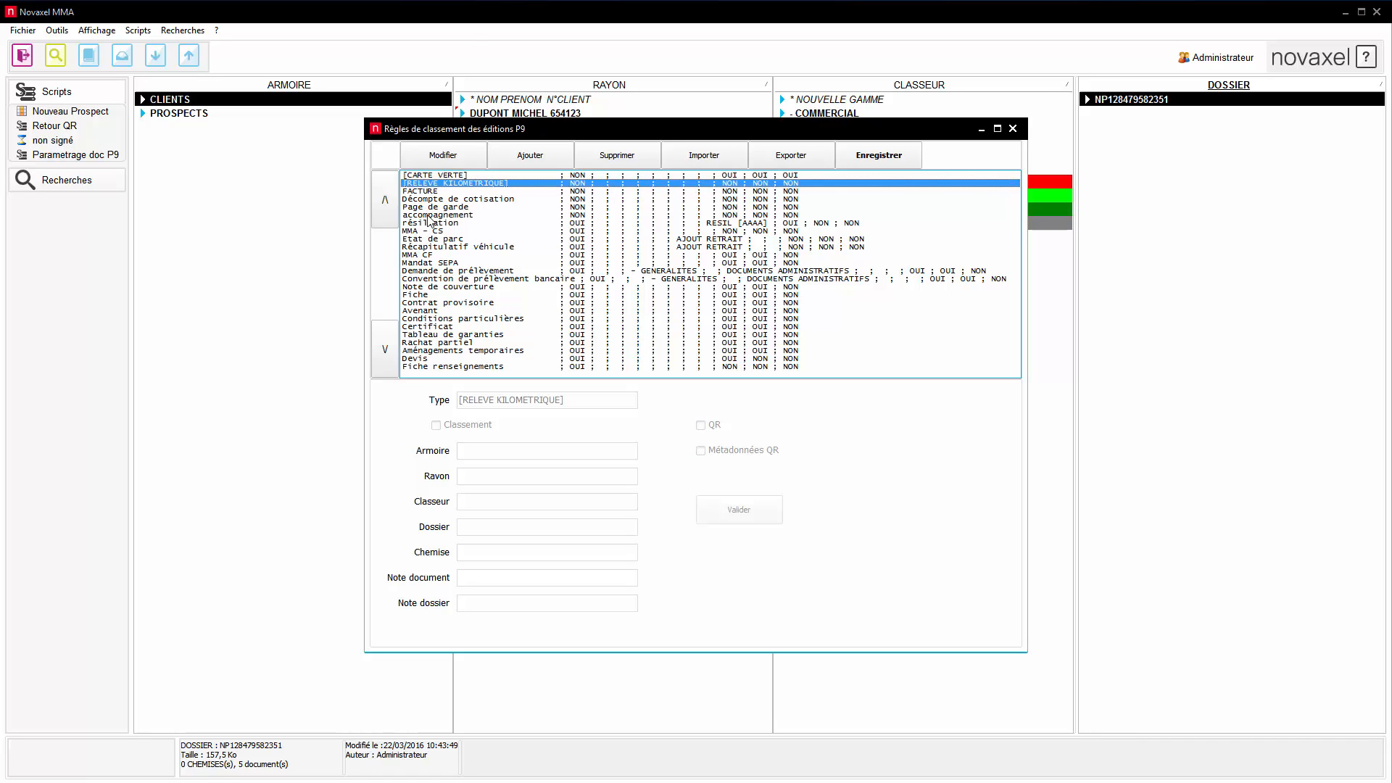
pyautogui.click(416, 295)
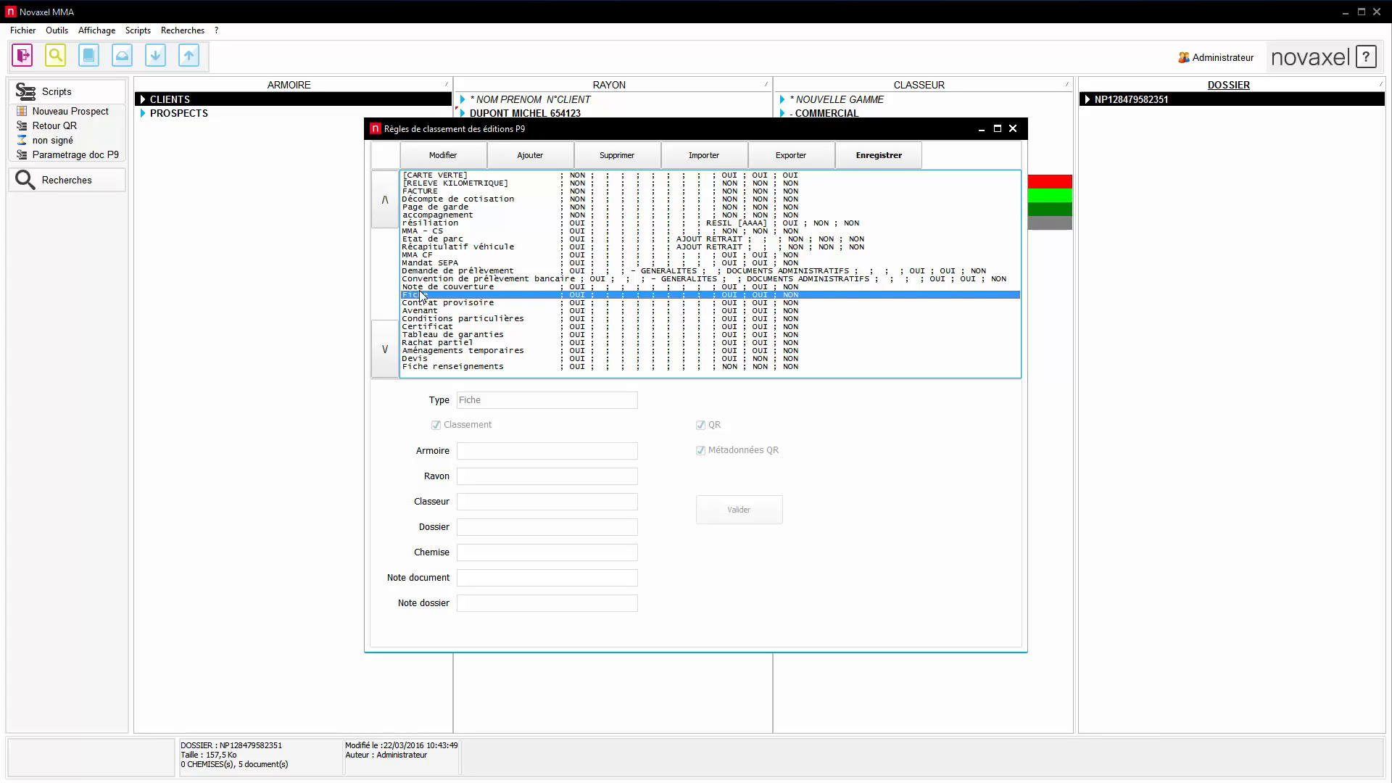
pyautogui.click(421, 368)
pyautogui.click(414, 297)
pyautogui.click(410, 366)
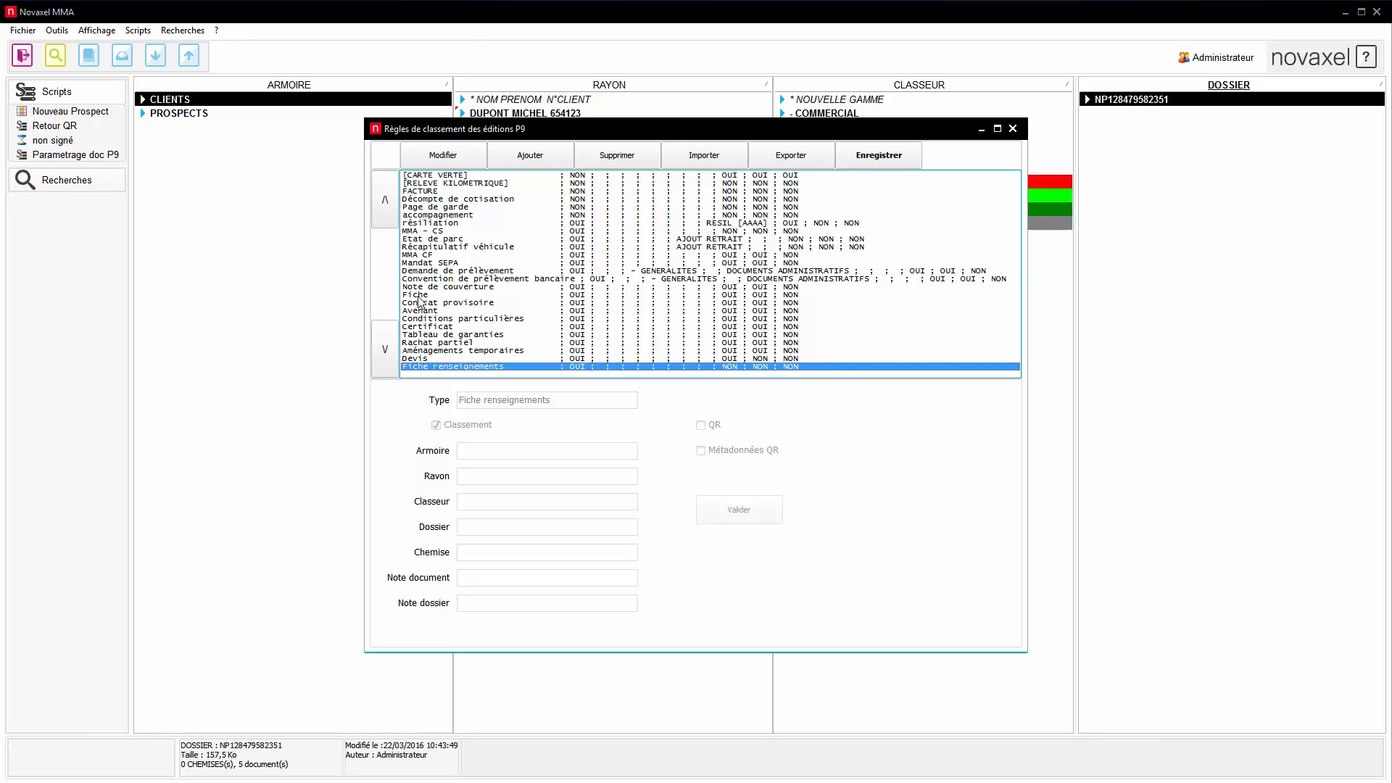
pyautogui.click(424, 297)
pyautogui.click(419, 364)
pyautogui.click(415, 297)
pyautogui.click(418, 367)
pyautogui.click(418, 296)
# - Move the Fiche renseignements rule up the list to just above the Fiche rule
pyautogui.click(425, 367)
pyautogui.click(385, 201)
pyautogui.click(385, 202)
pyautogui.click(385, 202)
pyautogui.click(385, 201)
pyautogui.click(385, 201)
pyautogui.click(385, 201)
pyautogui.click(385, 201)
pyautogui.click(385, 201)
pyautogui.click(385, 202)
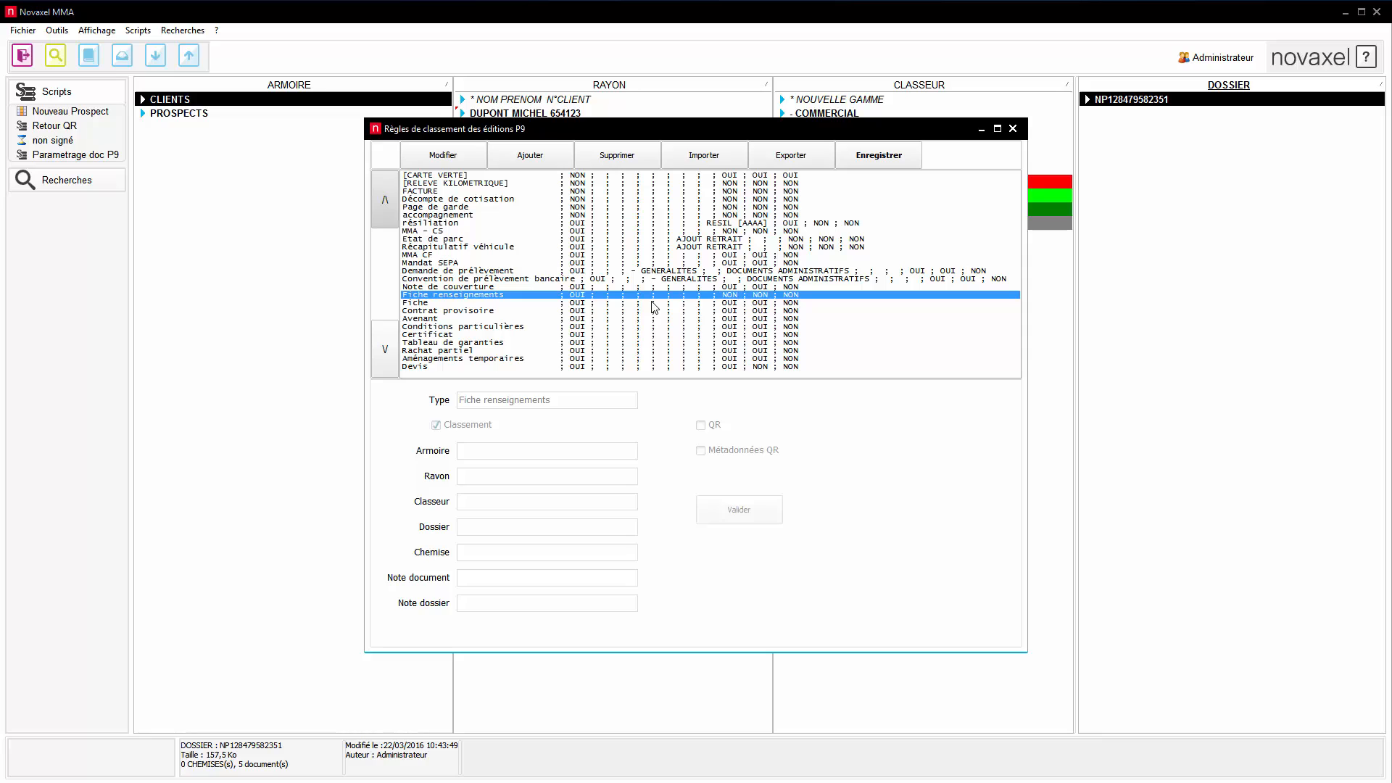
# - Rename the Fiche rule's type to Fiche conseil and validate the change
pyautogui.click(429, 304)
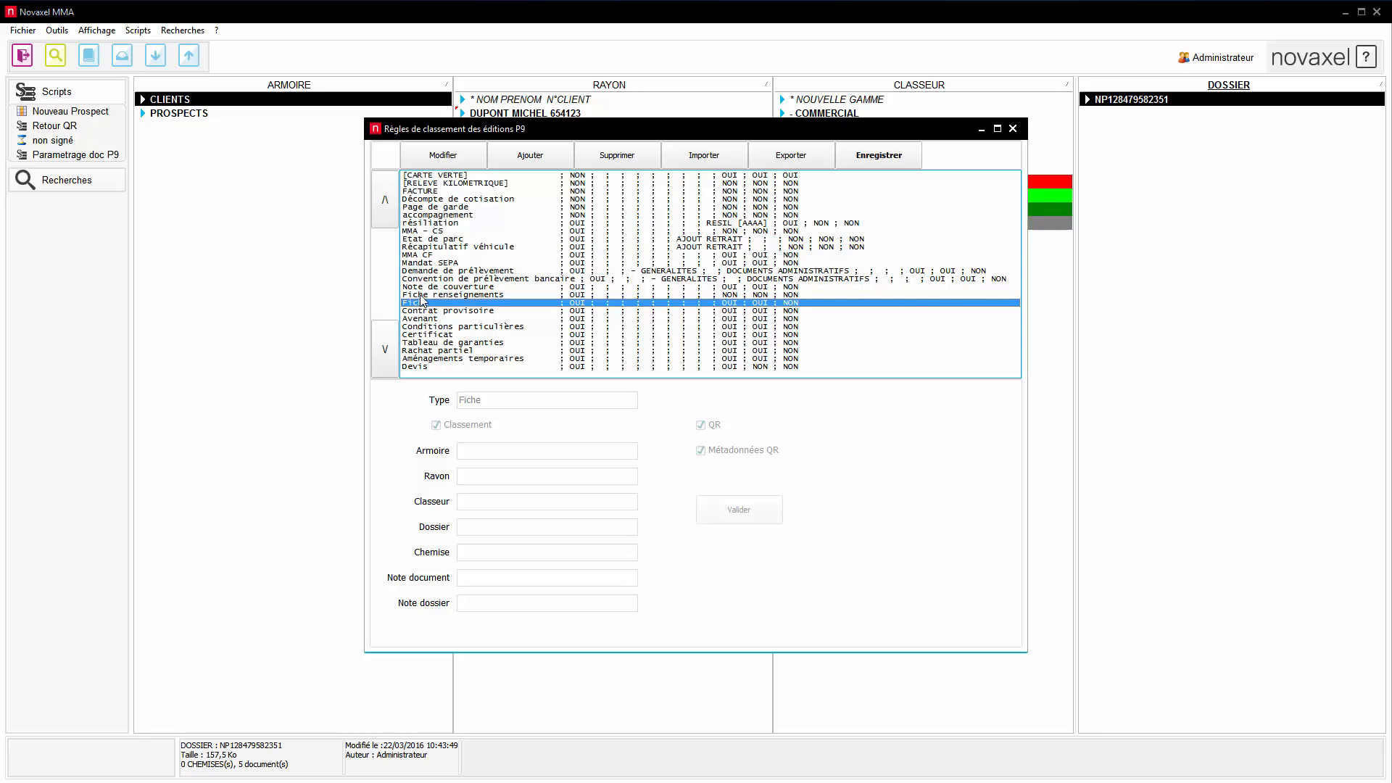
pyautogui.click(421, 295)
pyautogui.click(421, 303)
pyautogui.click(421, 295)
pyautogui.click(423, 305)
pyautogui.click(454, 156)
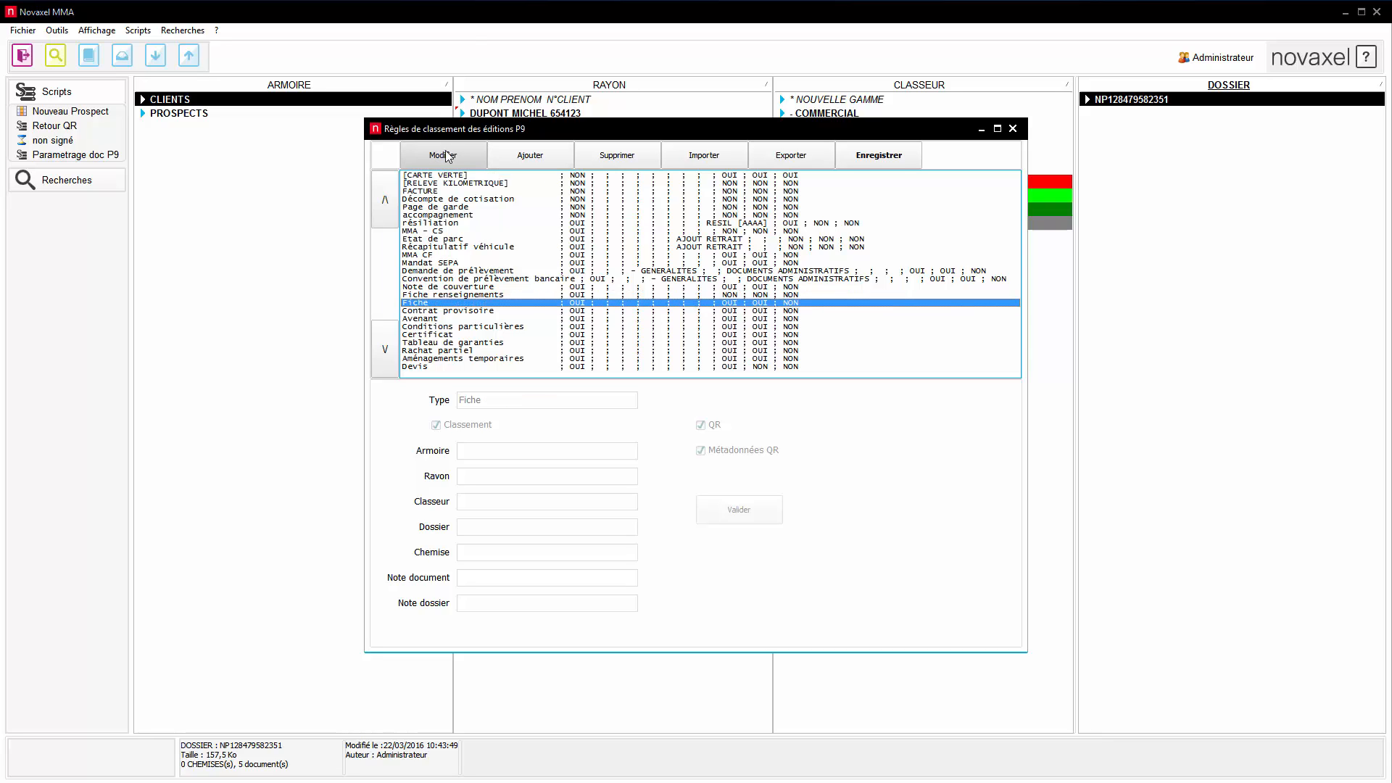
pyautogui.click(495, 401)
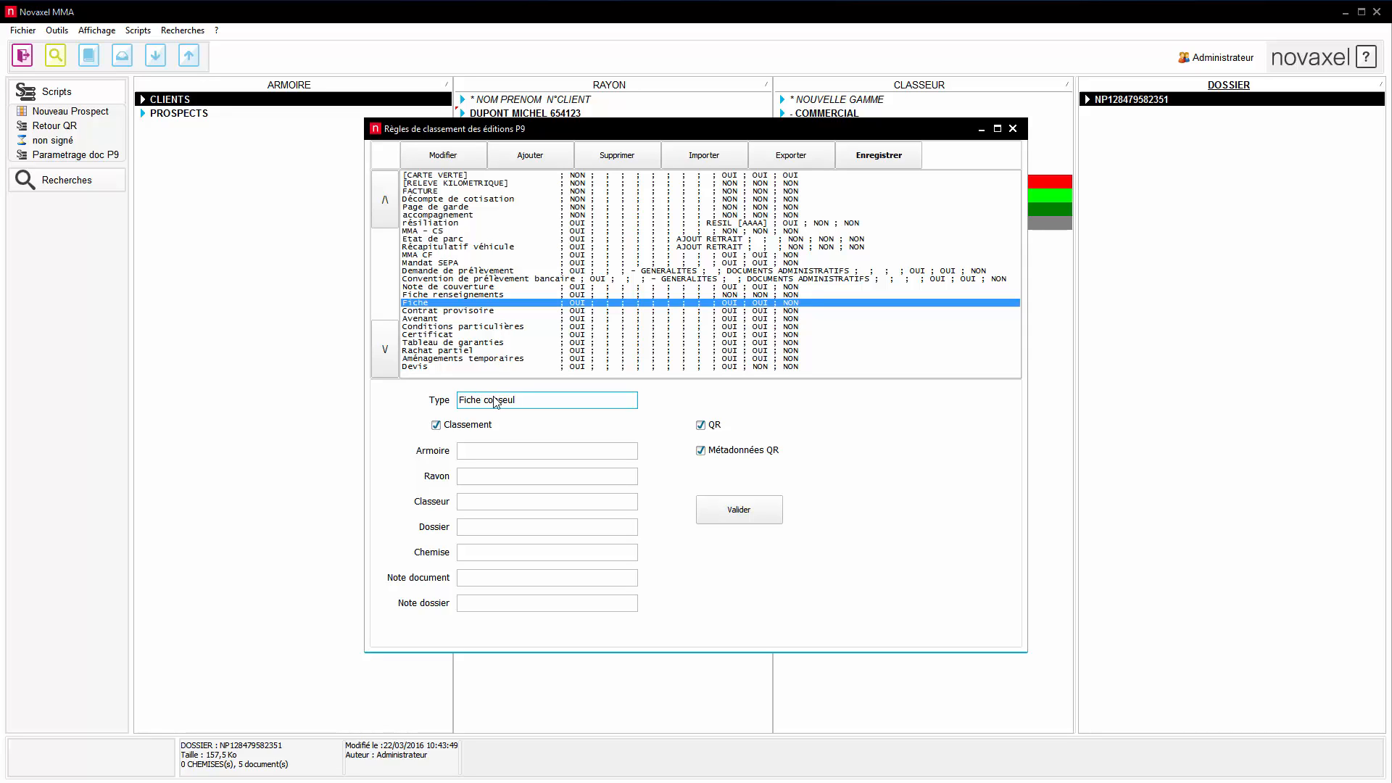
pyautogui.click(709, 498)
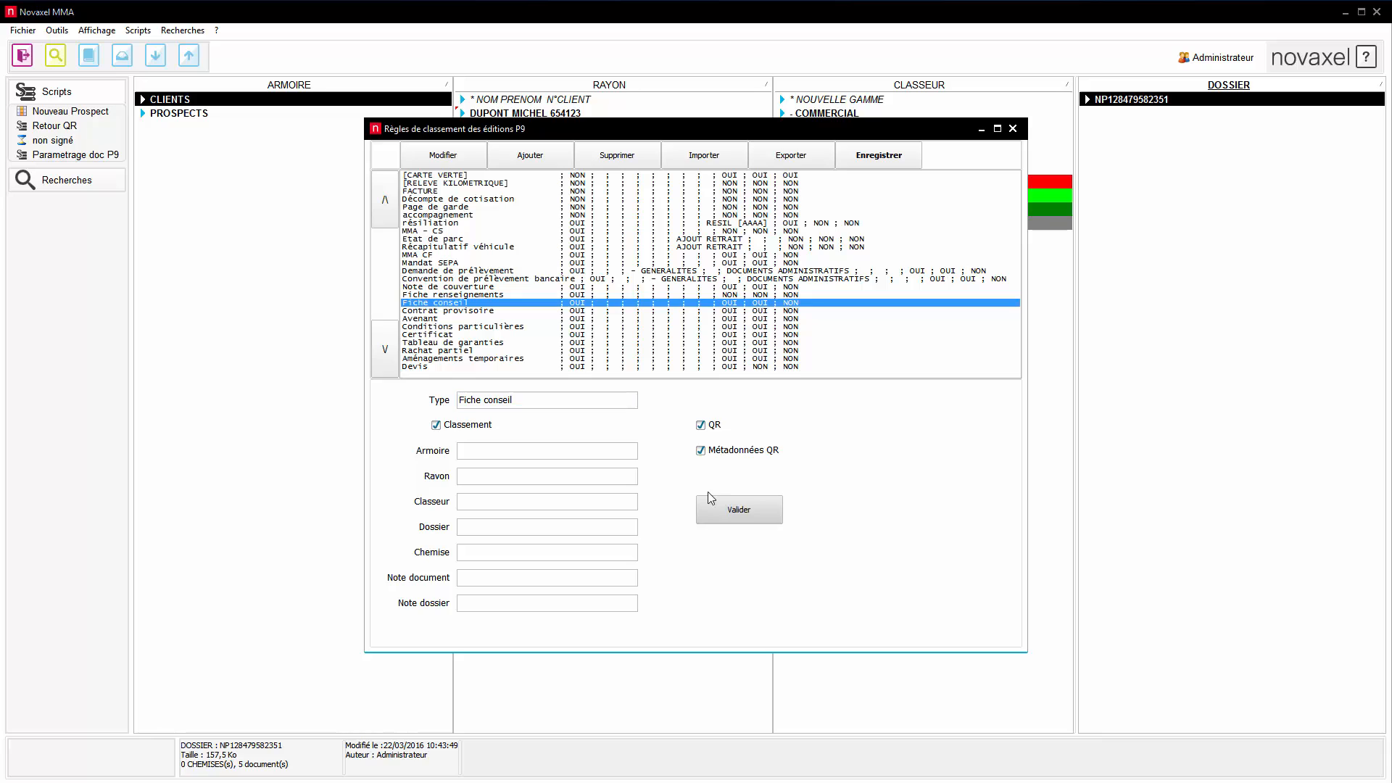
# - Compare the settings of the Fiche renseignements and Fiche conseil rules
pyautogui.click(479, 295)
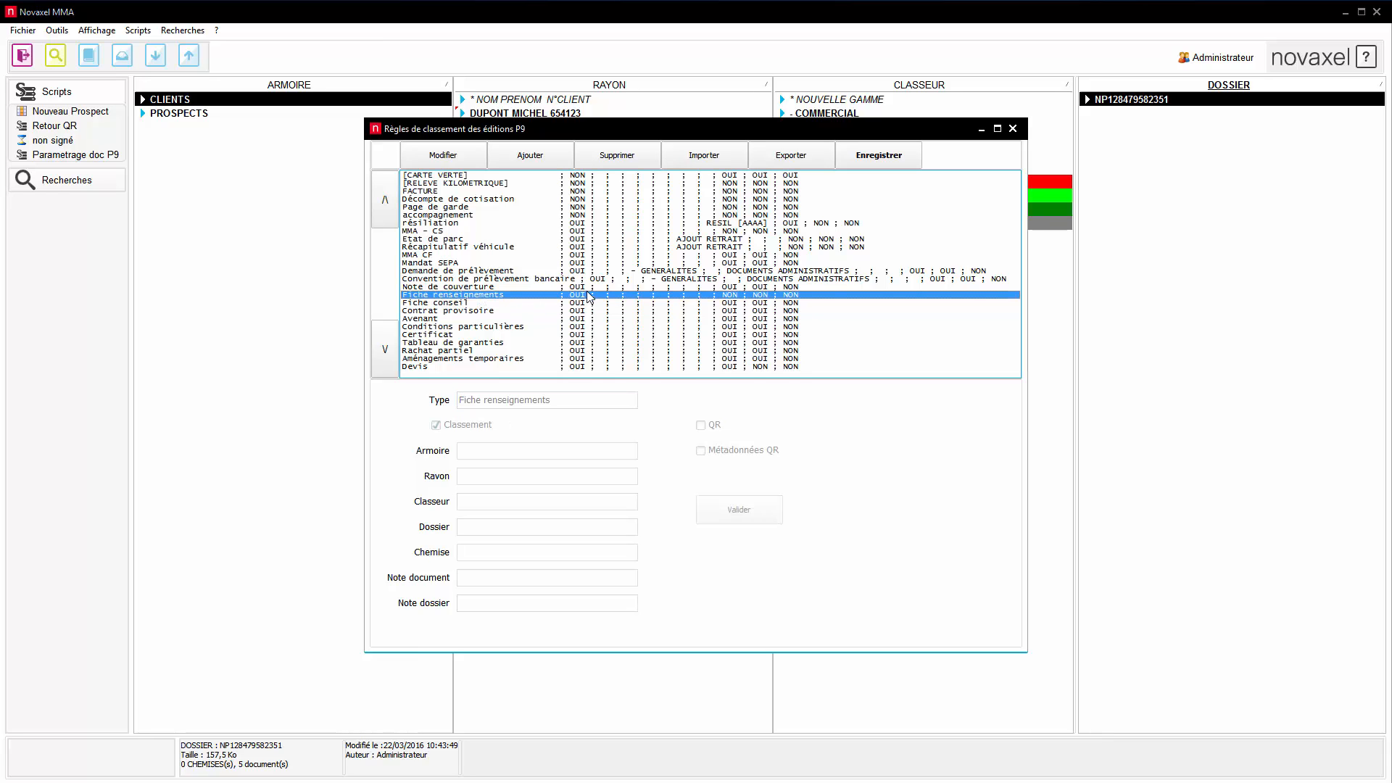
pyautogui.click(455, 303)
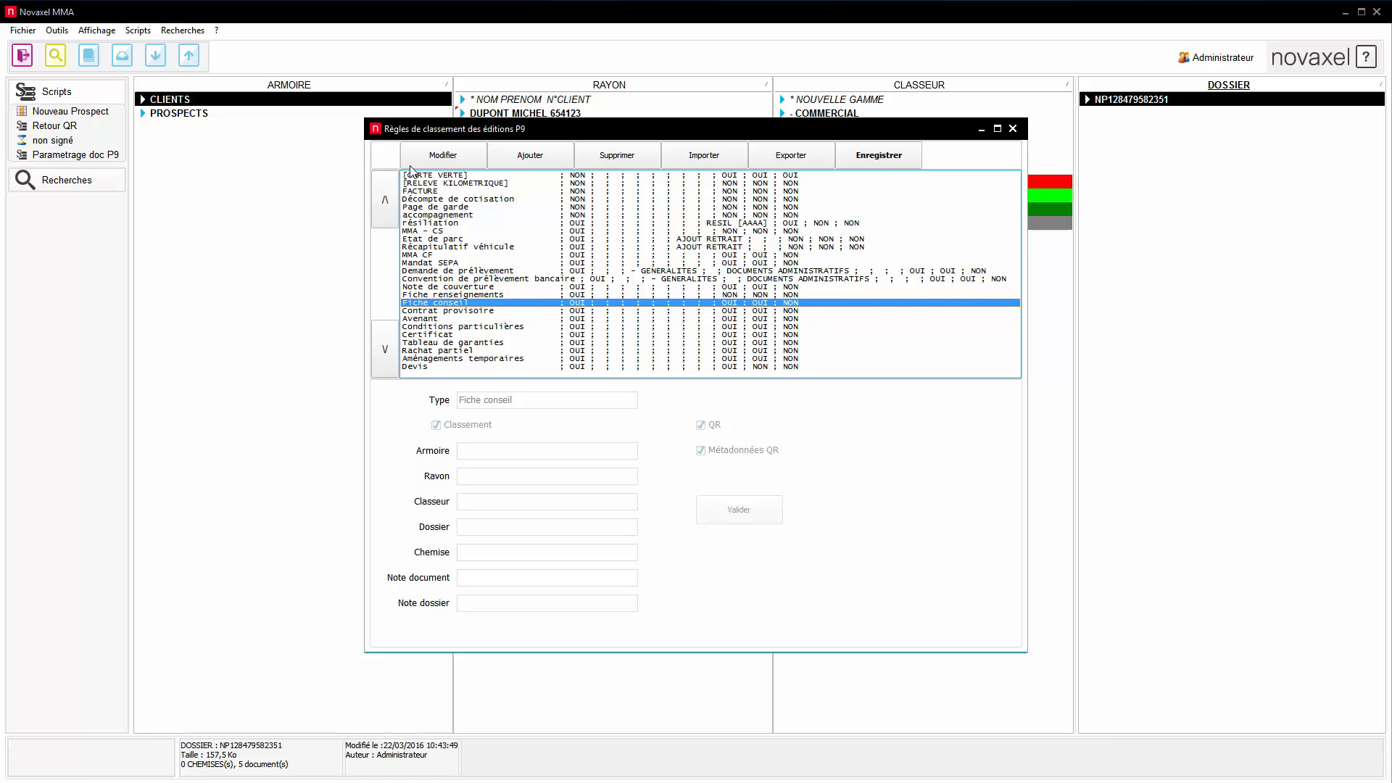
pyautogui.click(425, 295)
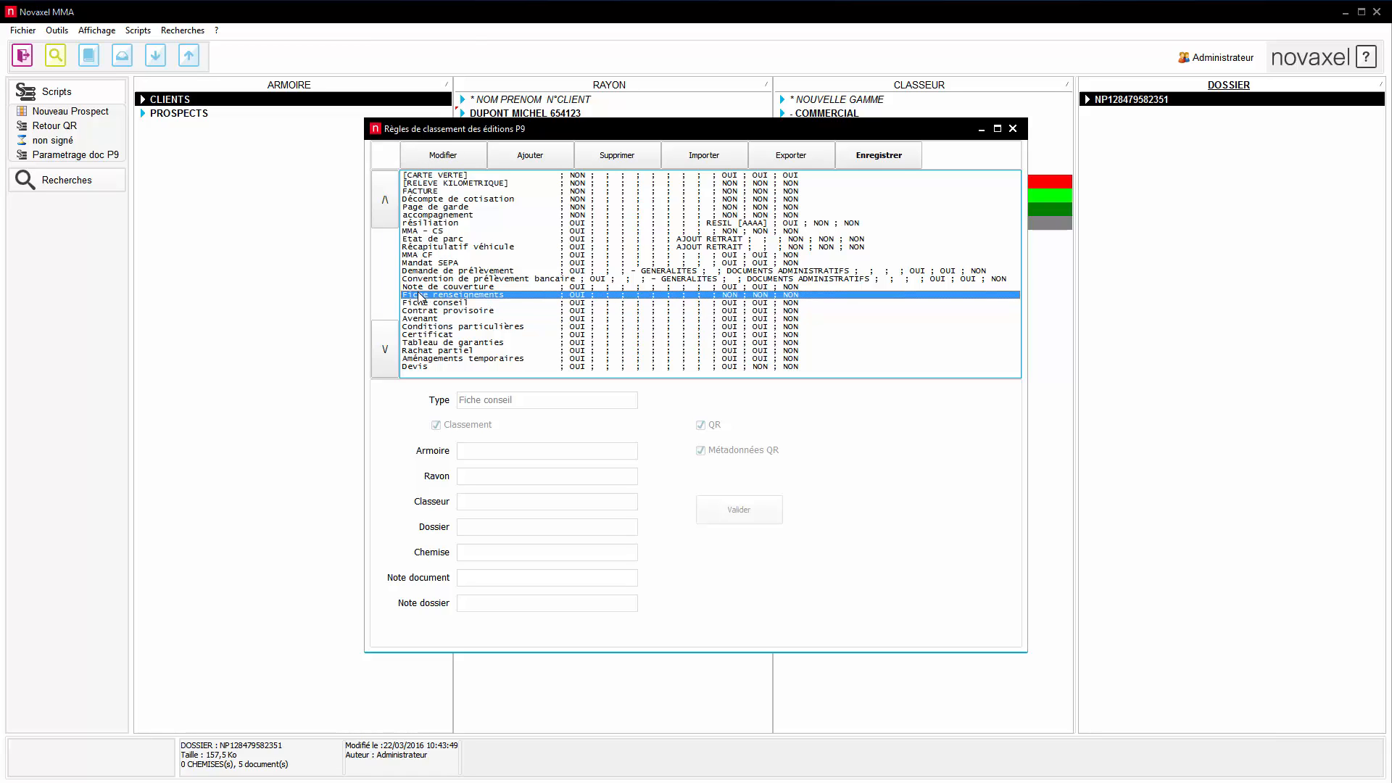
pyautogui.click(432, 303)
pyautogui.click(435, 295)
pyautogui.click(435, 300)
pyautogui.click(435, 294)
pyautogui.click(442, 303)
pyautogui.click(444, 295)
pyautogui.click(447, 303)
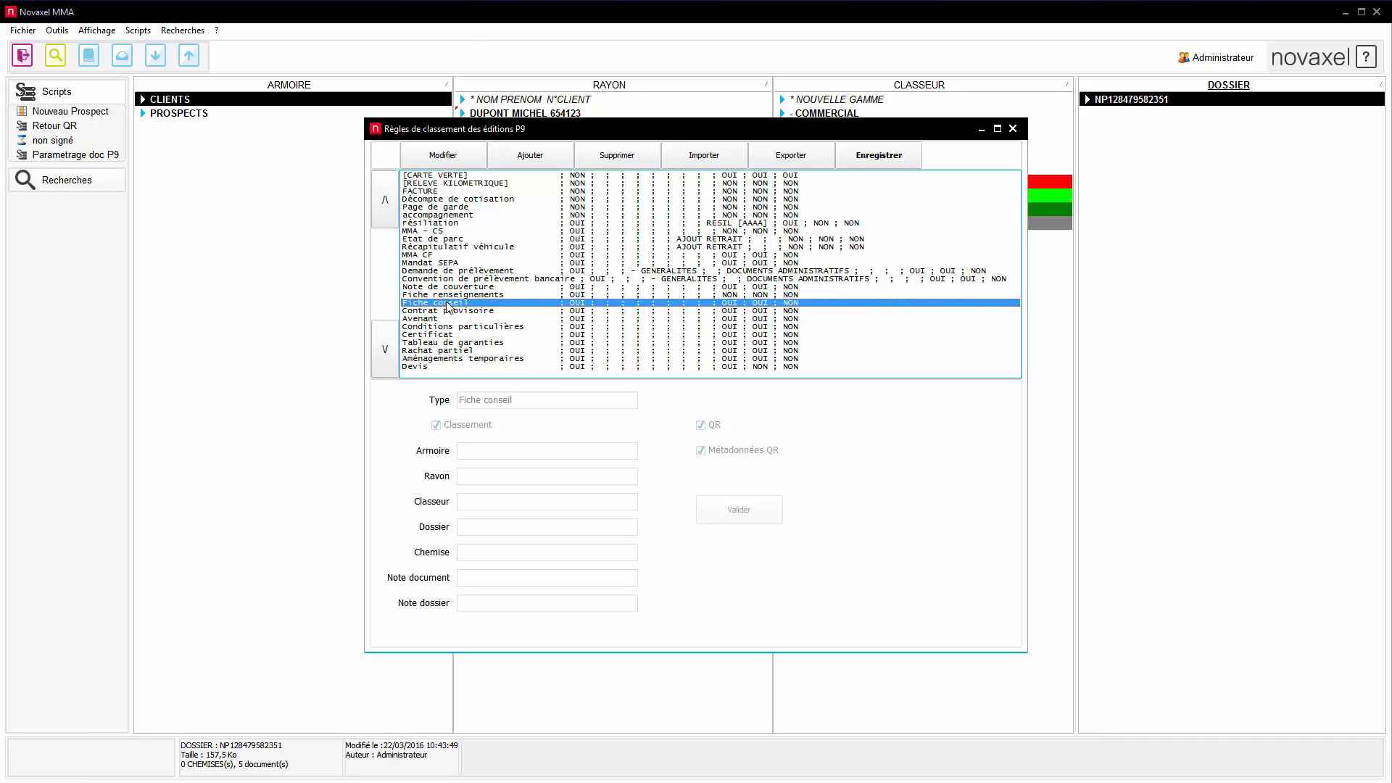
pyautogui.click(449, 295)
pyautogui.click(450, 303)
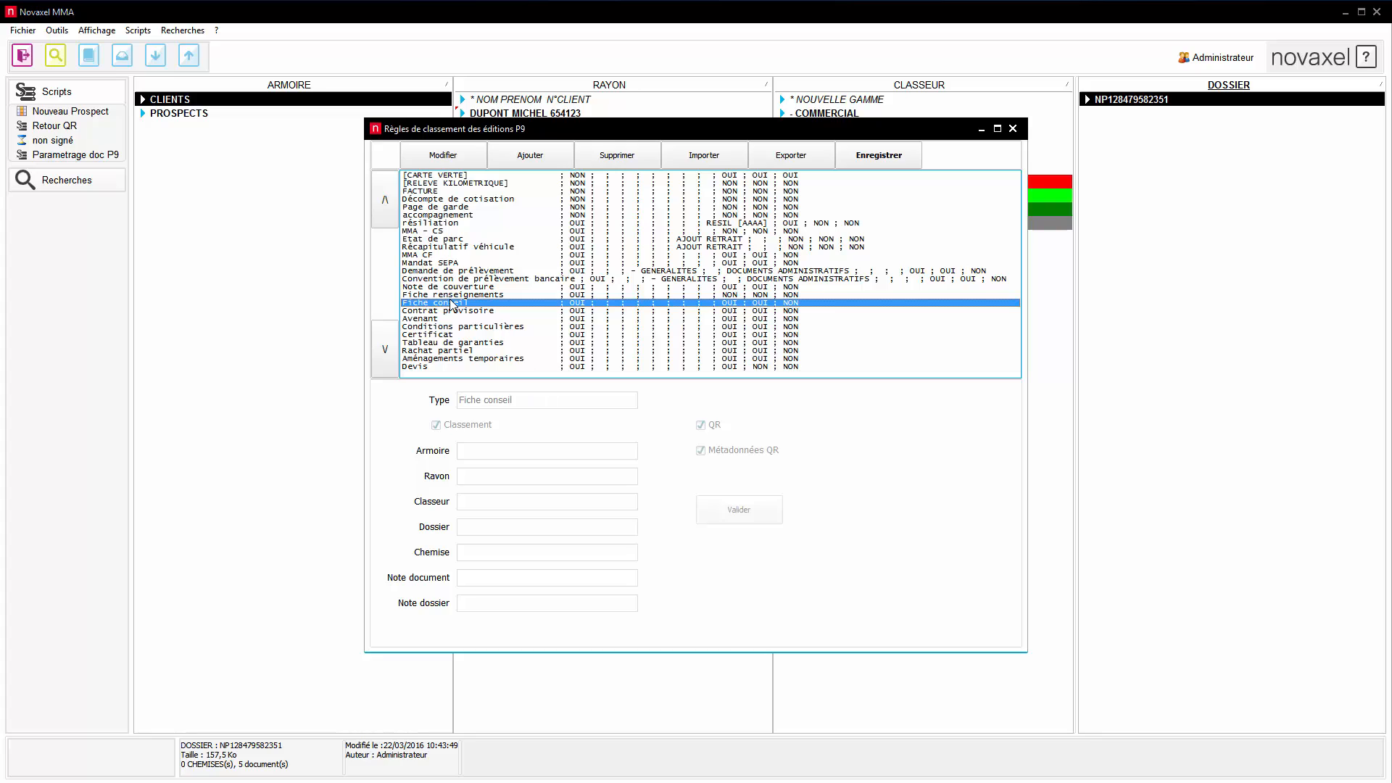